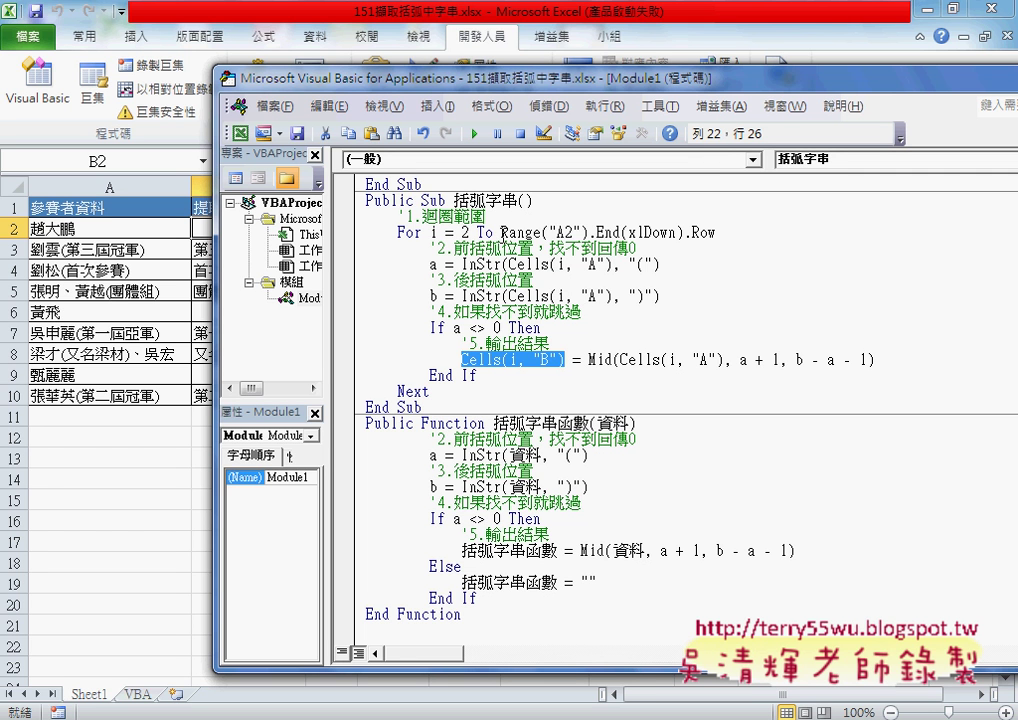
- Replace Range("A2") with Cells(2,"A") on the 括弧字串 For line
left_click_drag(501, 232, 588, 232)
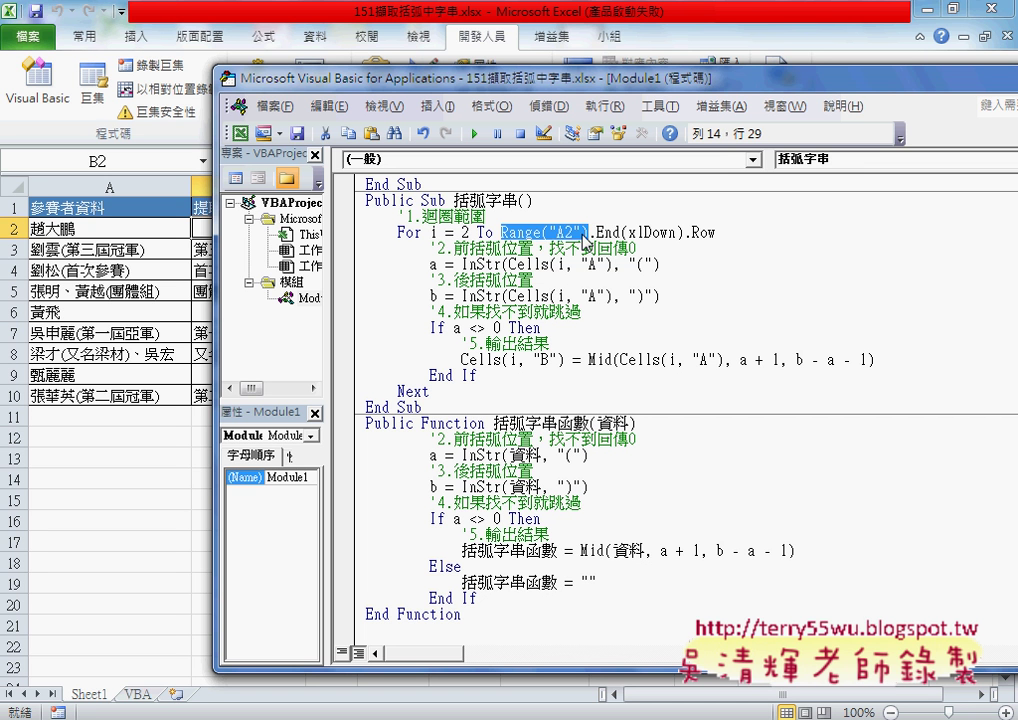
type("ce")
type("lls")
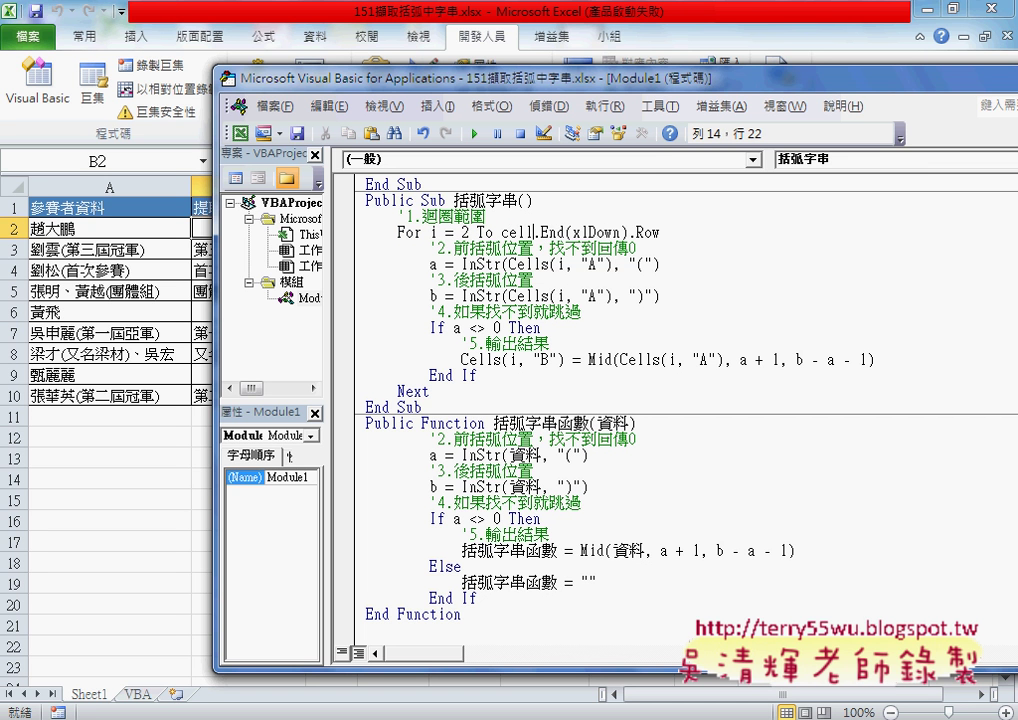
type("(")
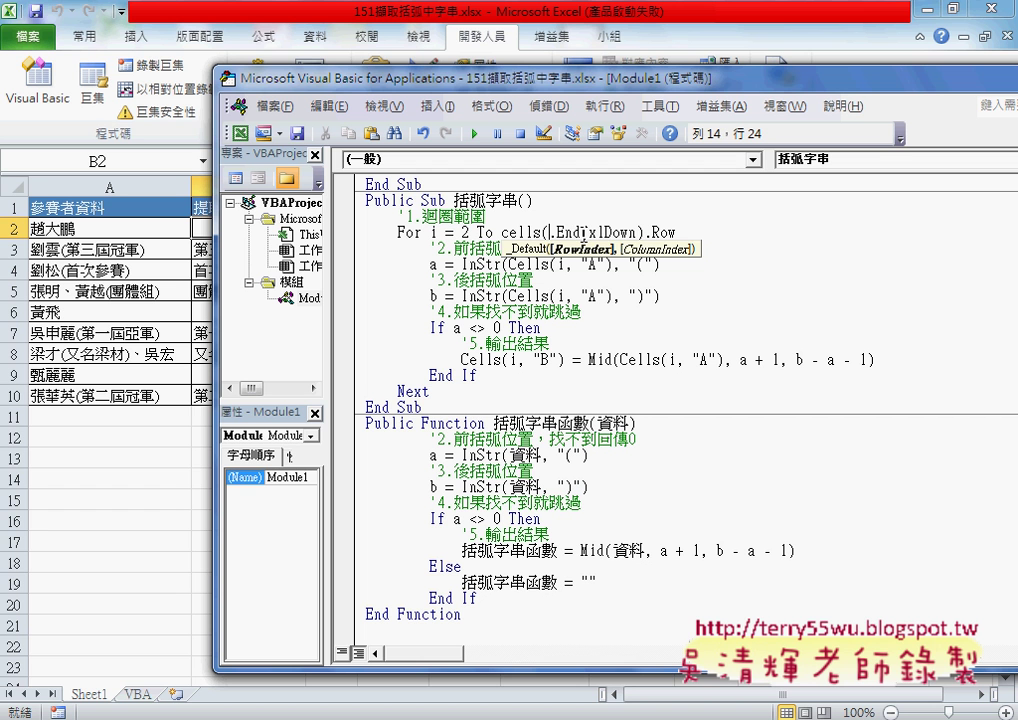
type("2")
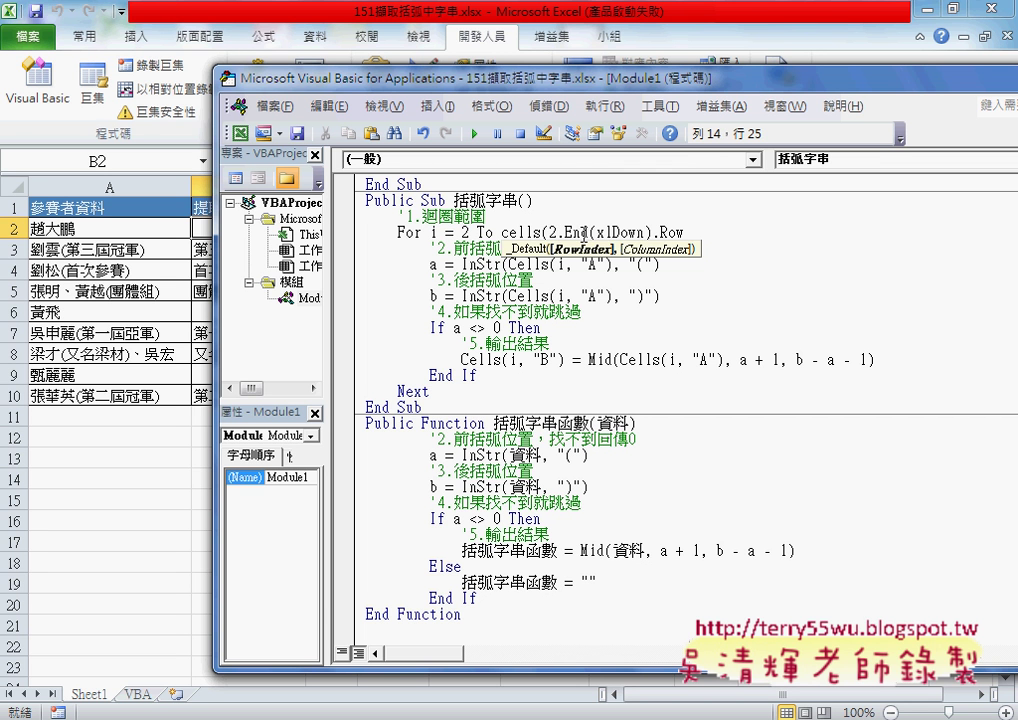
type(",\"A")
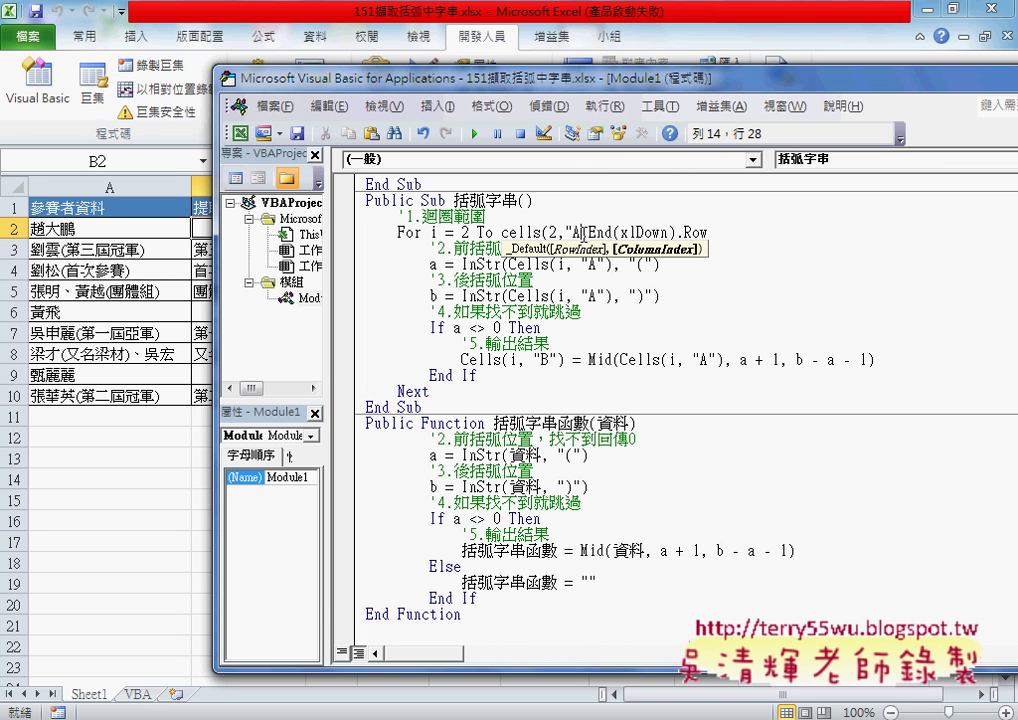
type("\")")
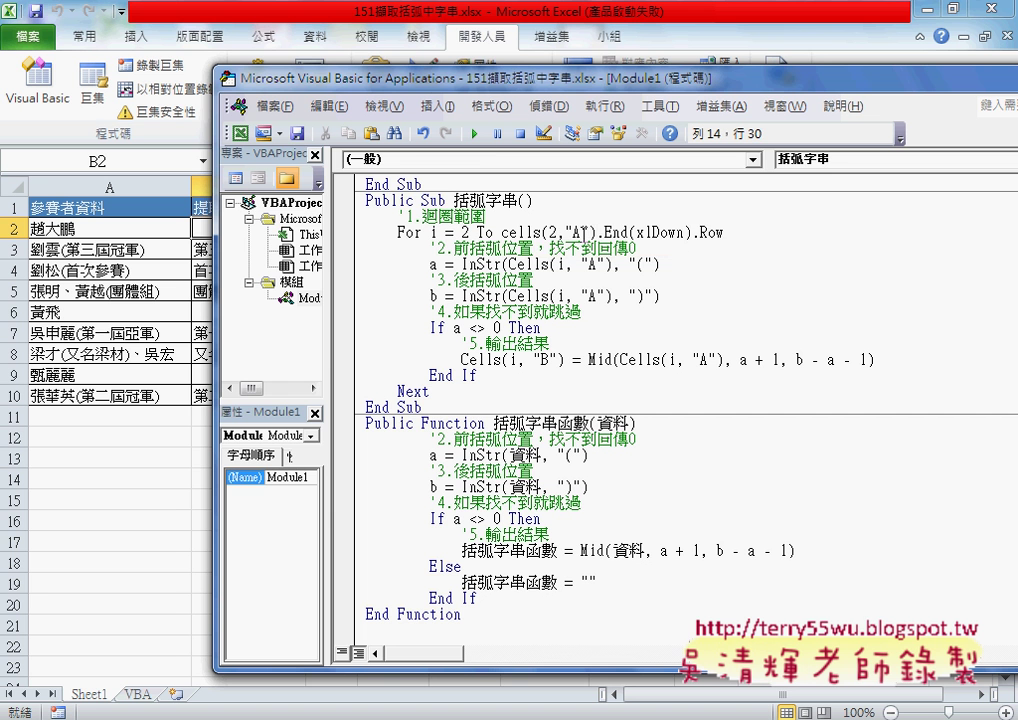
left_click(652, 293)
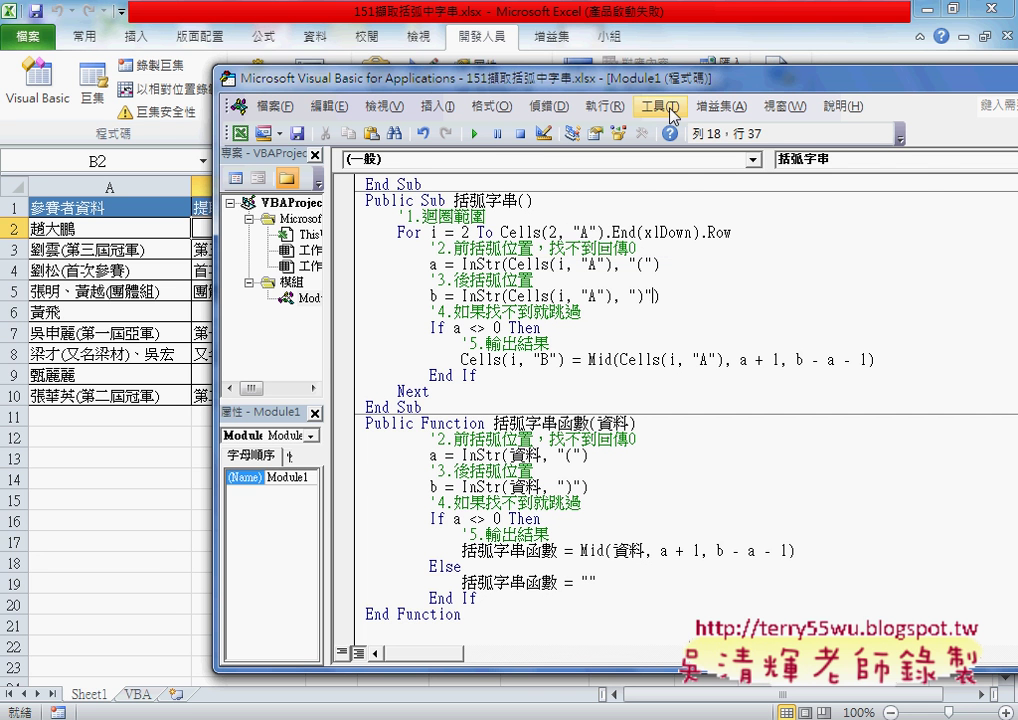
left_click_drag(672, 82, 800, 82)
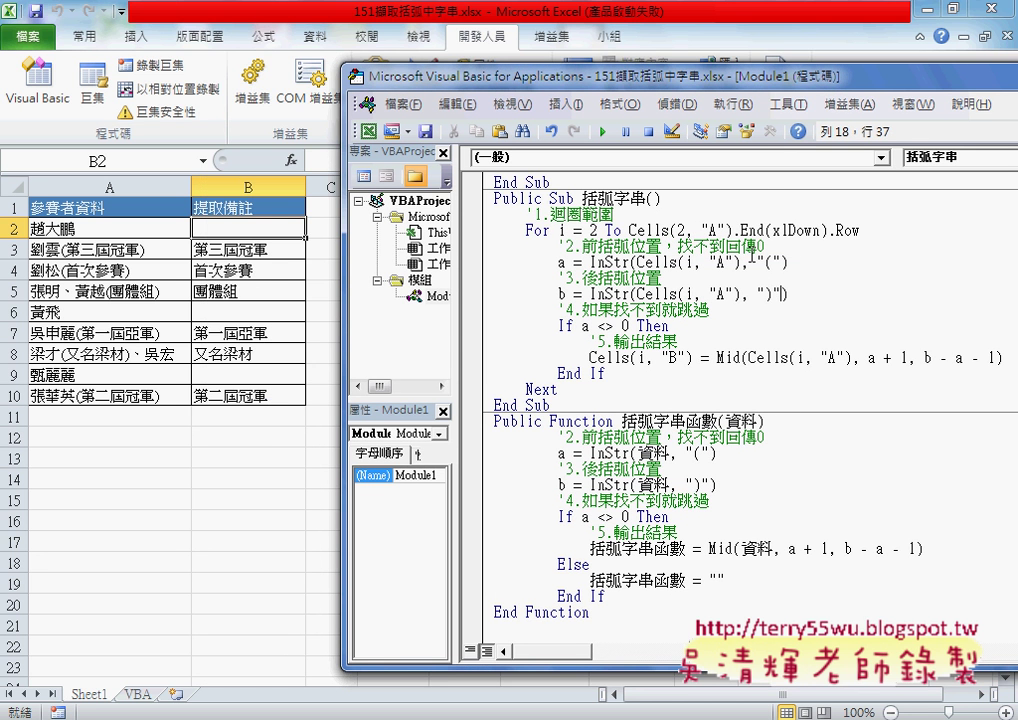
- Run the 清除 macro to empty column B
scroll(708, 238, "up", 3)
left_click(638, 198)
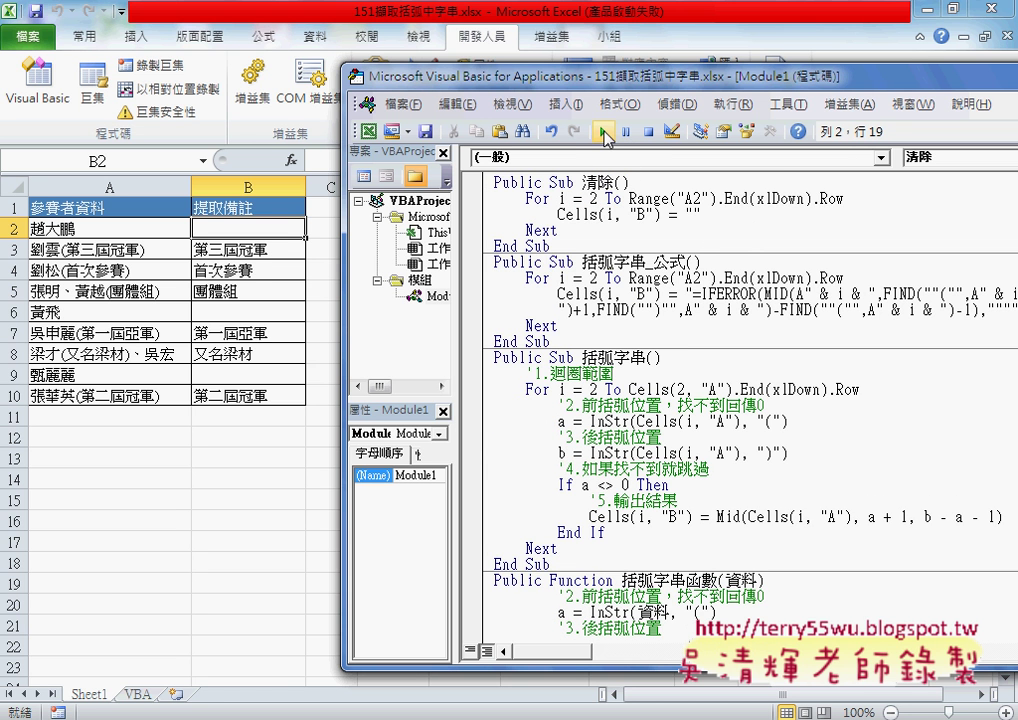
left_click(602, 131)
- Run the 括弧字串 macro to refill column B with the bracketed text
left_click(628, 390)
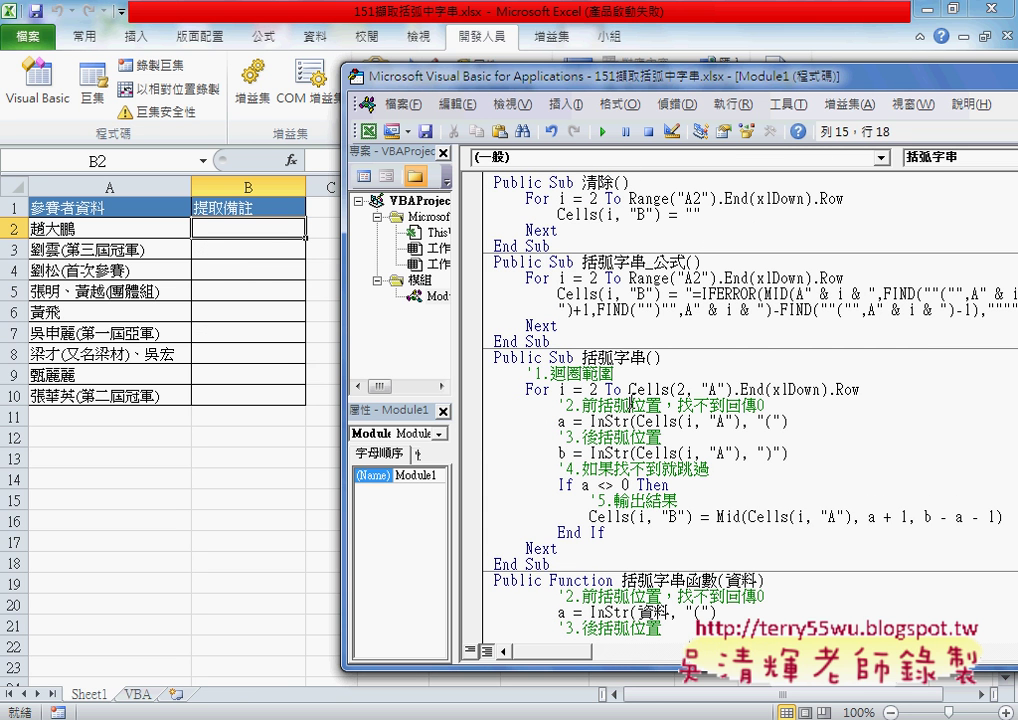
left_click_drag(628, 390, 735, 388)
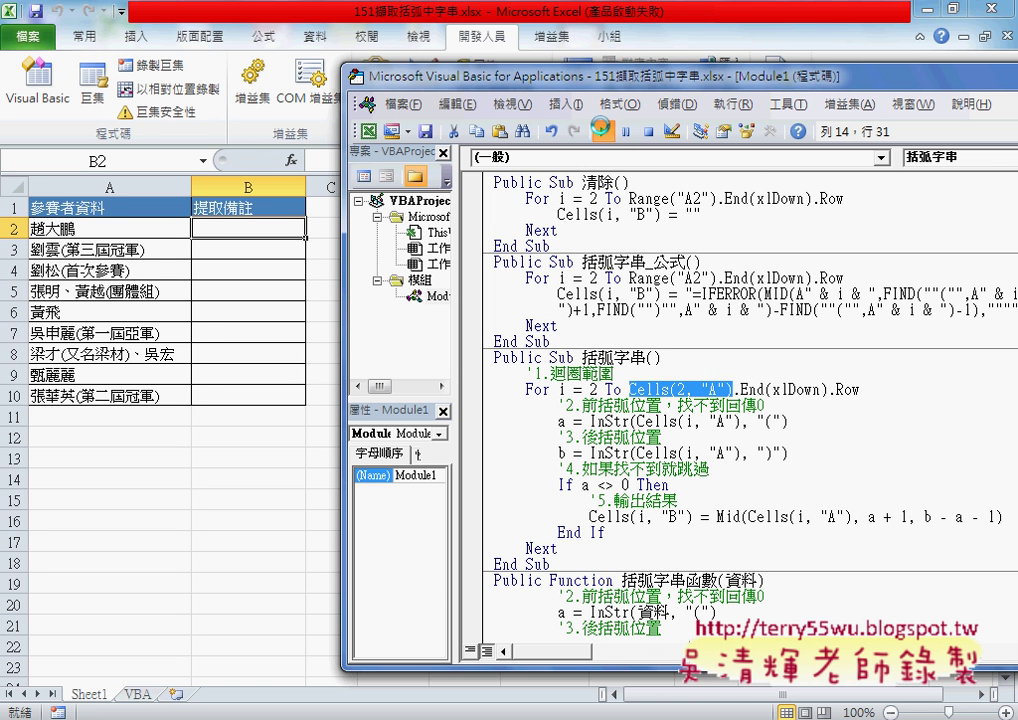
left_click(603, 131)
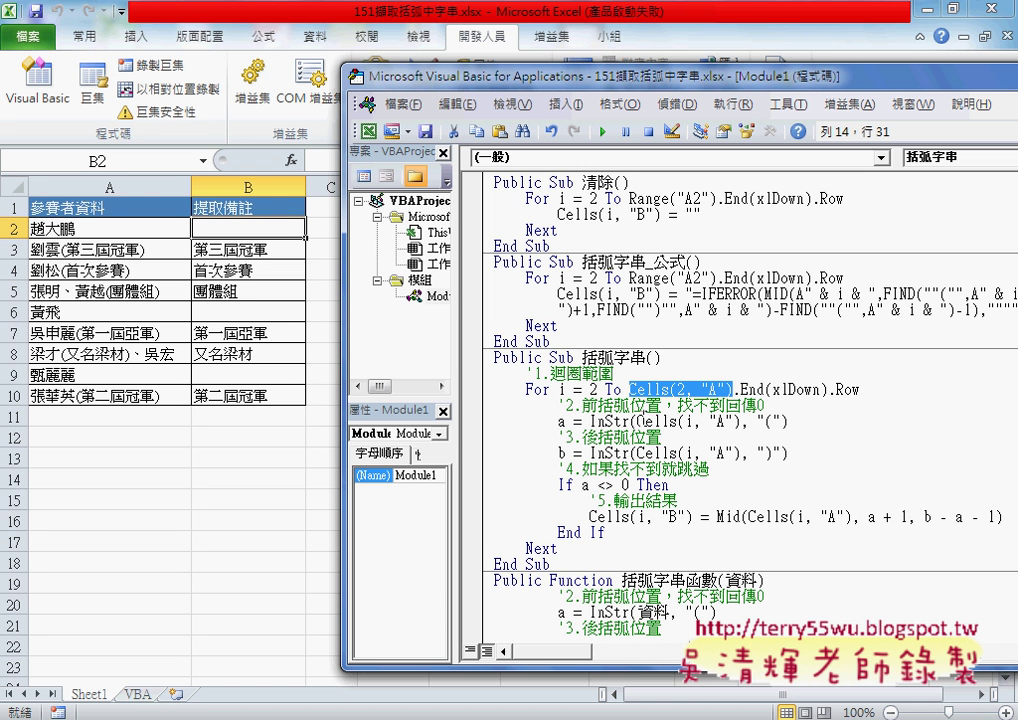
- Highlight Cells(i, "B") and its parts, the row i and column B, on the output line
double_click(624, 517)
left_click_drag(628, 517, 693, 517)
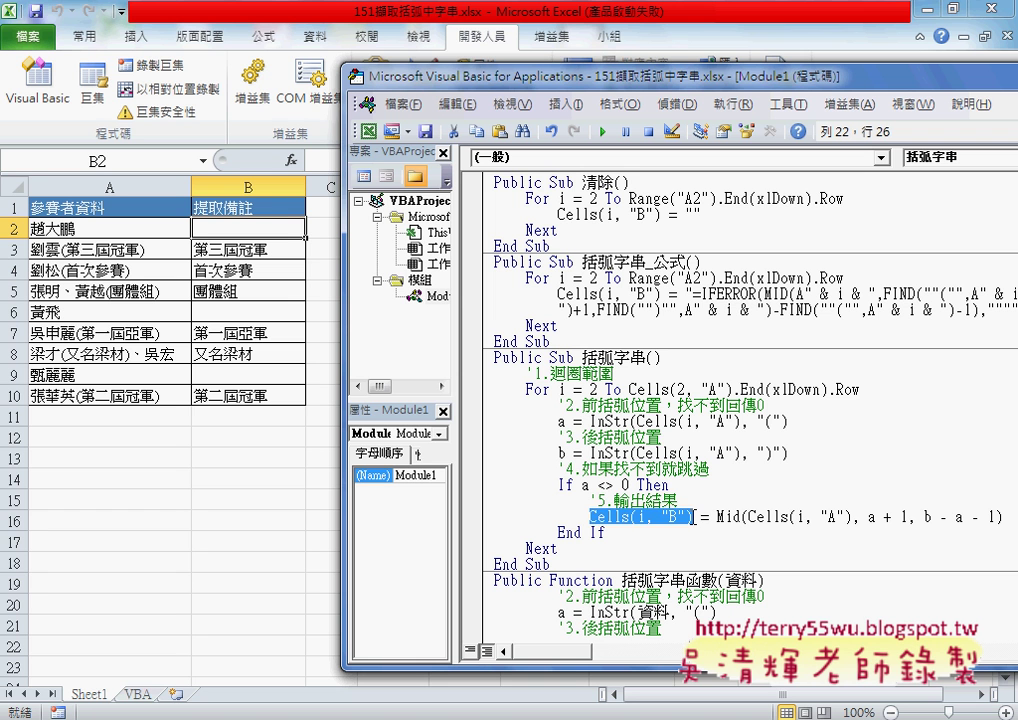
double_click(641, 517)
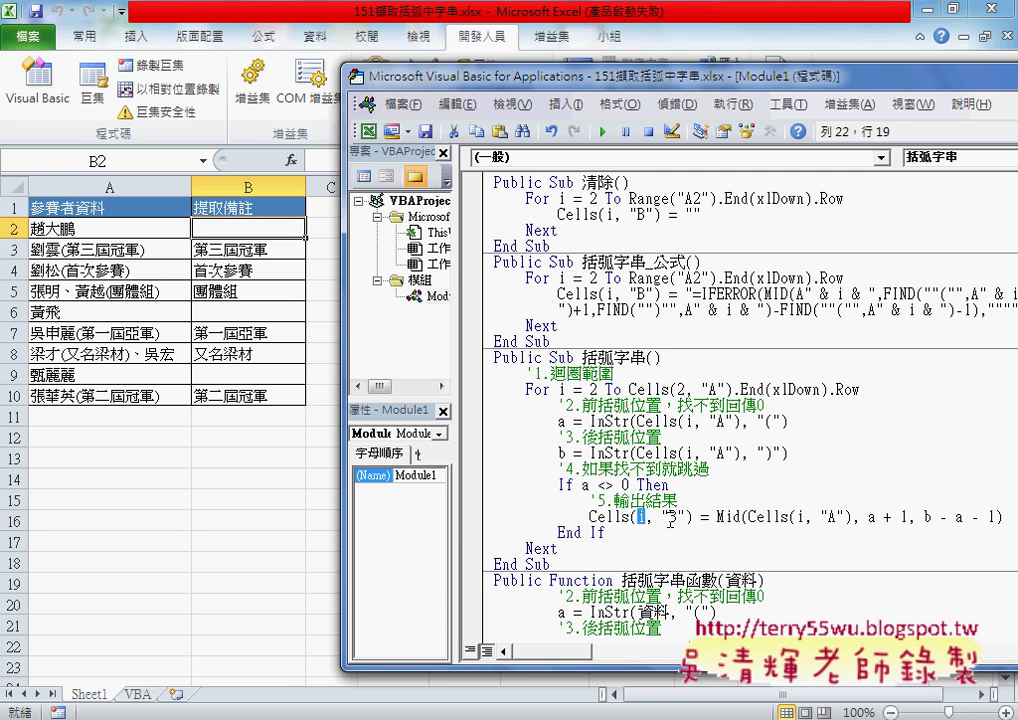
left_click_drag(660, 517, 682, 517)
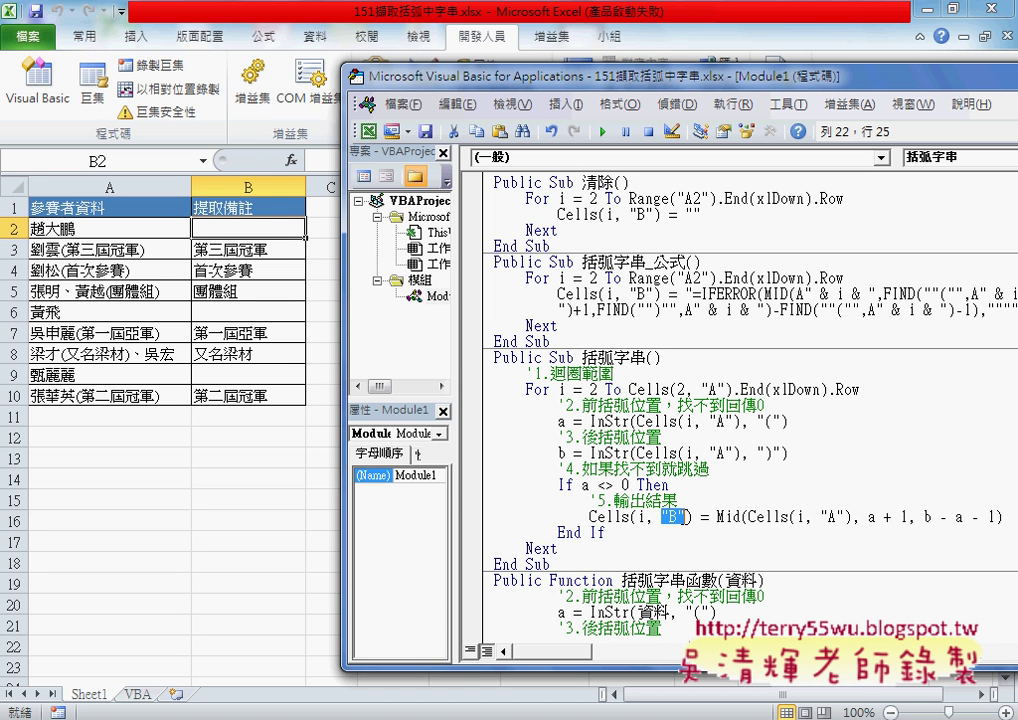
- Undo the For line back to Range("A2"), then highlight A2 and the row variable i
left_click(630, 381)
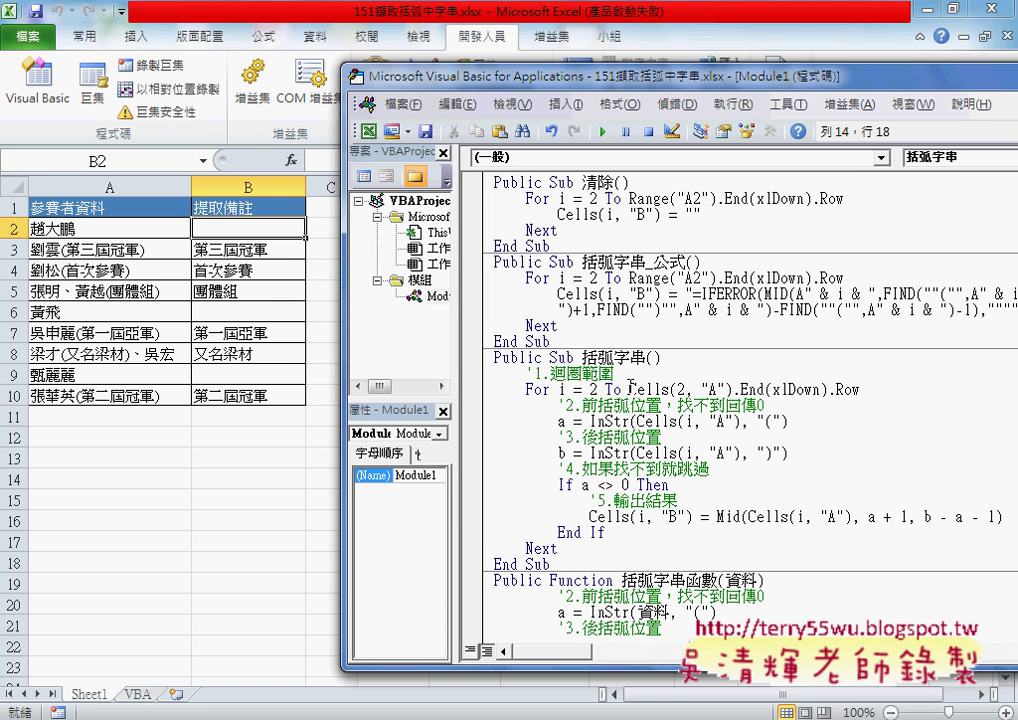
key("ctrl+z")
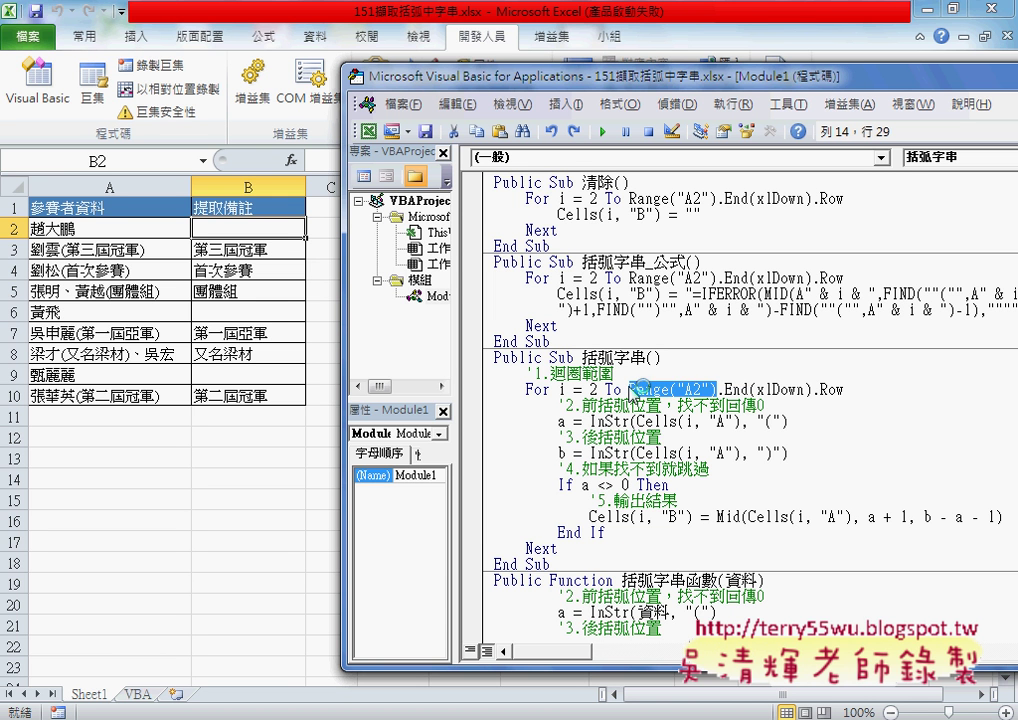
left_click_drag(677, 389, 711, 389)
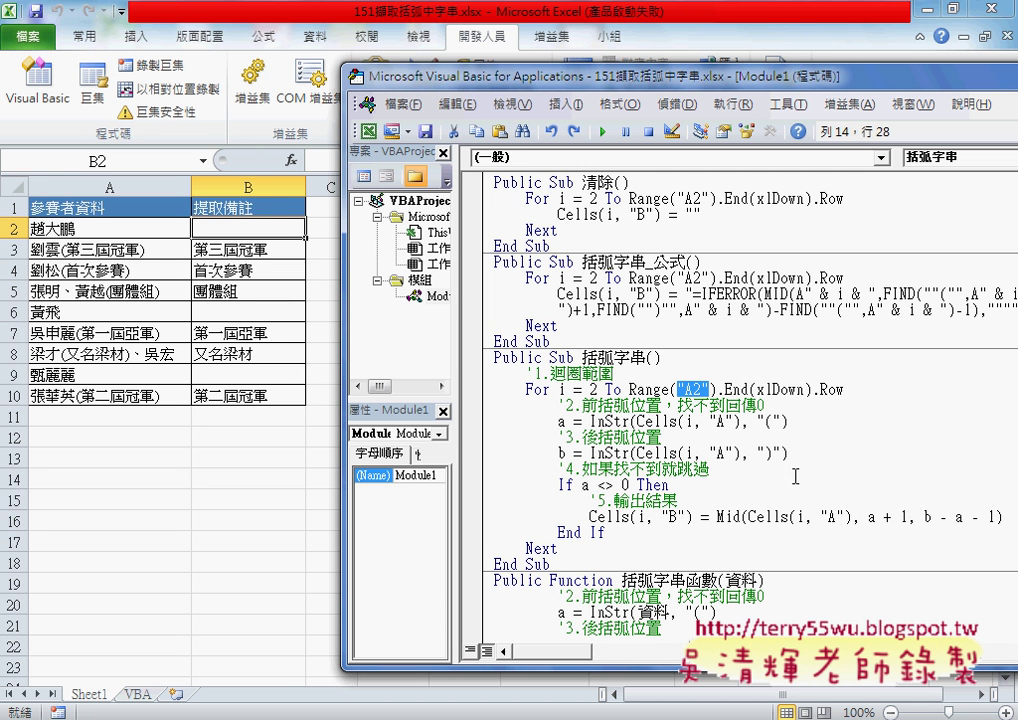
left_click(637, 517)
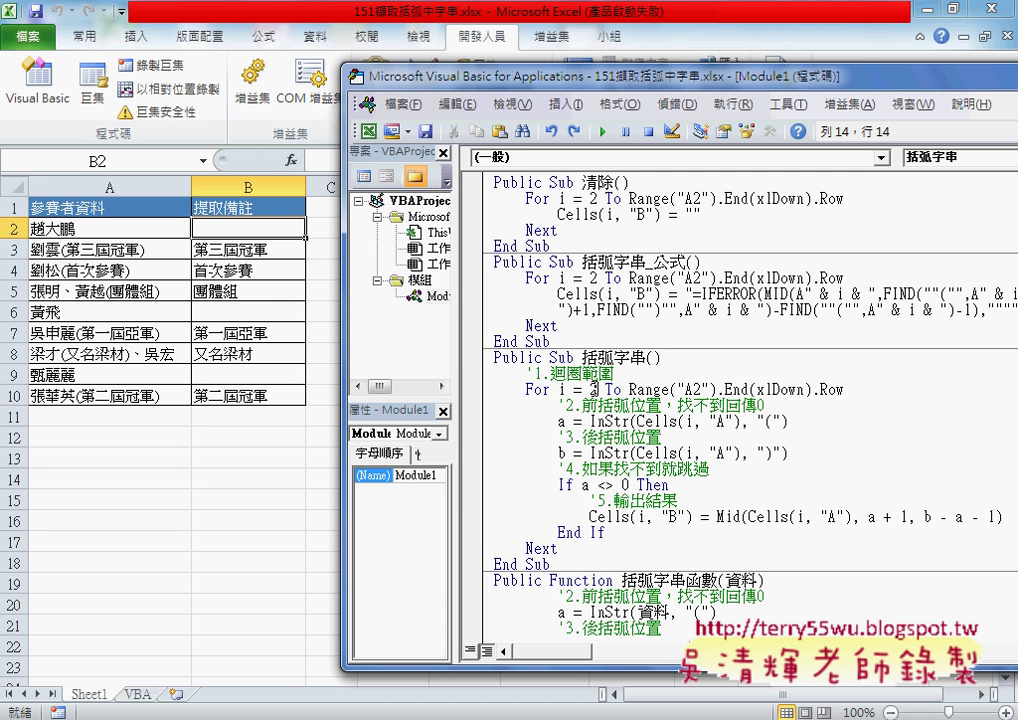
left_click(641, 516)
double_click(641, 516)
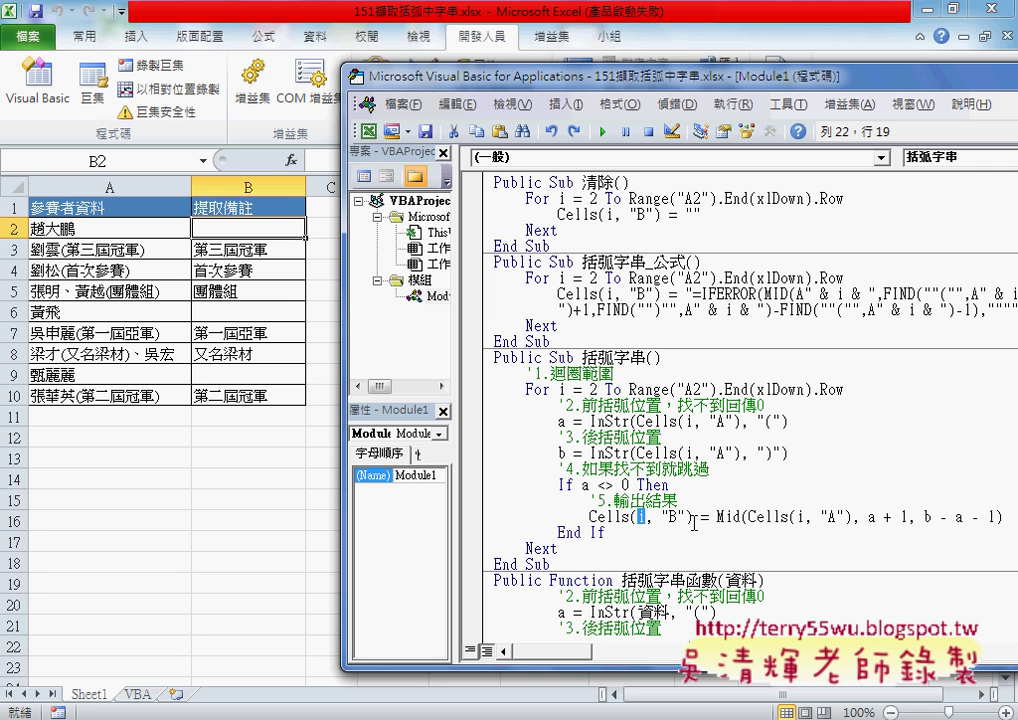
double_click(648, 389)
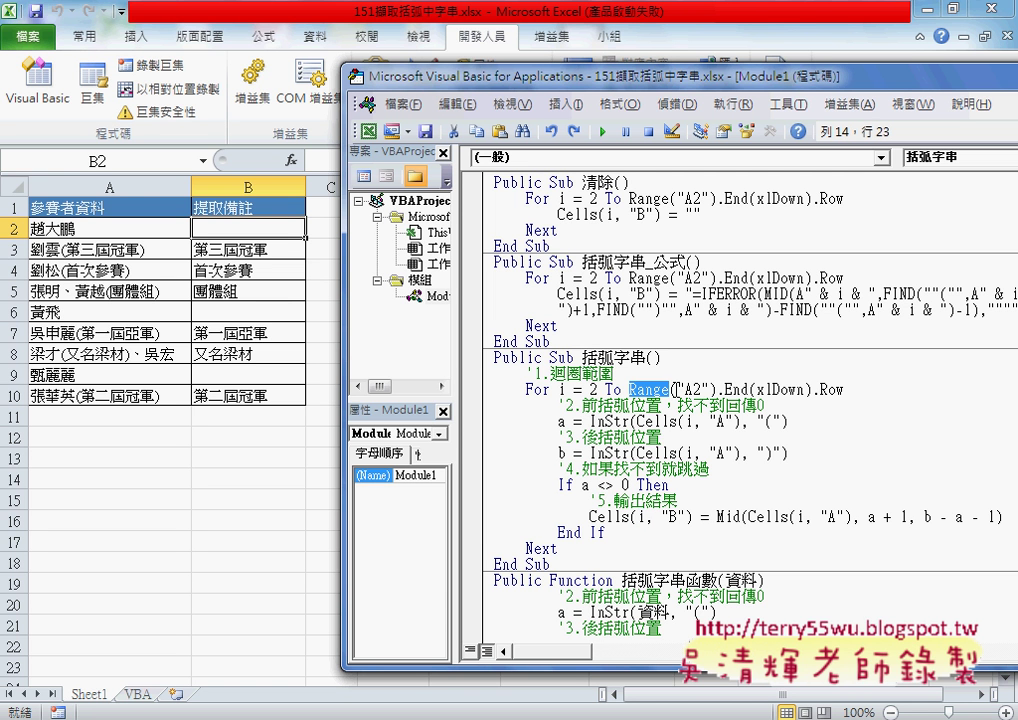
left_click_drag(672, 390, 713, 390)
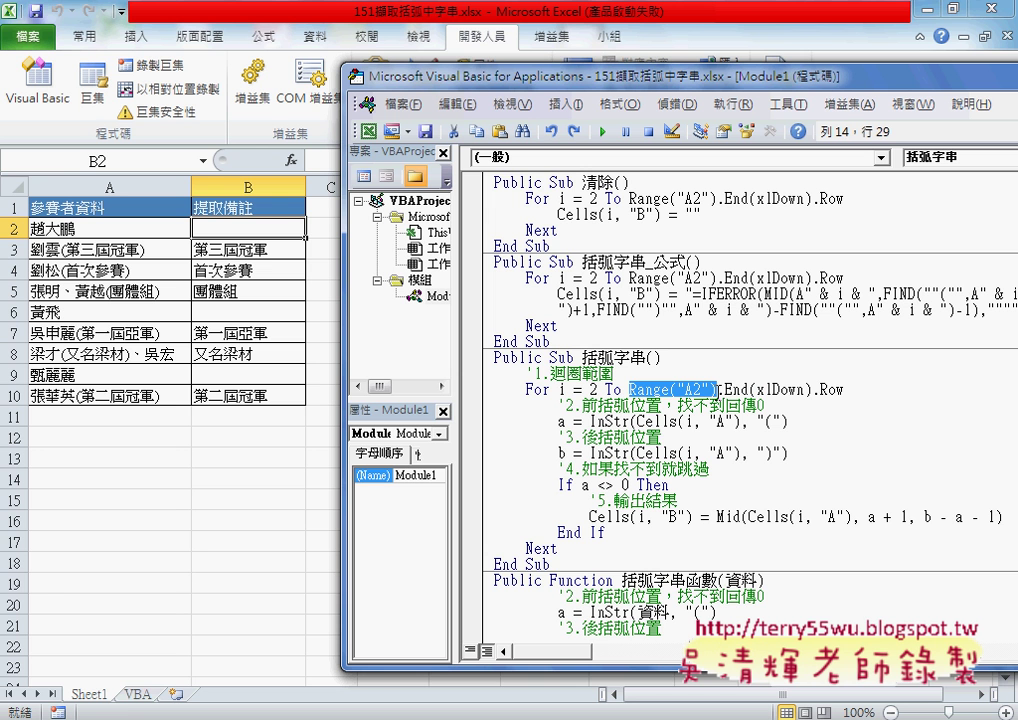
key("ctrl+y")
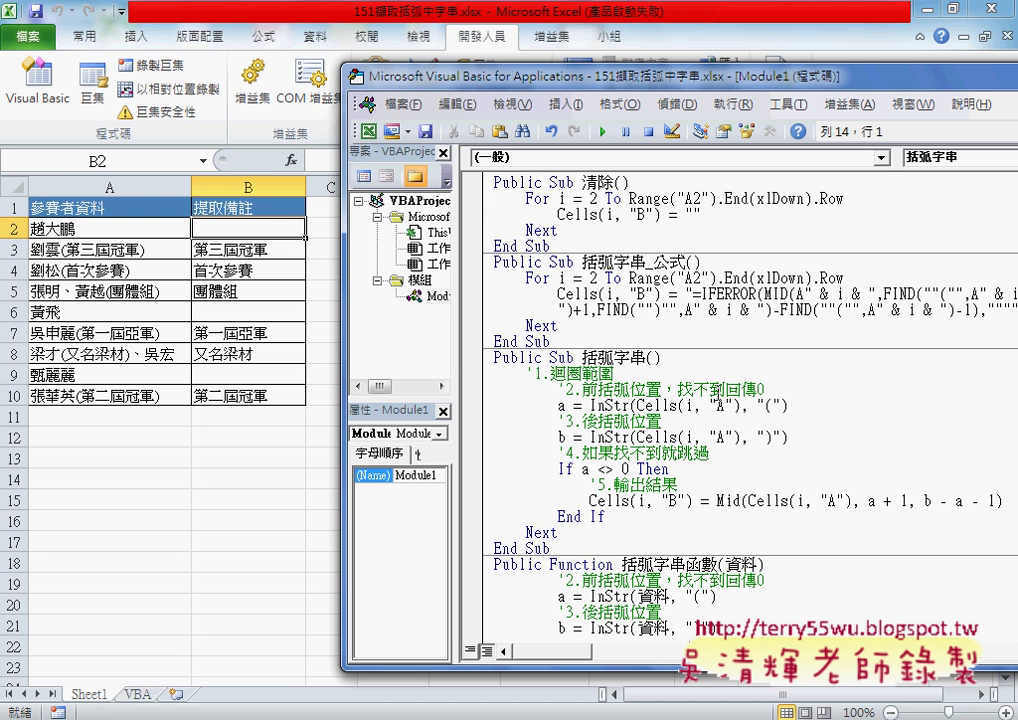
key("ctrl+z")
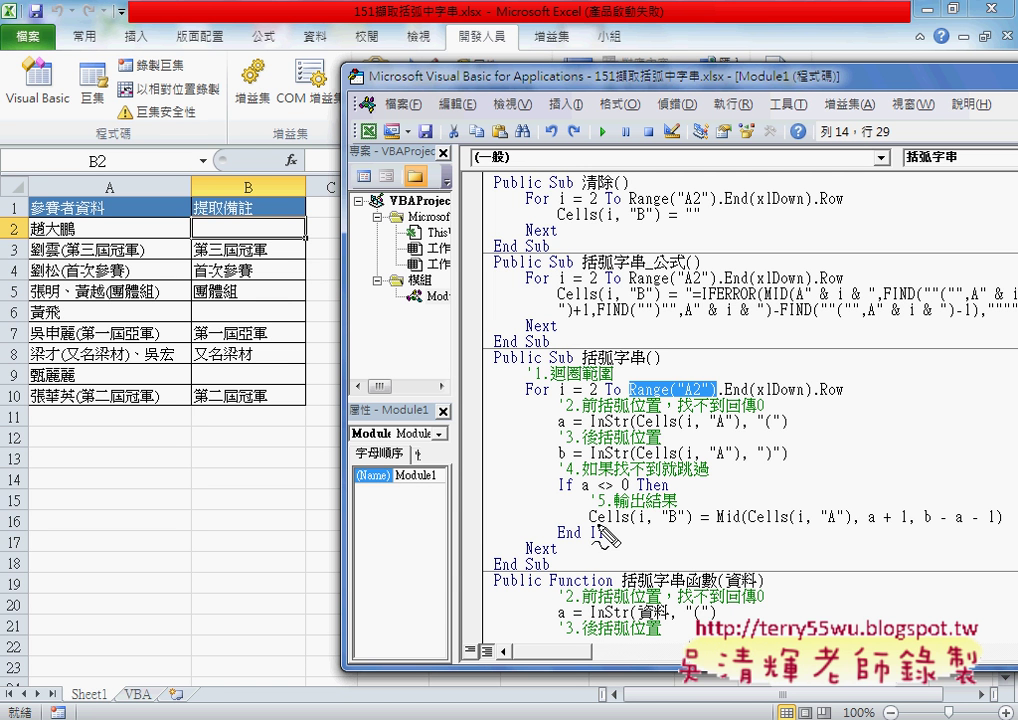
left_click_drag(591, 524, 618, 524)
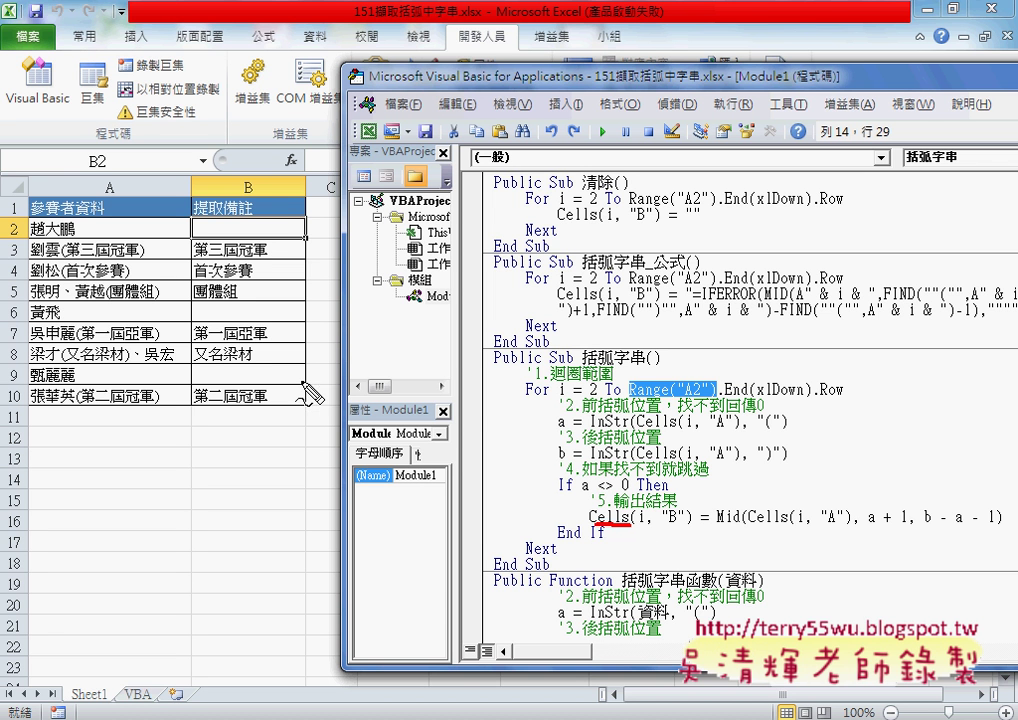
left_click_drag(631, 398, 661, 399)
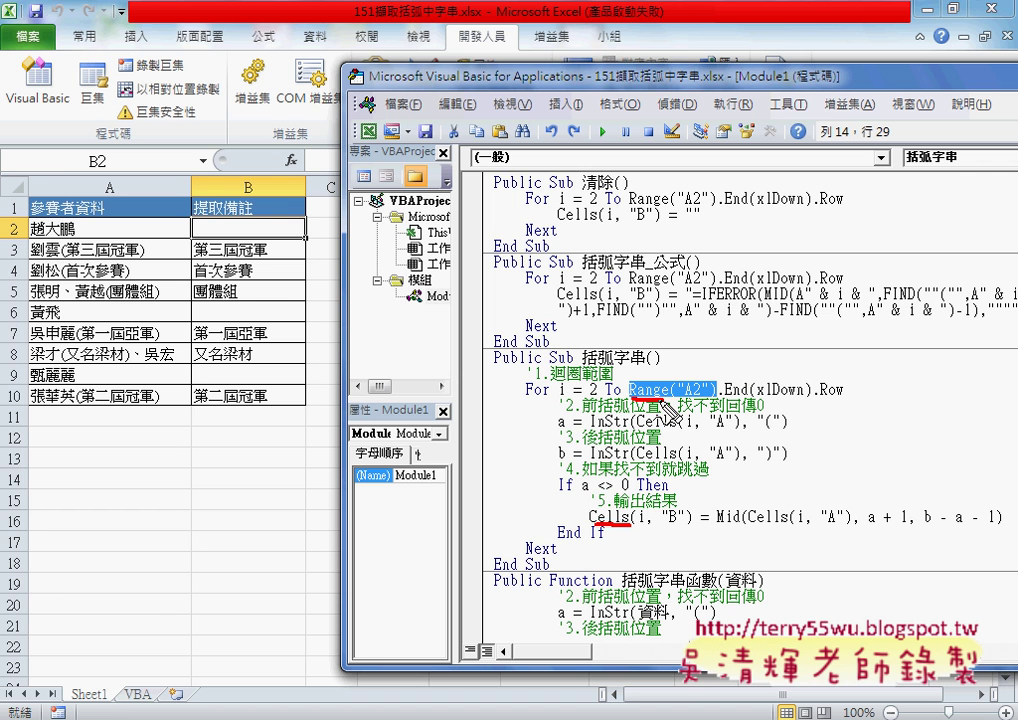
mouse_move(108, 684)
left_mouse_down()
mouse_move(110, 702)
mouse_move(135, 706)
left_mouse_up()
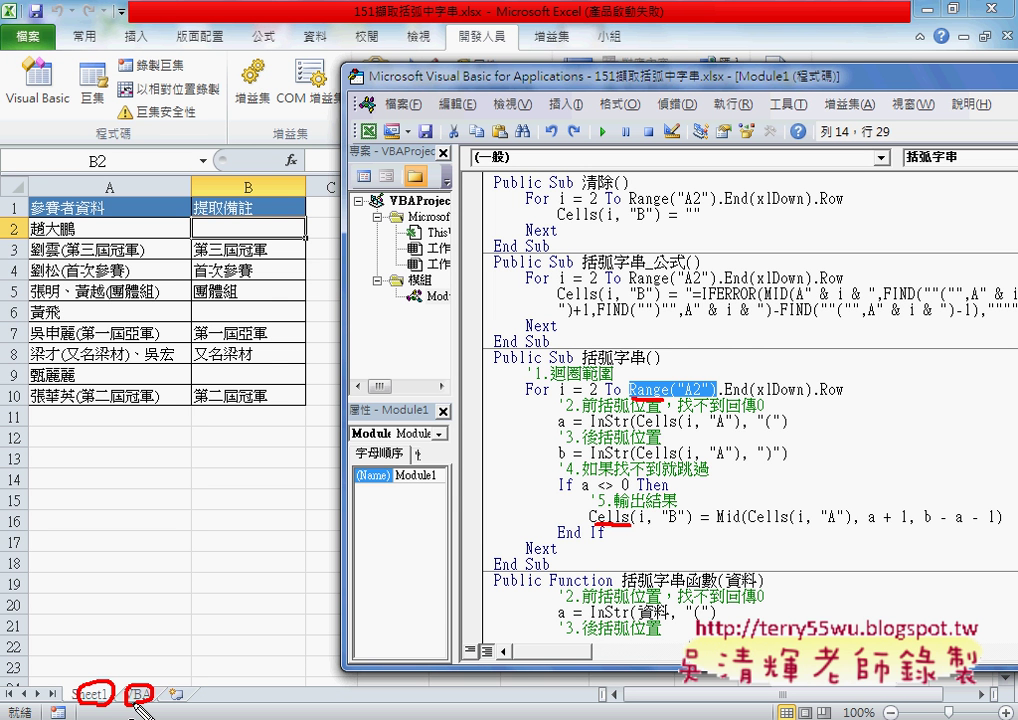
left_click_drag(195, 680, 182, 677)
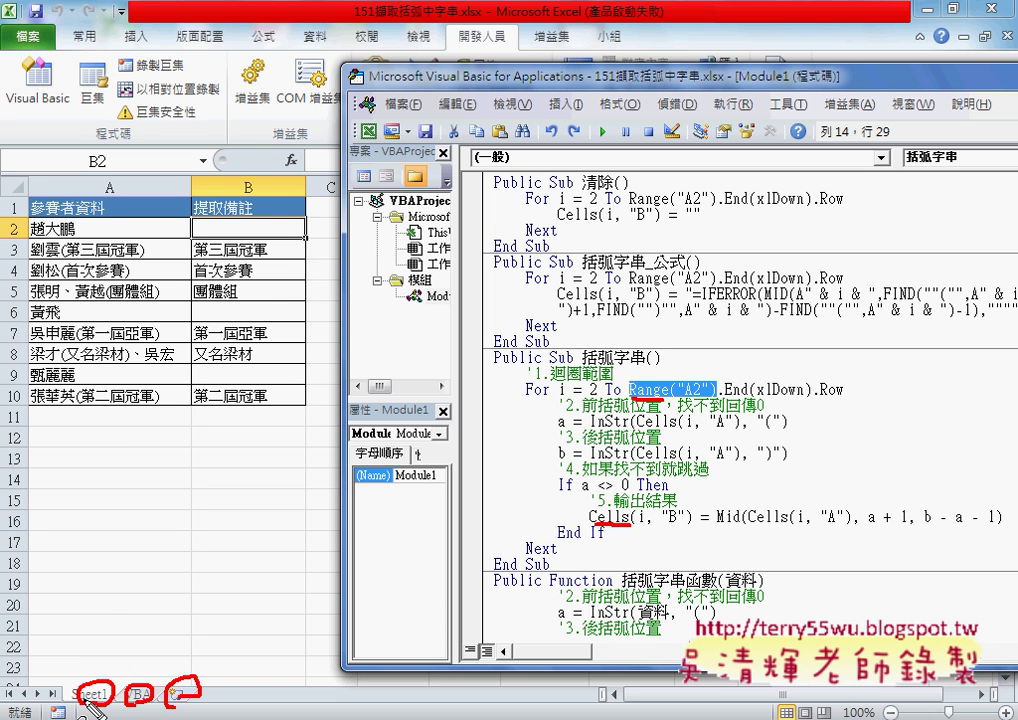
mouse_move(100, 668)
left_mouse_down()
mouse_move(326, 700)
mouse_move(428, 694)
left_mouse_up()
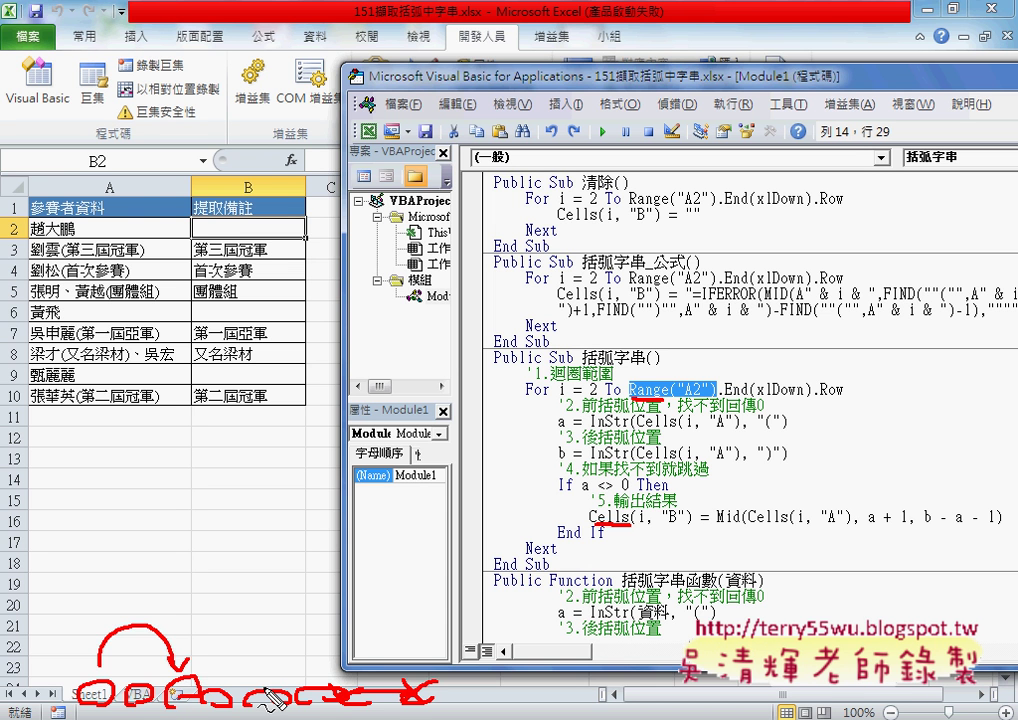
key("Escape")
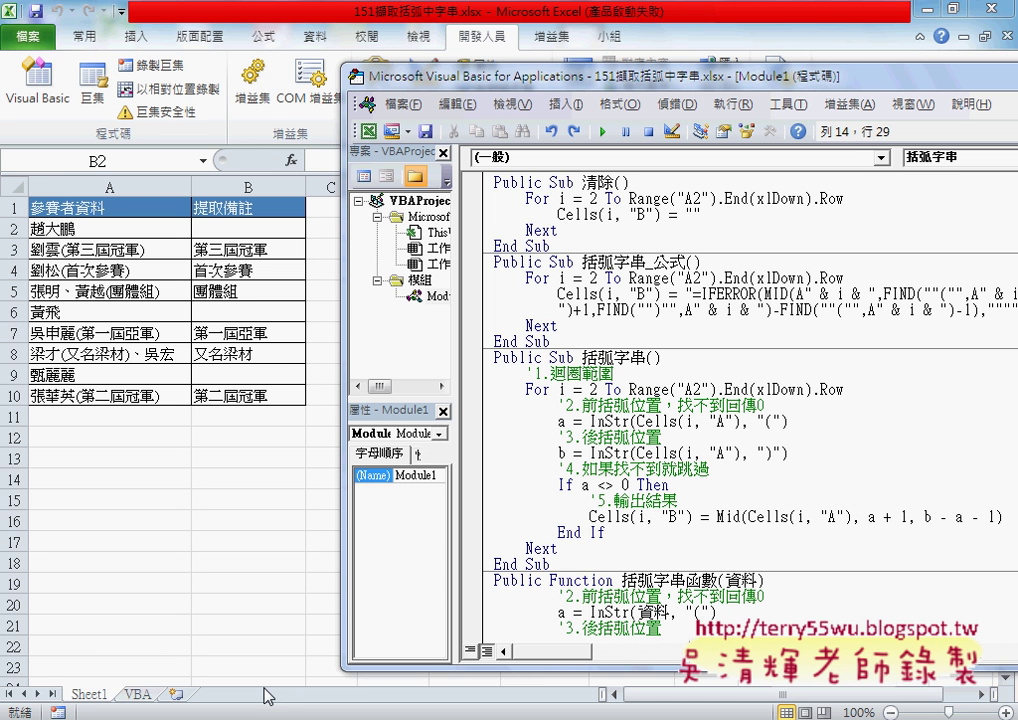
left_click_drag(582, 357, 629, 358)
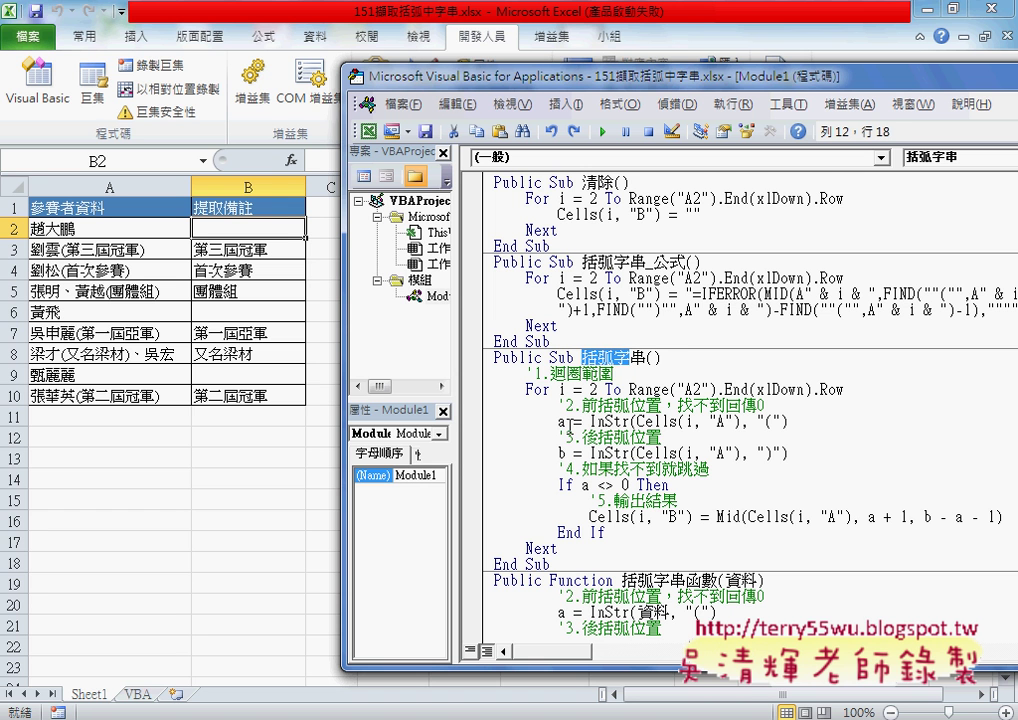
double_click(561, 421)
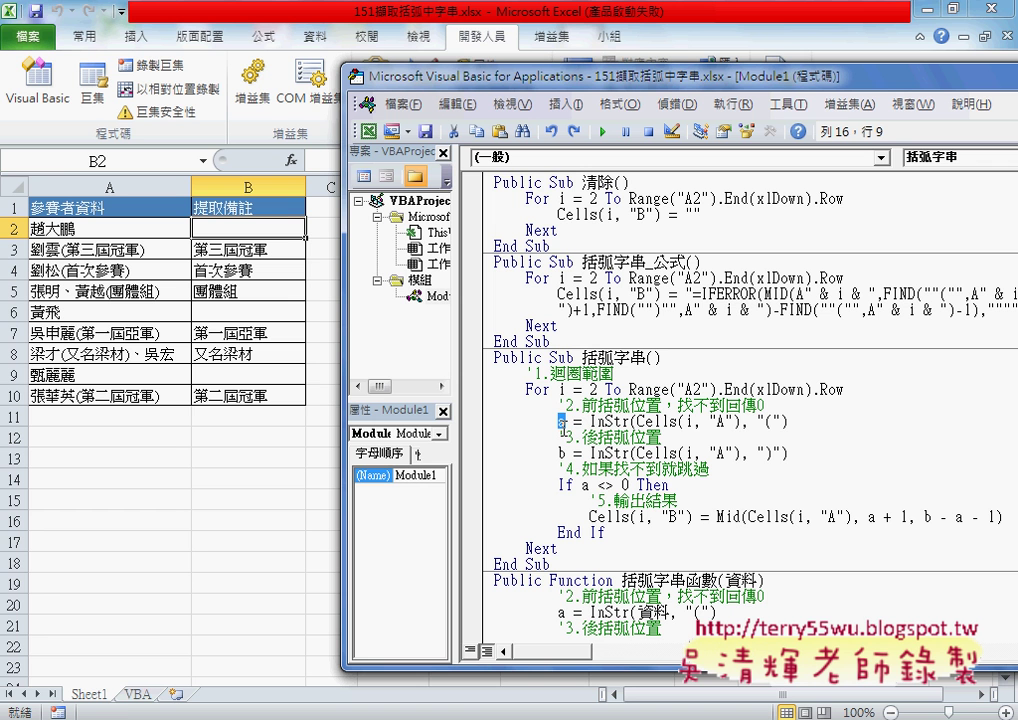
left_click_drag(584, 421, 788, 421)
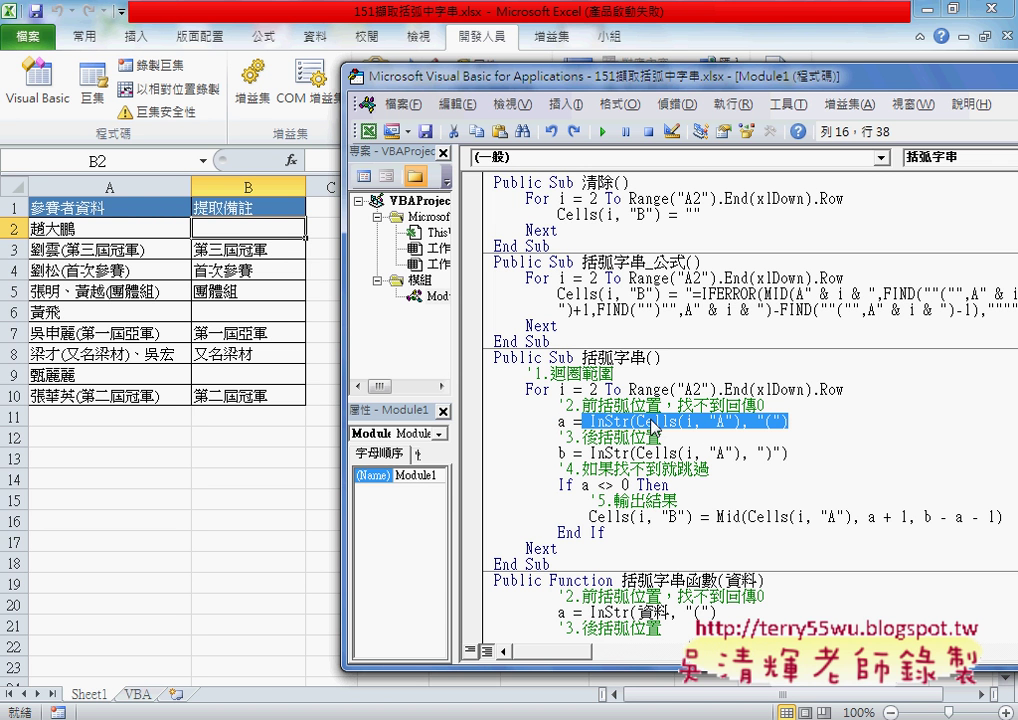
double_click(562, 421)
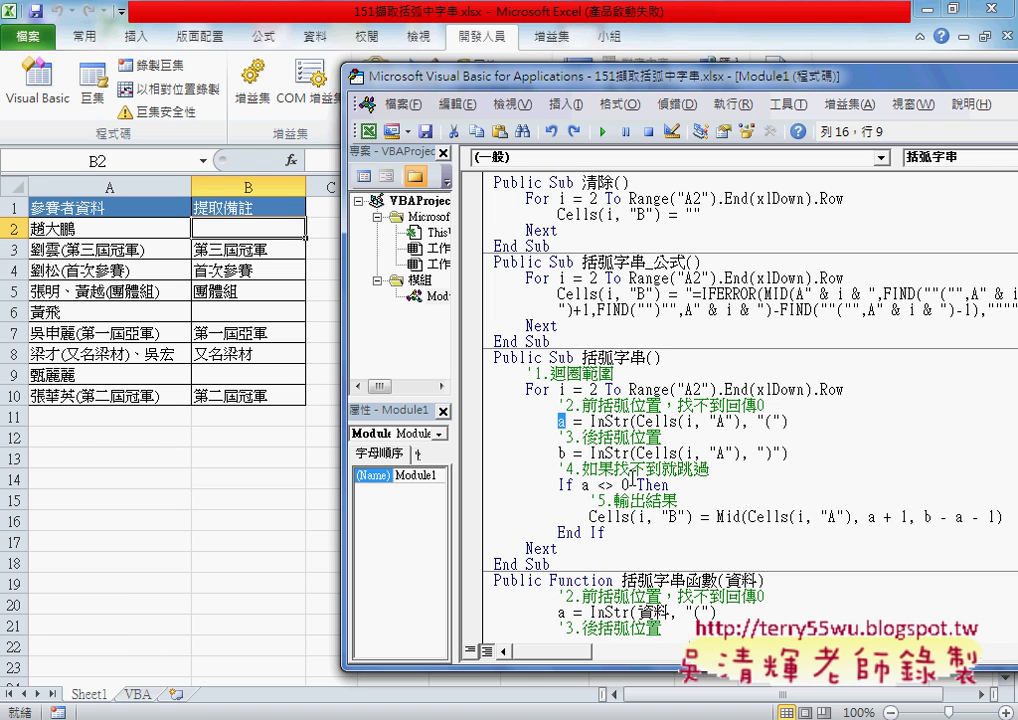
left_click_drag(590, 421, 793, 422)
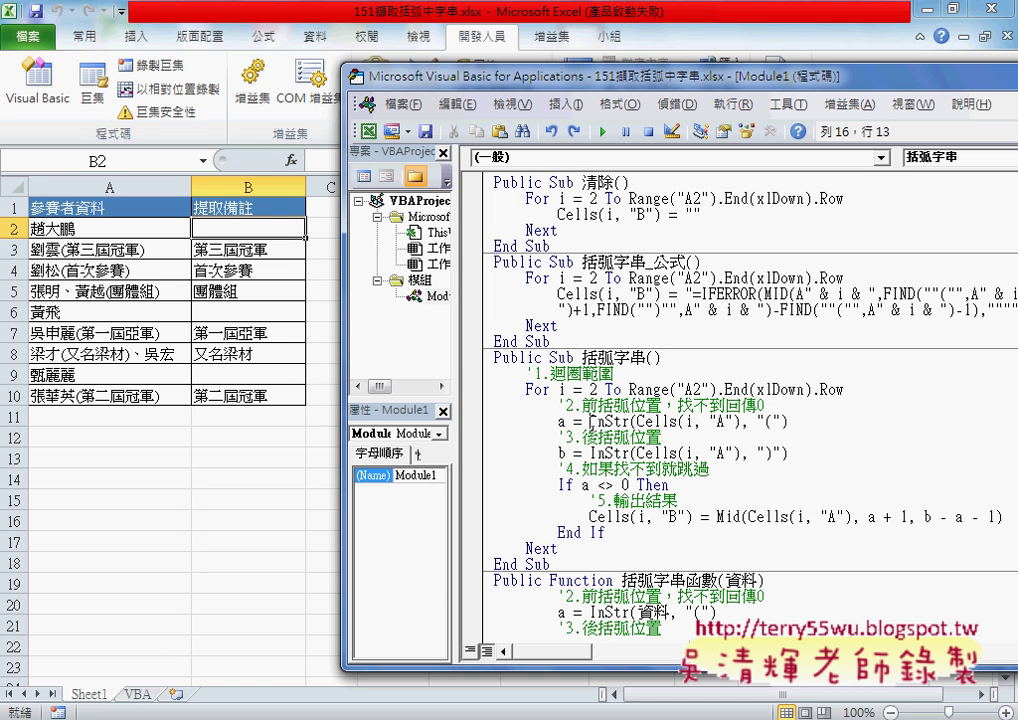
double_click(562, 421)
double_click(562, 453)
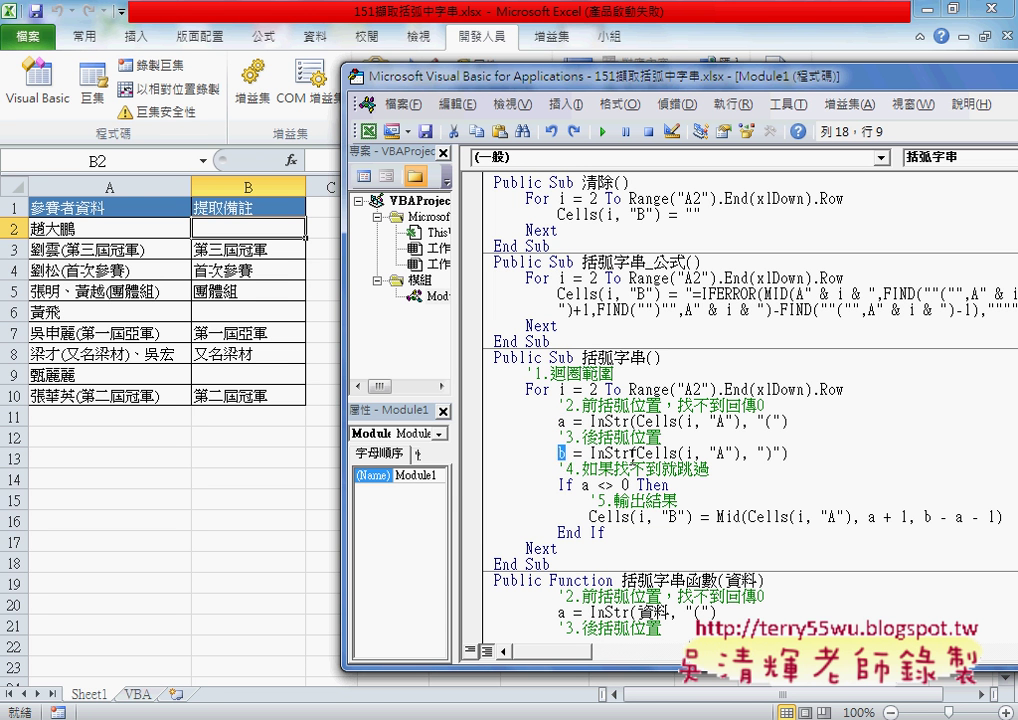
key("Down")
key("Down")
key("Right")
key("Right")
key("Right")
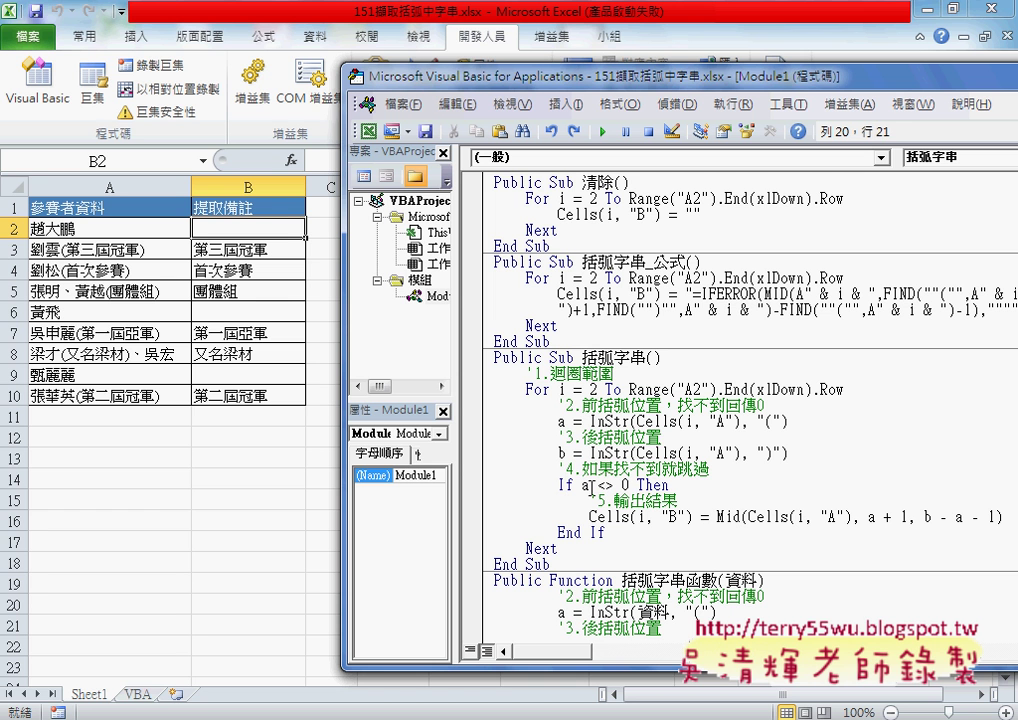
left_click_drag(582, 485, 622, 486)
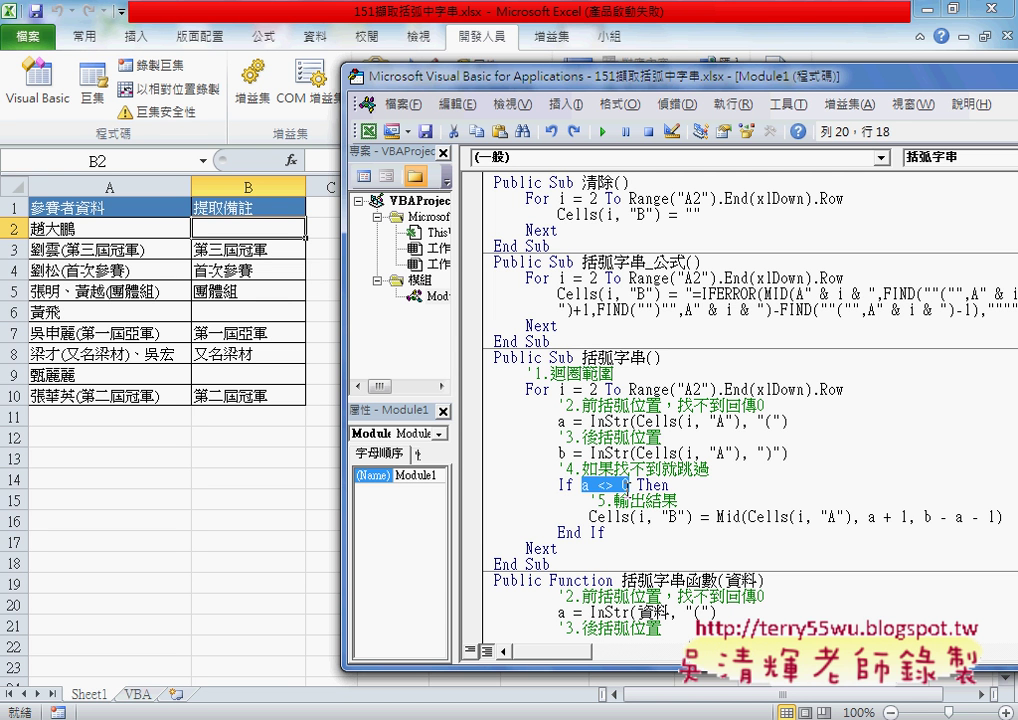
left_click(575, 532)
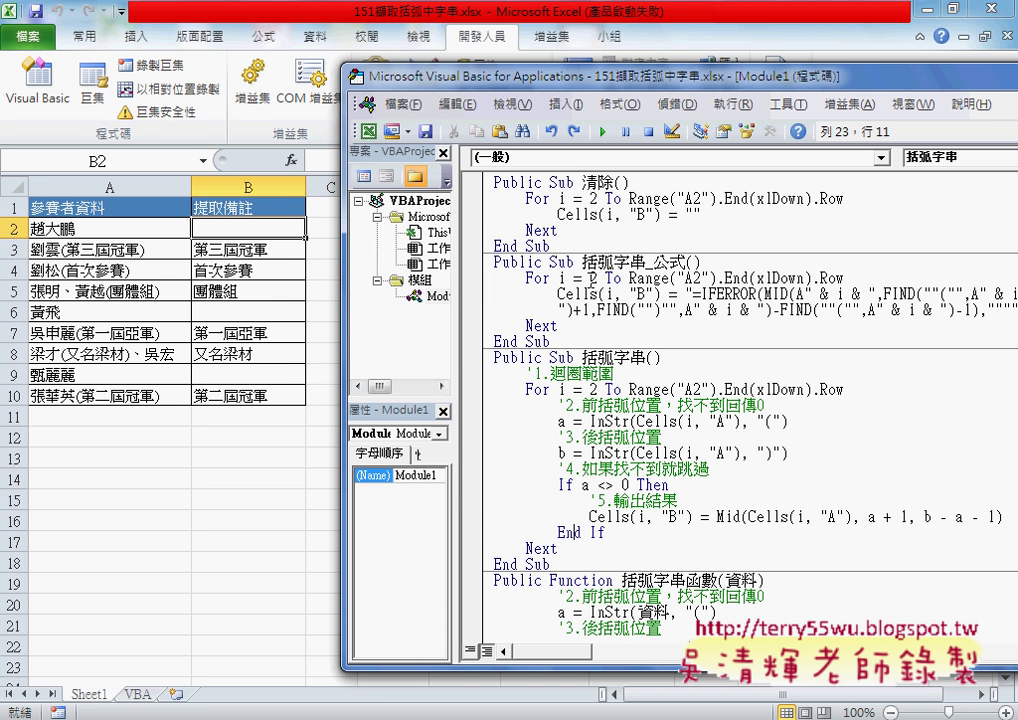
left_click(606, 214)
- Clear column B, then on the VBA sheet insert the user-defined =括弧字串函數(A2) in B2
left_click(602, 131)
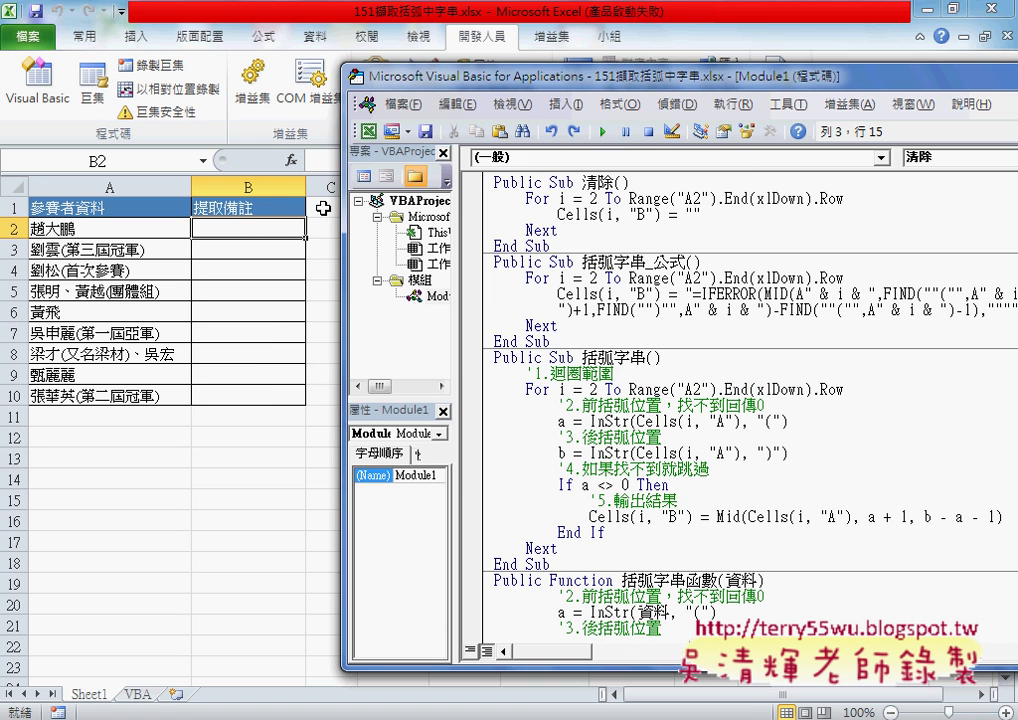
left_click(273, 229)
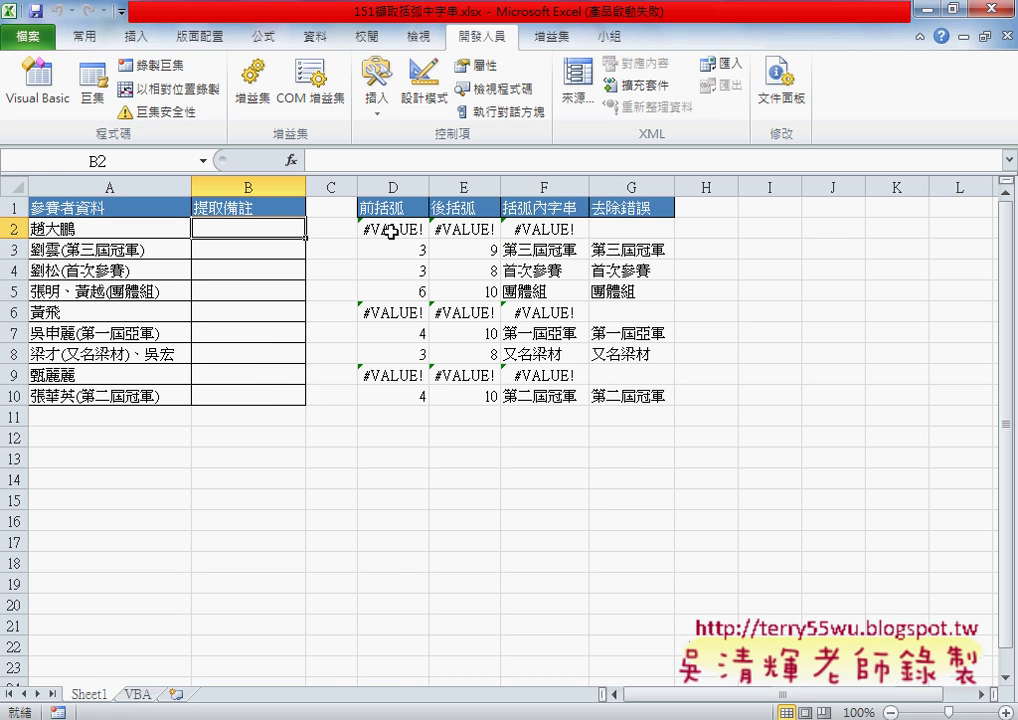
left_click(139, 694)
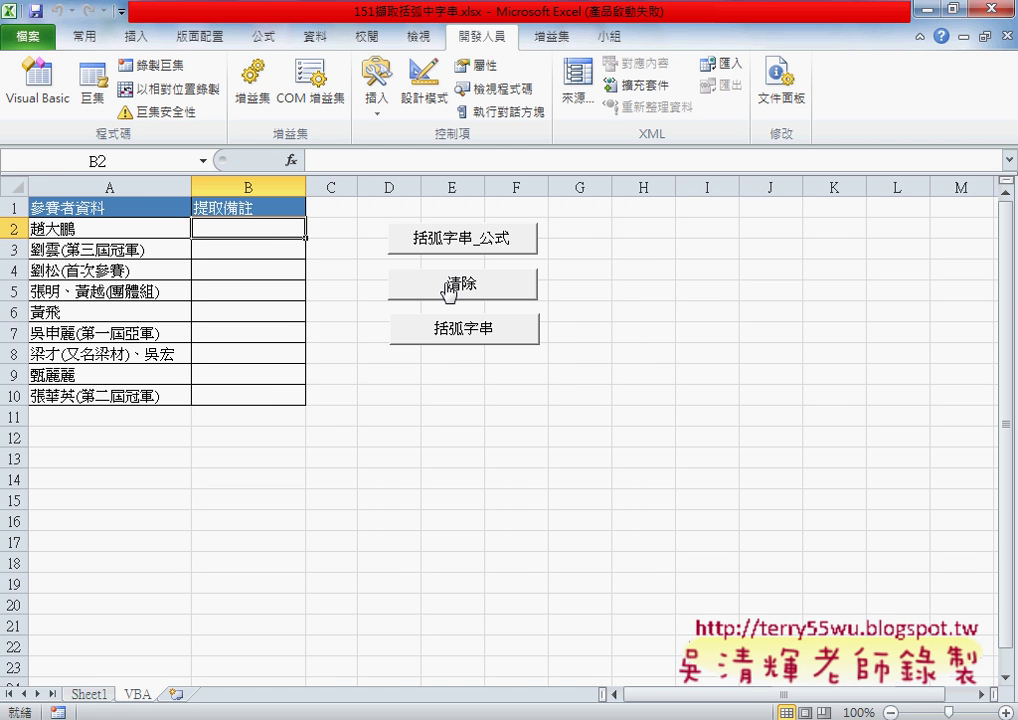
left_click(293, 161)
left_click(530, 321)
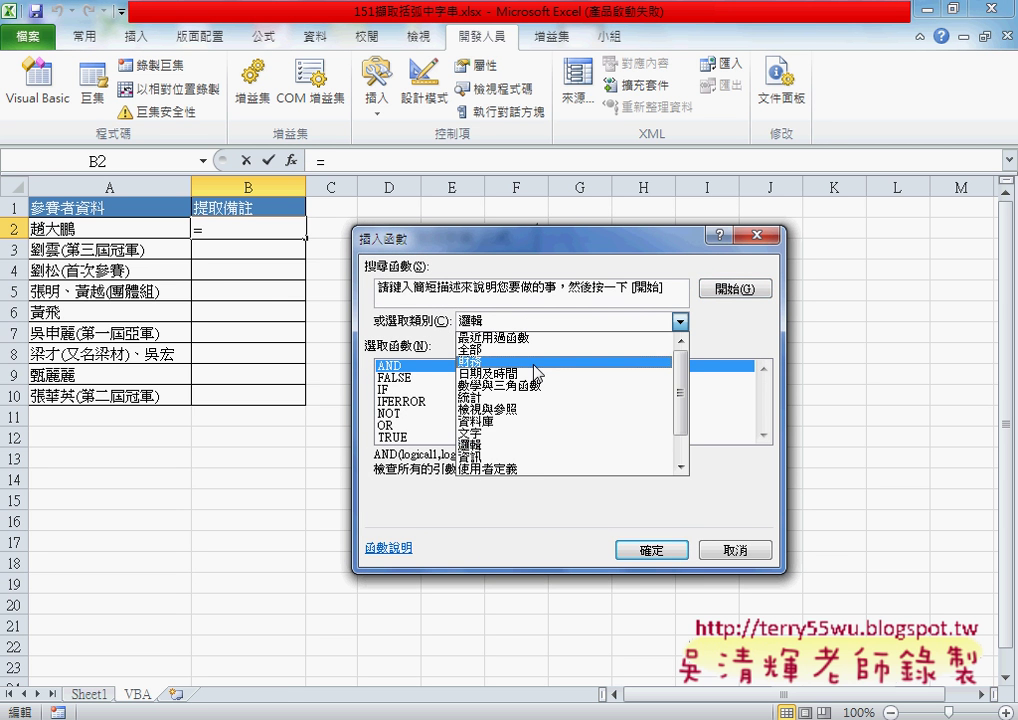
left_click(536, 468)
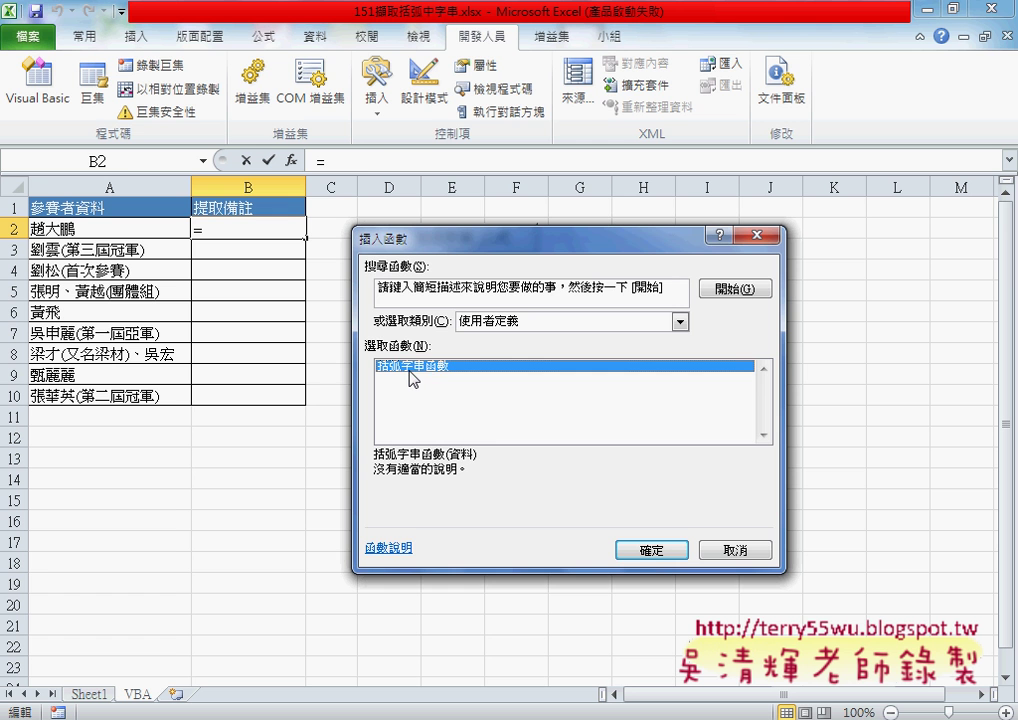
left_click(652, 551)
left_click(143, 229)
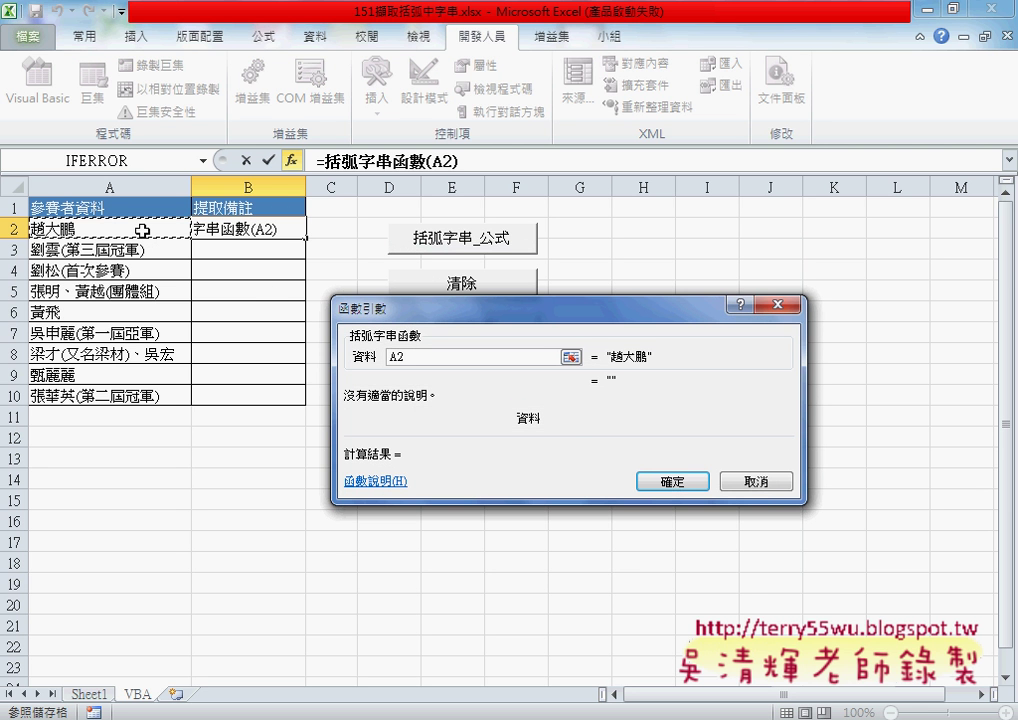
left_click(663, 482)
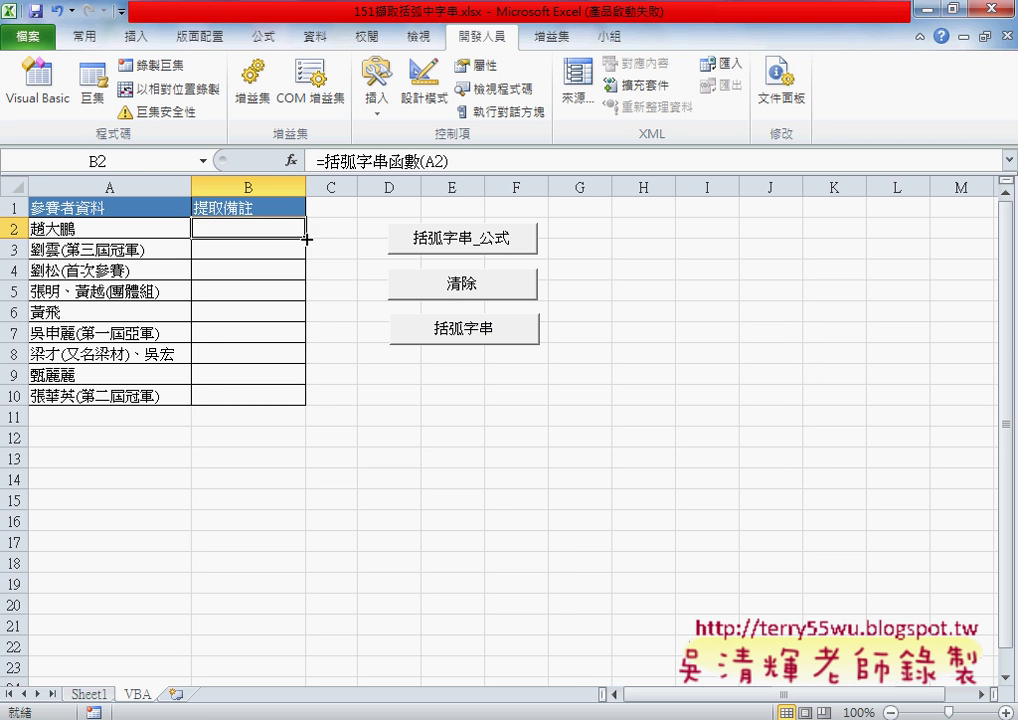
- Fill the formula down to B10, then clear B2:B10 and return to the VBA editor
left_click_drag(305, 238, 301, 399)
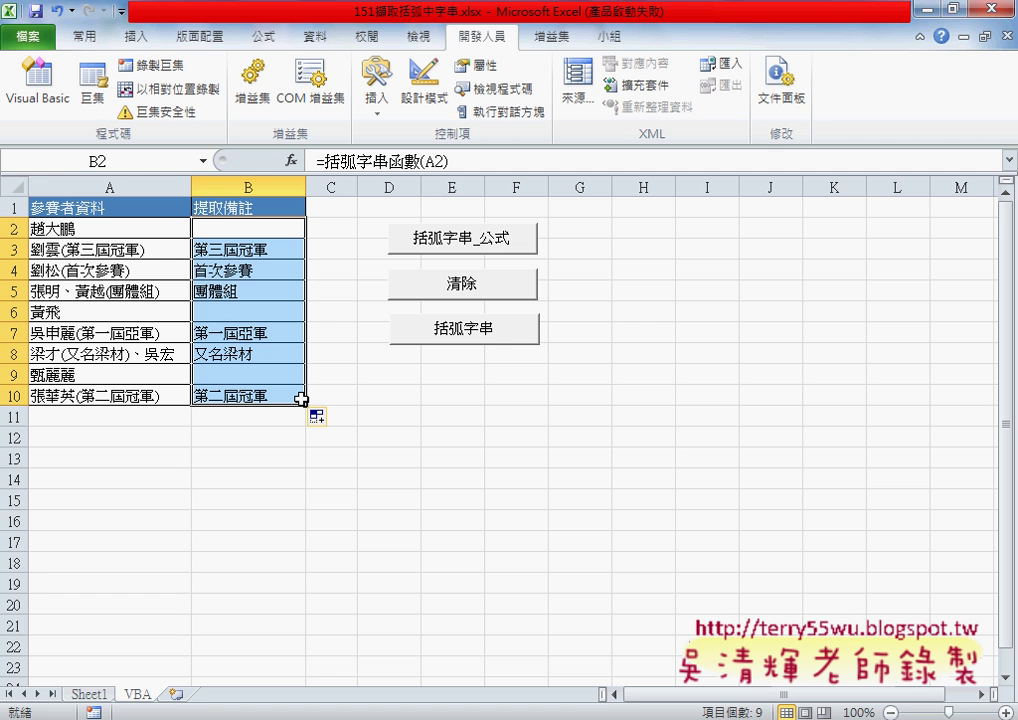
key("Delete")
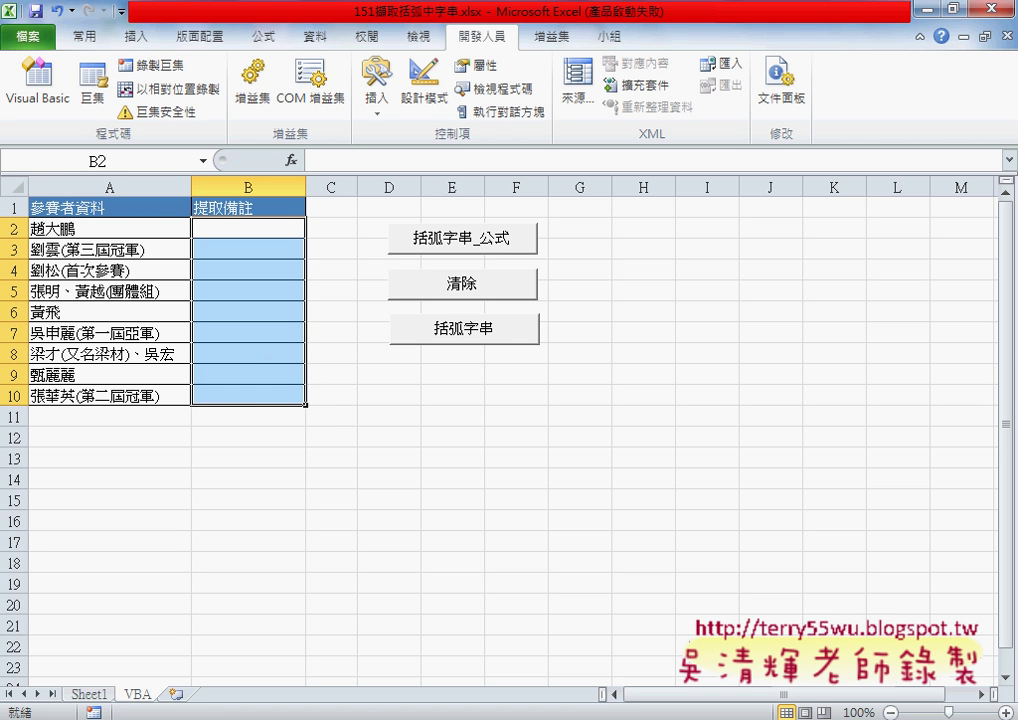
left_click(409, 636)
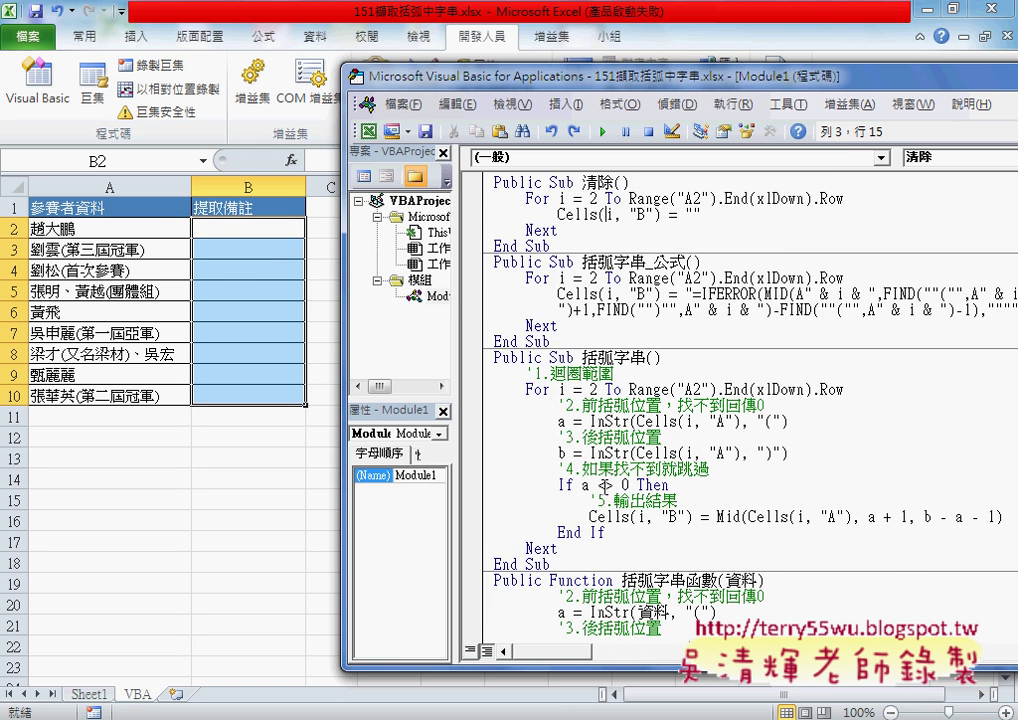
- Delete the existing 括弧字串函數 function code from Module1
scroll(603, 484, "down", 4)
left_click_drag(602, 617, 482, 410)
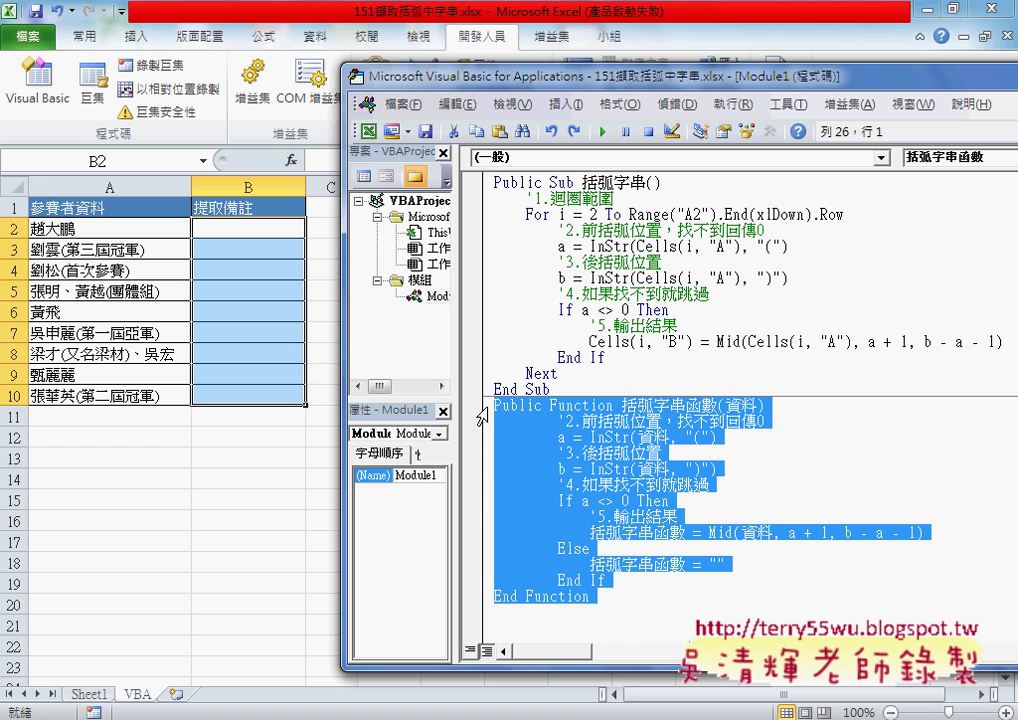
left_click_drag(621, 405, 716, 405)
key("ctrl+c")
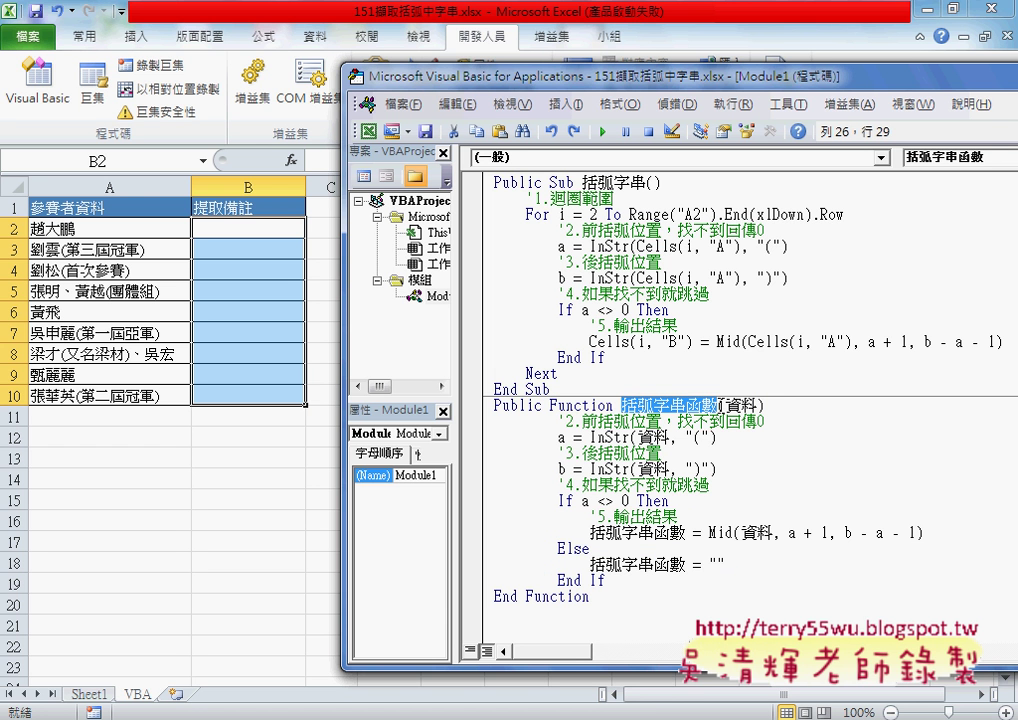
left_click_drag(592, 598, 484, 410)
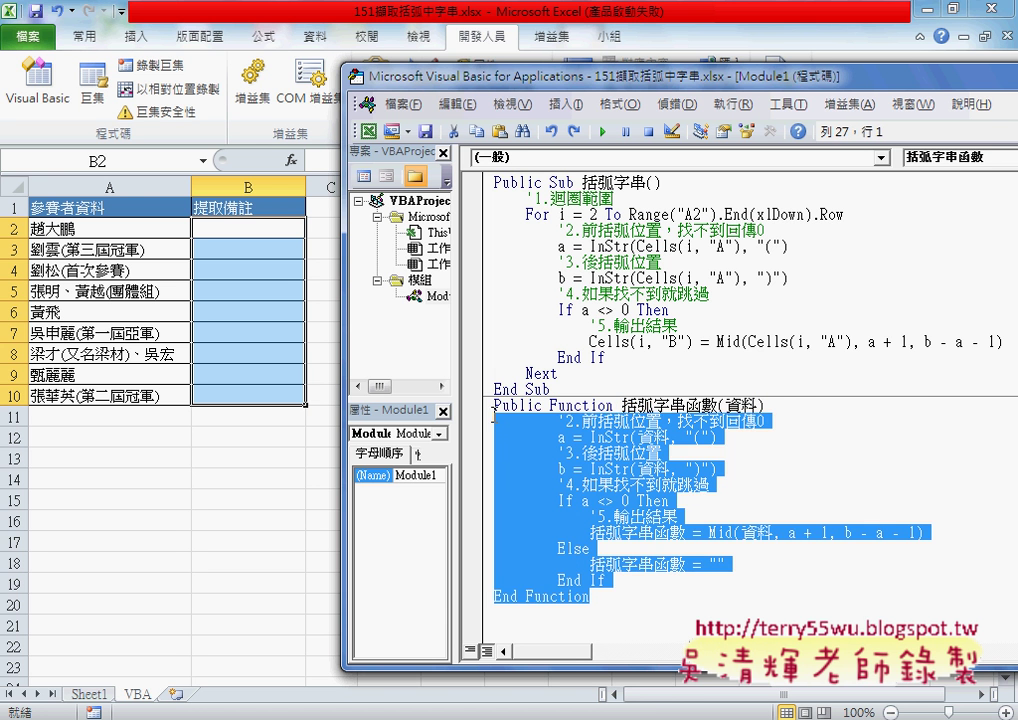
key("Delete")
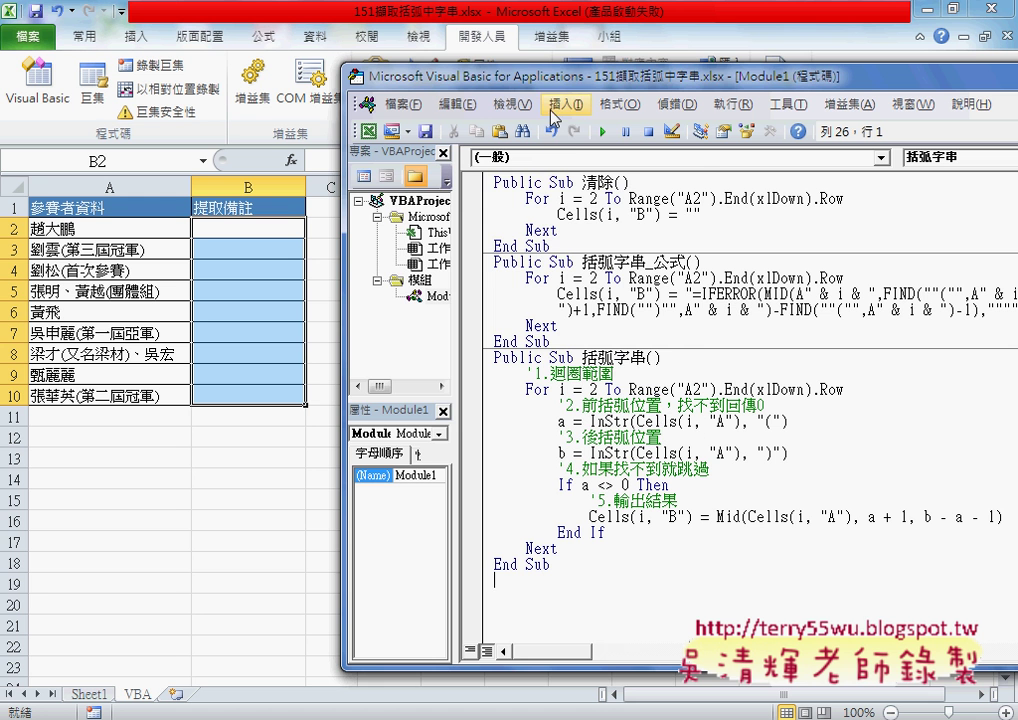
- Add a new Function procedure named 括弧字串函數 through Insert Procedure
left_click(566, 104)
left_click(583, 128)
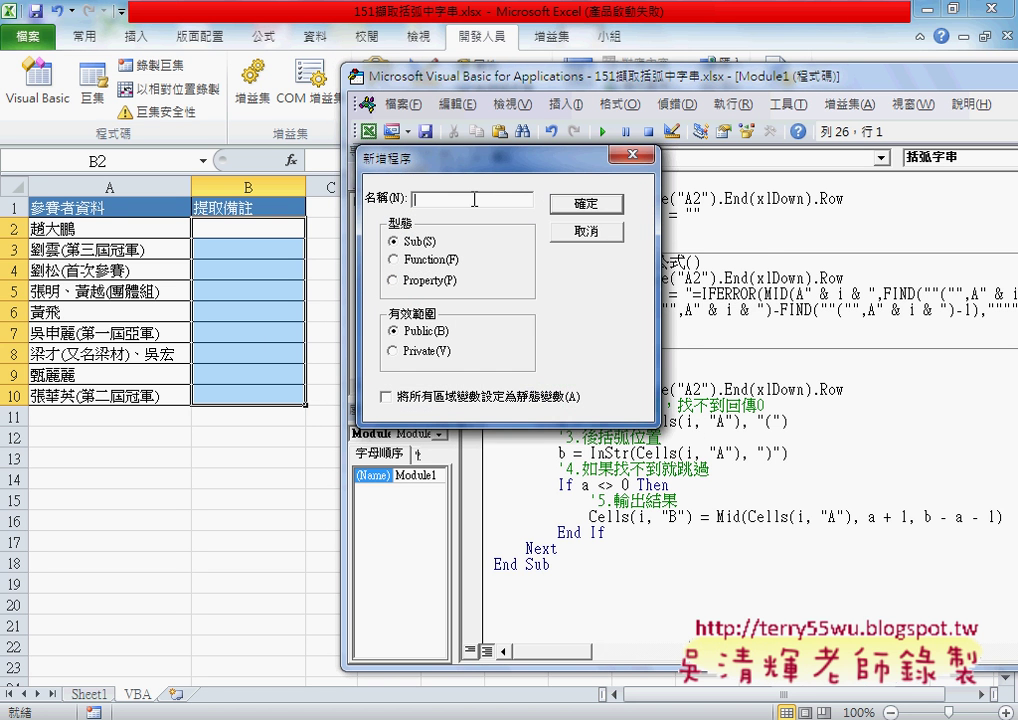
right_click(475, 198)
left_click(531, 285)
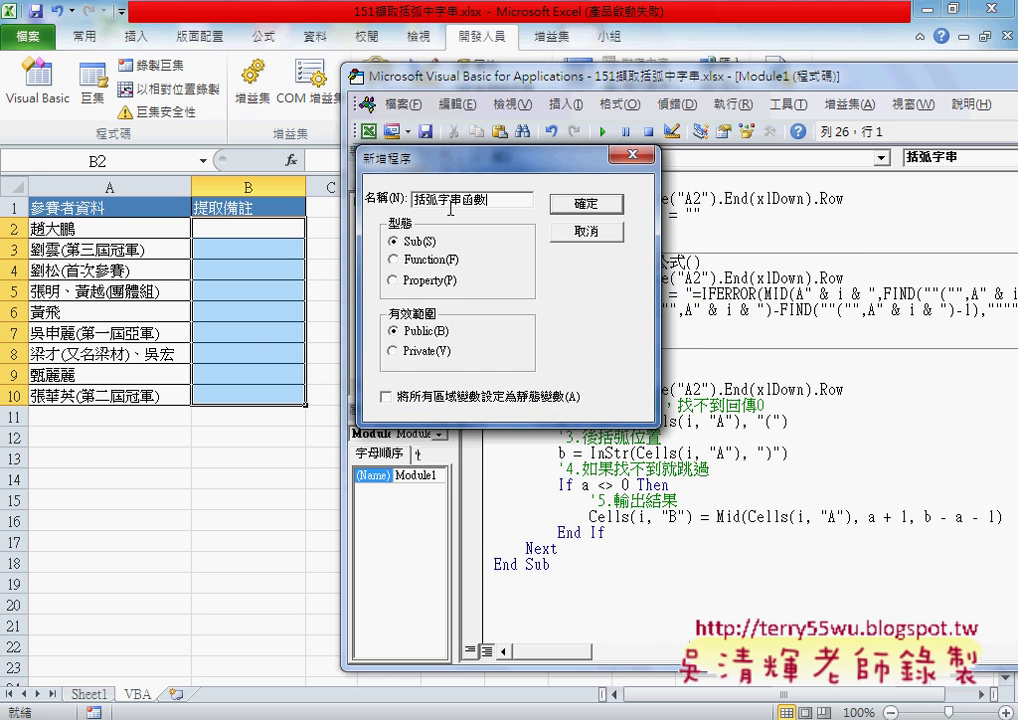
left_click_drag(462, 199, 519, 201)
left_click(426, 260)
left_click(586, 204)
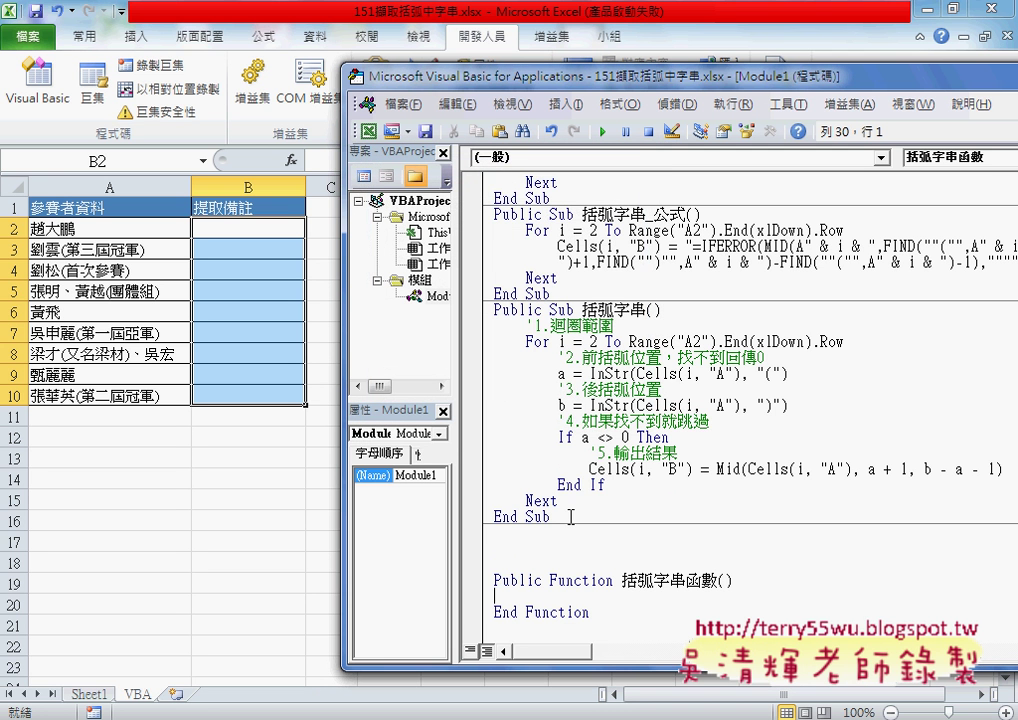
- Remove the blank lines above the new function and go to its header
left_click_drag(570, 517, 555, 557)
key("Delete")
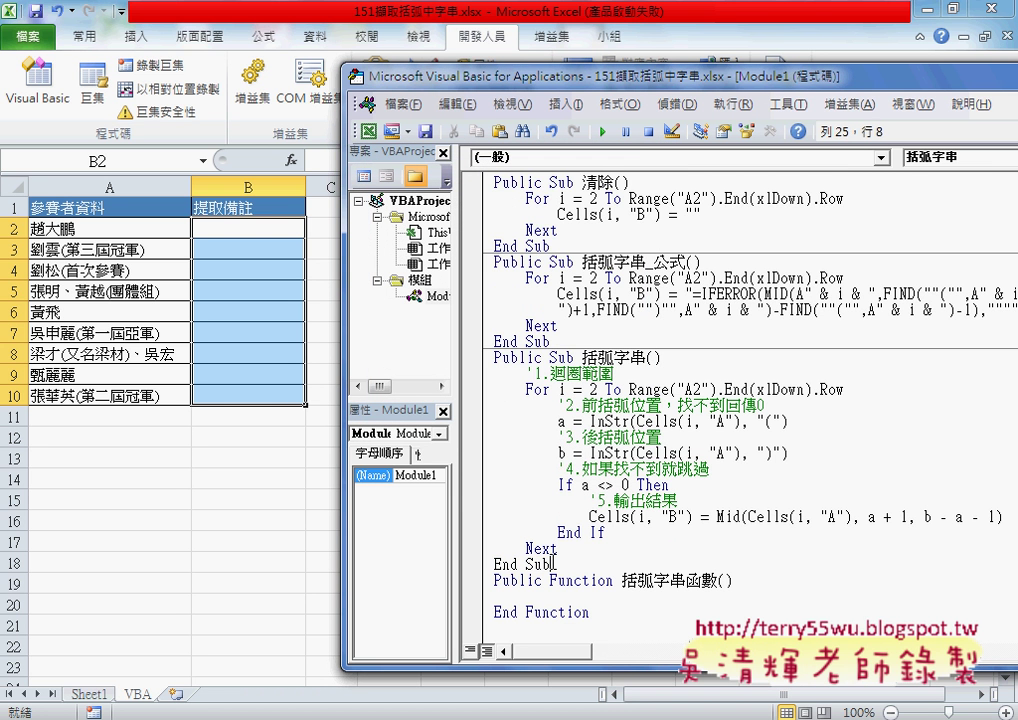
left_click(632, 600)
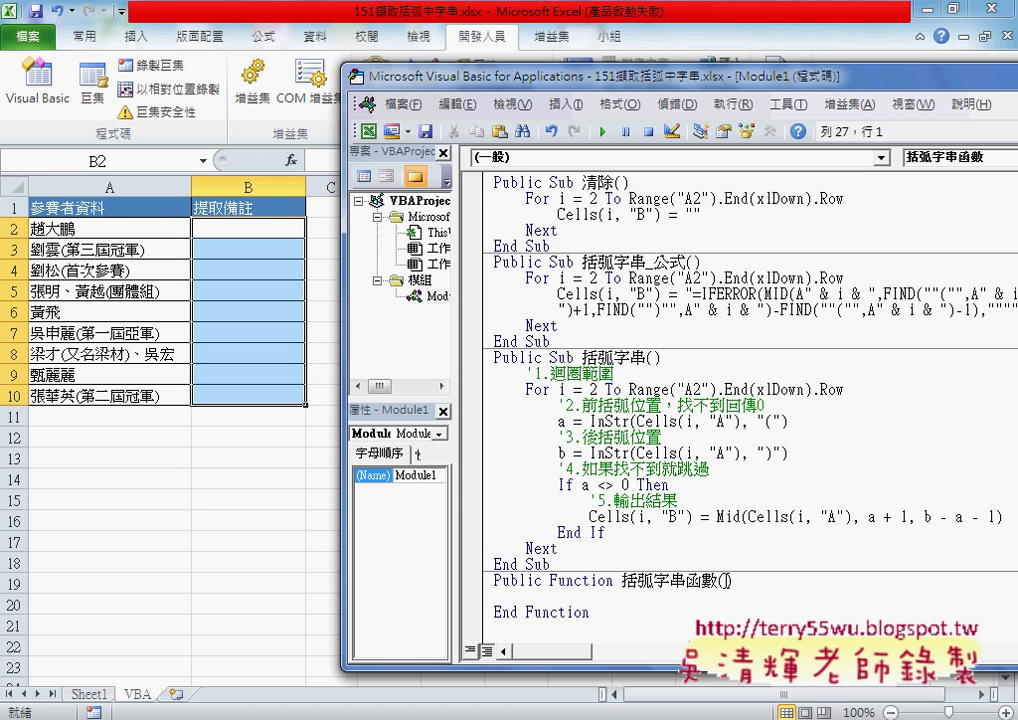
left_click(810, 588)
- Paste 參賽者資料 from A1 into the function's parentheses and trim it to 資料
left_click(84, 209)
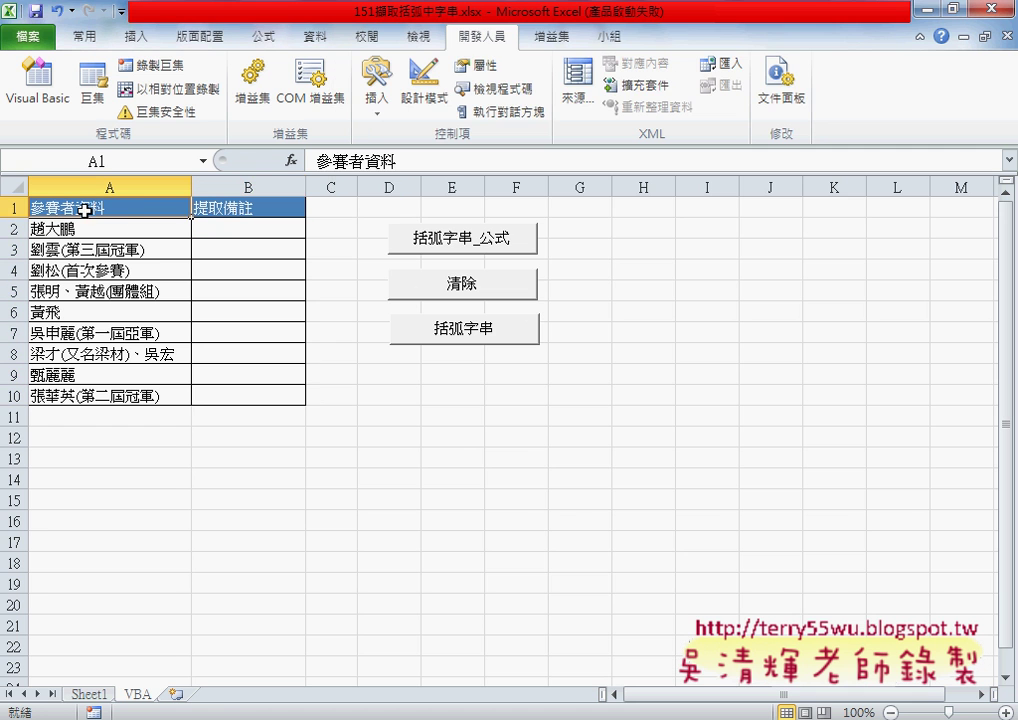
double_click(406, 161)
key("ctrl+c")
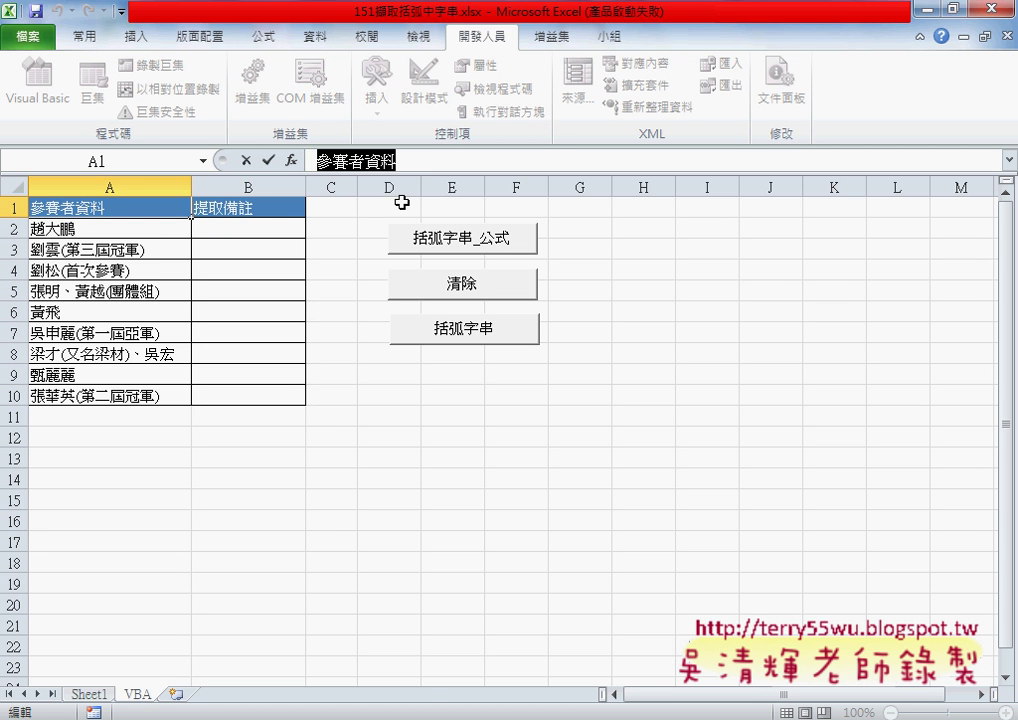
left_click(245, 161)
key("alt+F11")
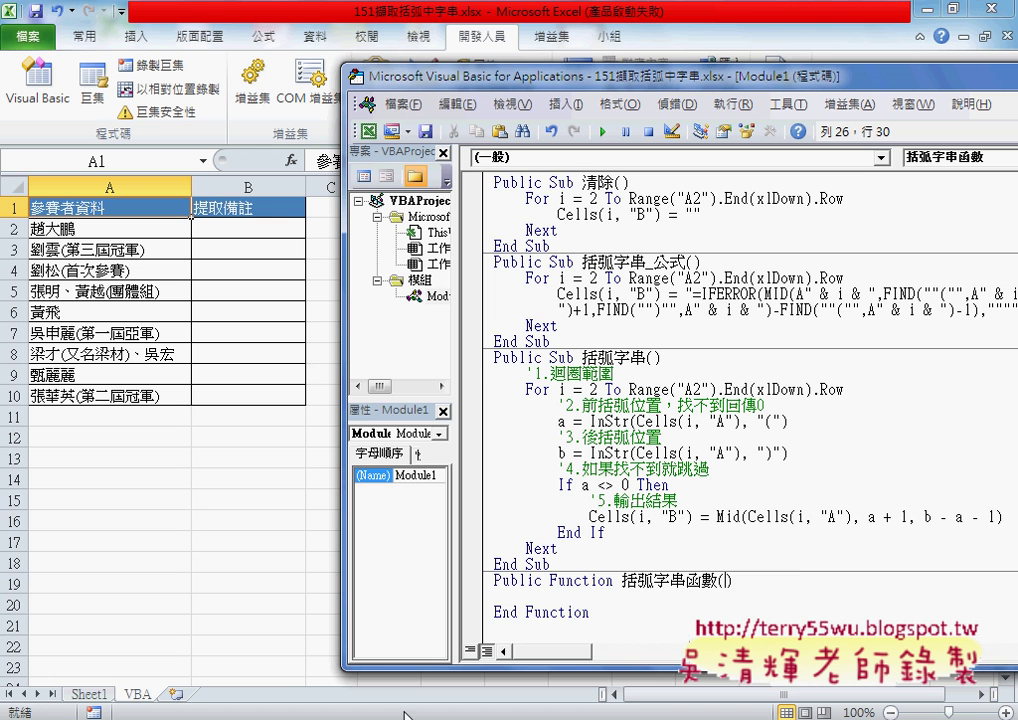
key("ctrl+v")
left_click(849, 604)
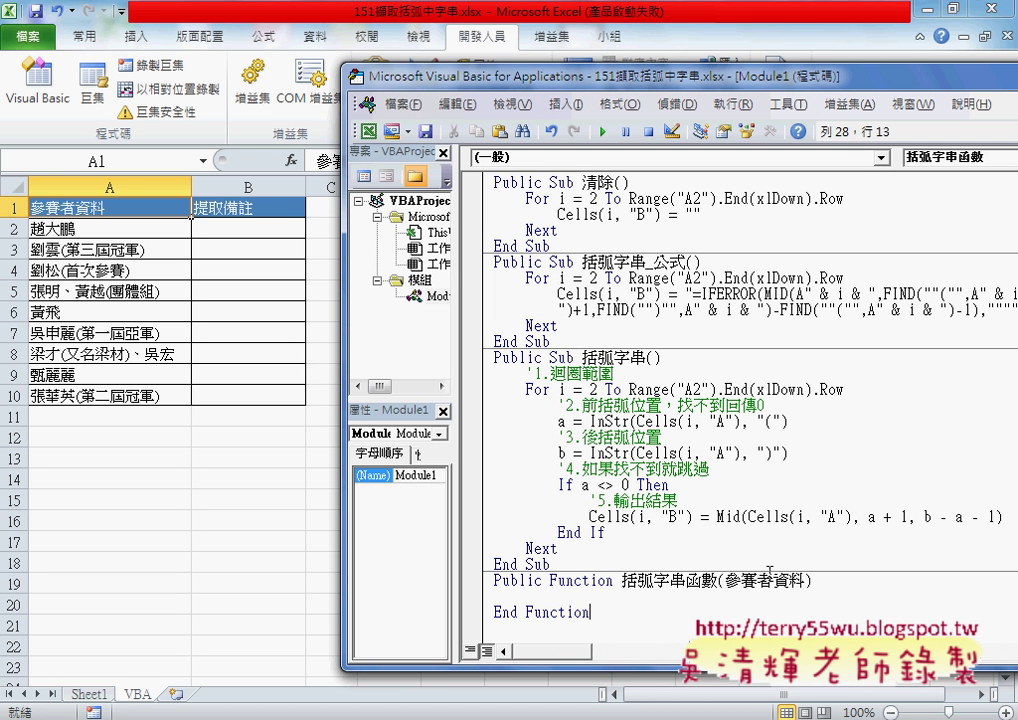
left_click_drag(772, 580, 727, 580)
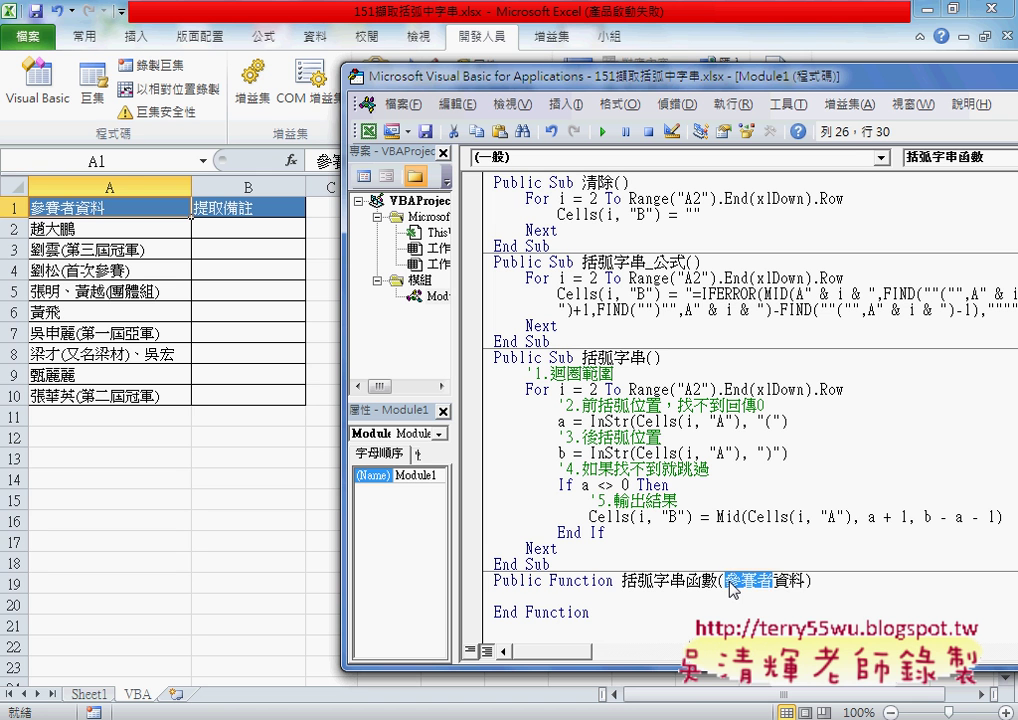
key("Delete")
- Open an indented empty line in the function body
key("Down")
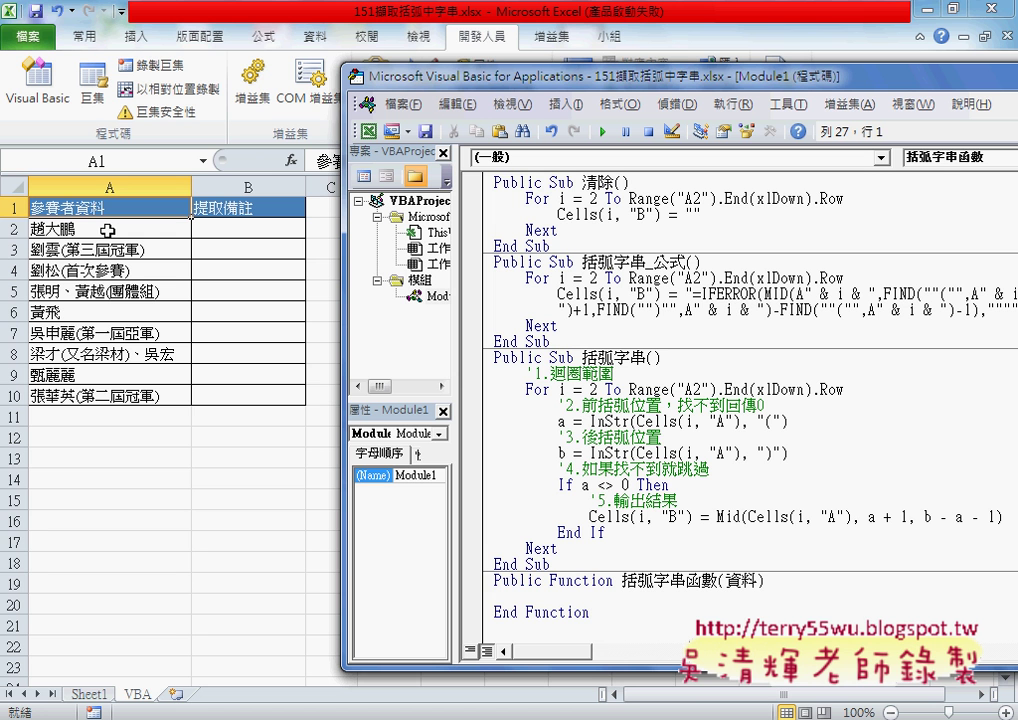
left_click(792, 583)
key("Return")
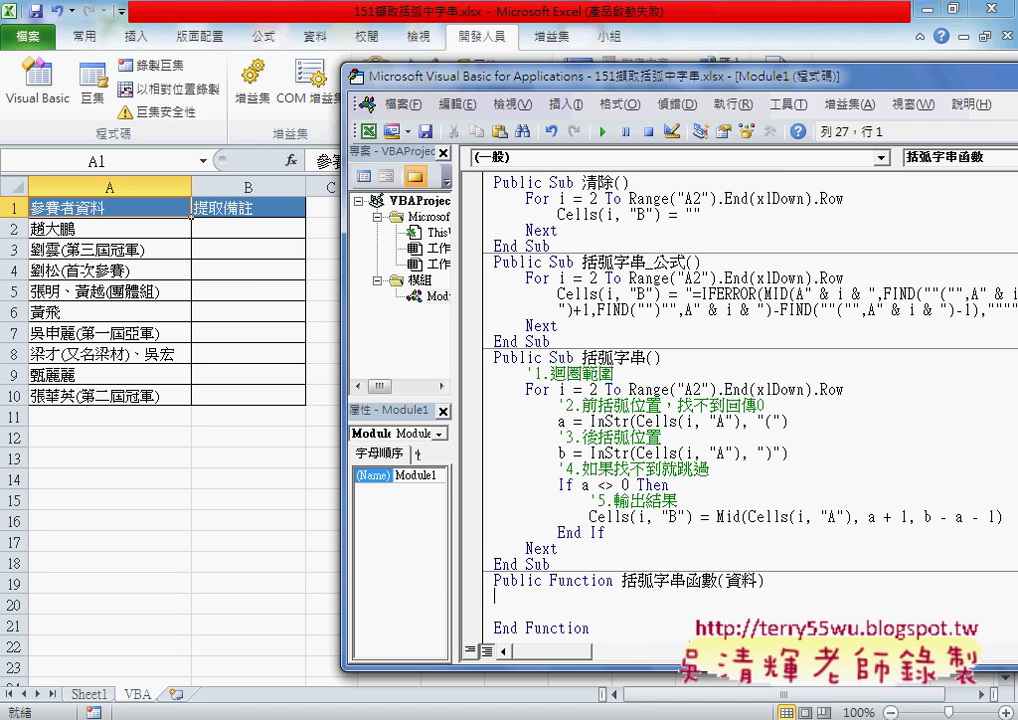
key("Tab")
scroll(866, 459, "down", 1)
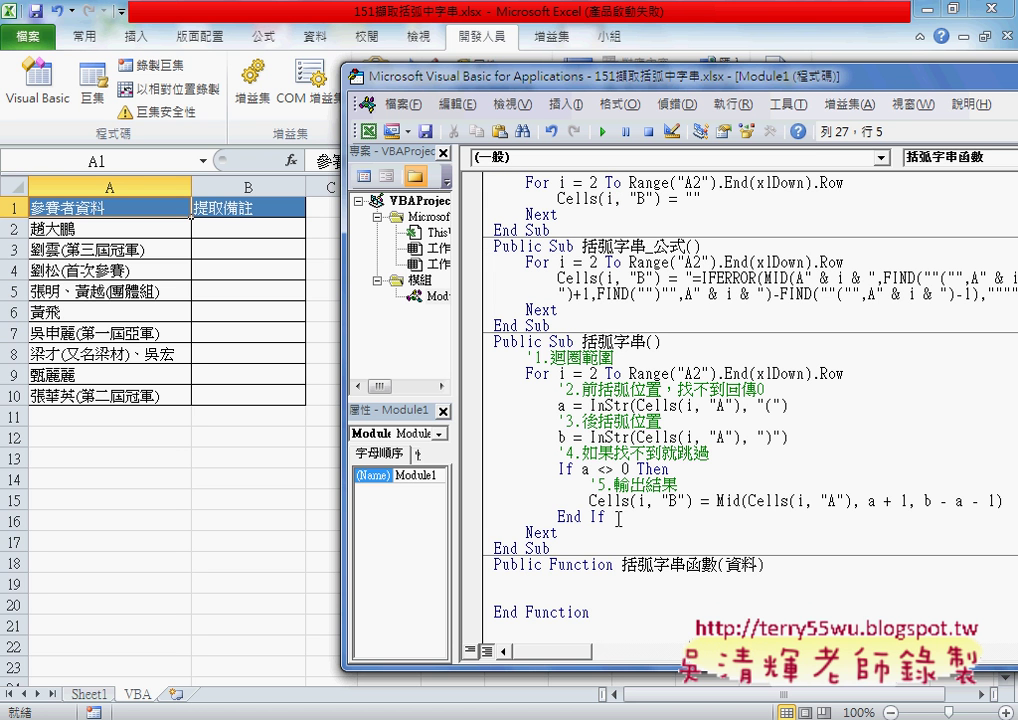
- Copy the macro's step 2 comment through End If and paste it into the function body
left_click_drag(606, 517, 491, 400)
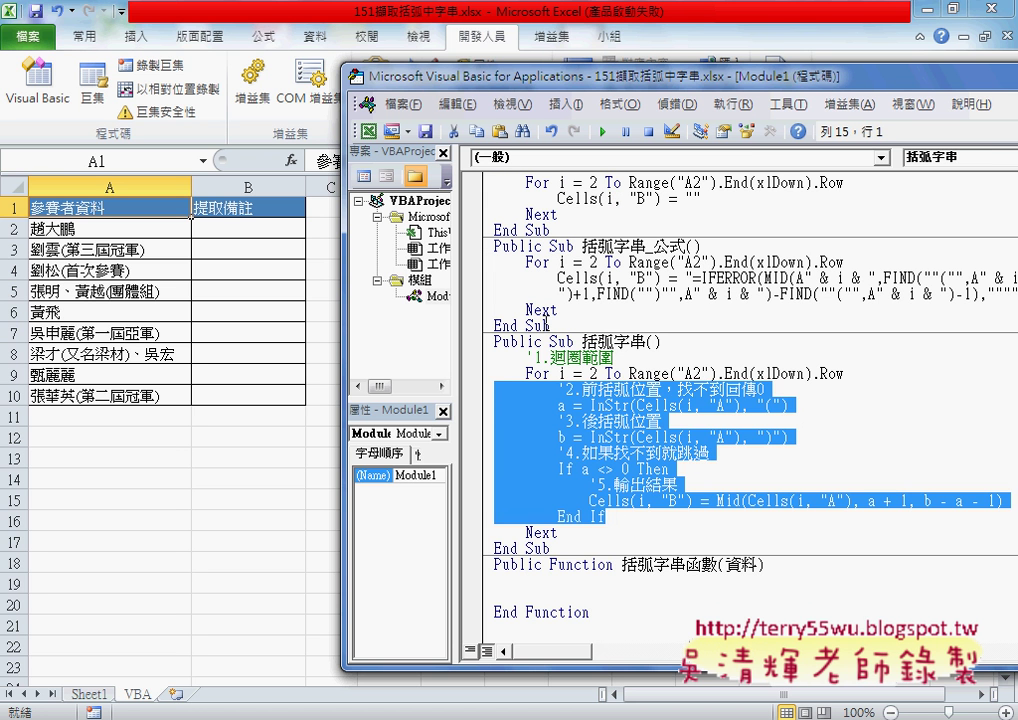
left_click(498, 388, "shift")
right_click(615, 110)
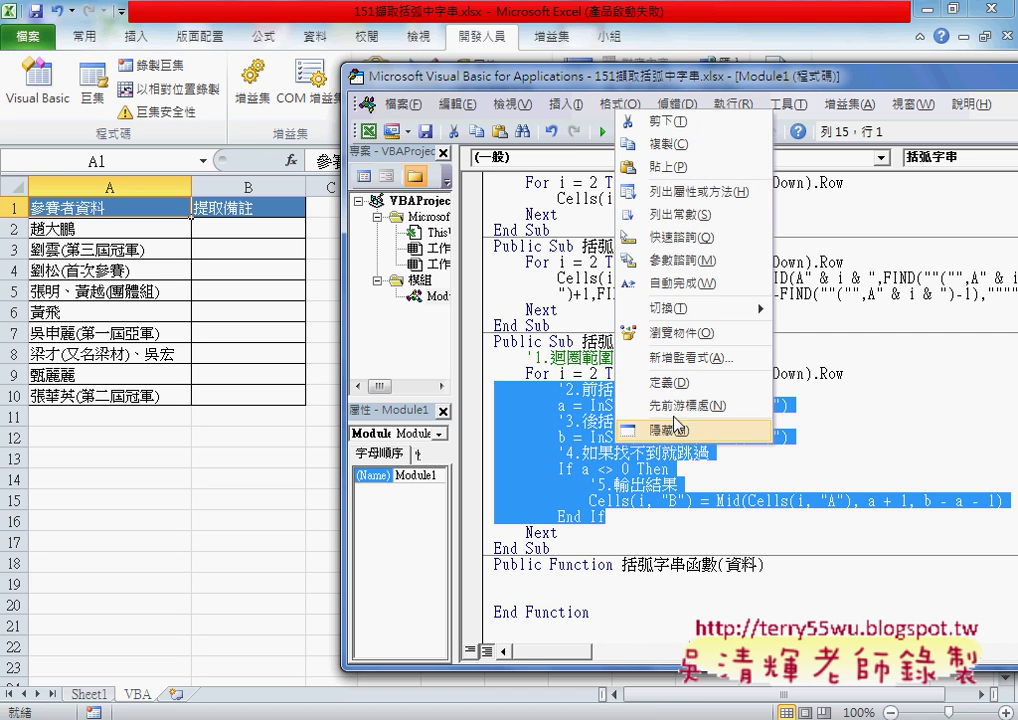
left_click(694, 147)
left_click(519, 582)
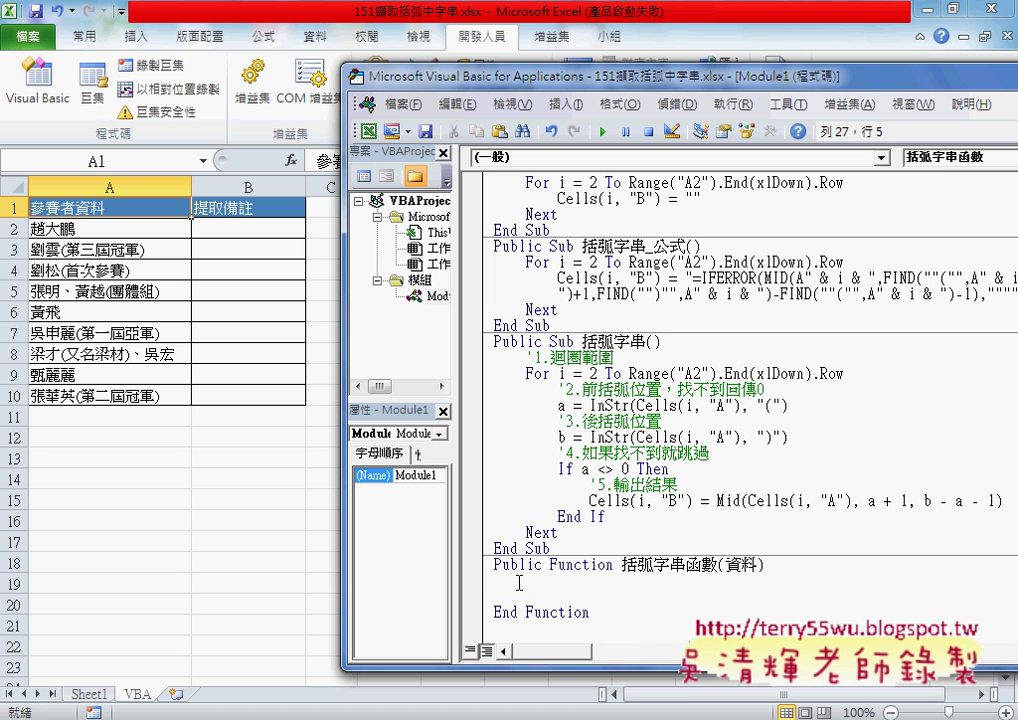
left_click(496, 577)
right_click(496, 577)
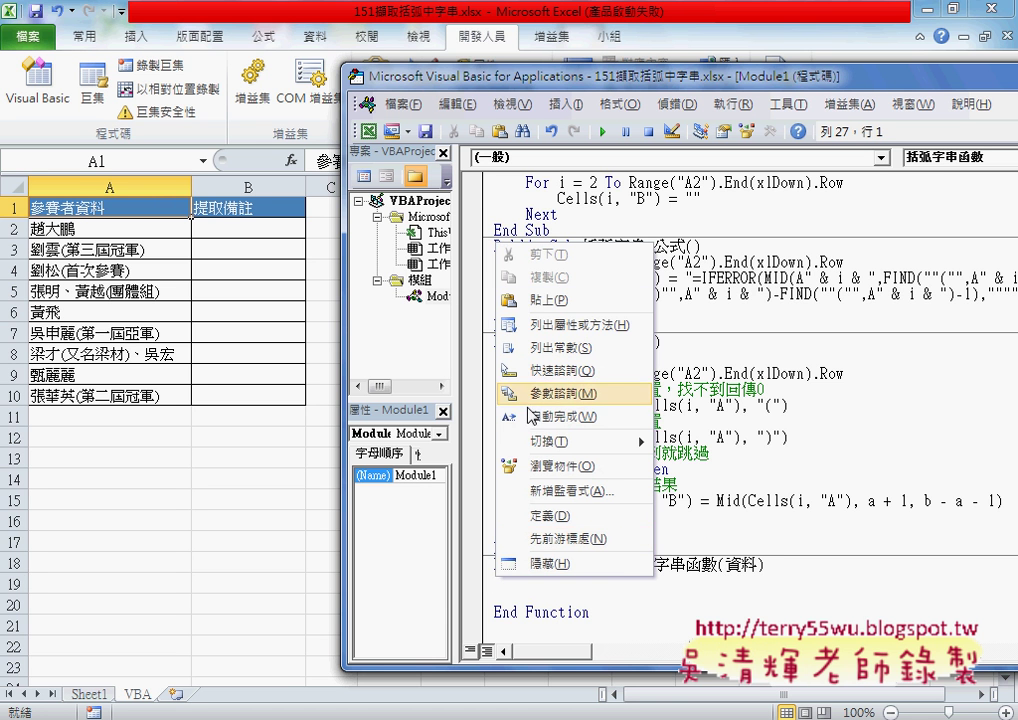
left_click(546, 306)
- Reselect the macro's step 2–End If code and remove the blank line before End Function
scroll(506, 265, "down", 1)
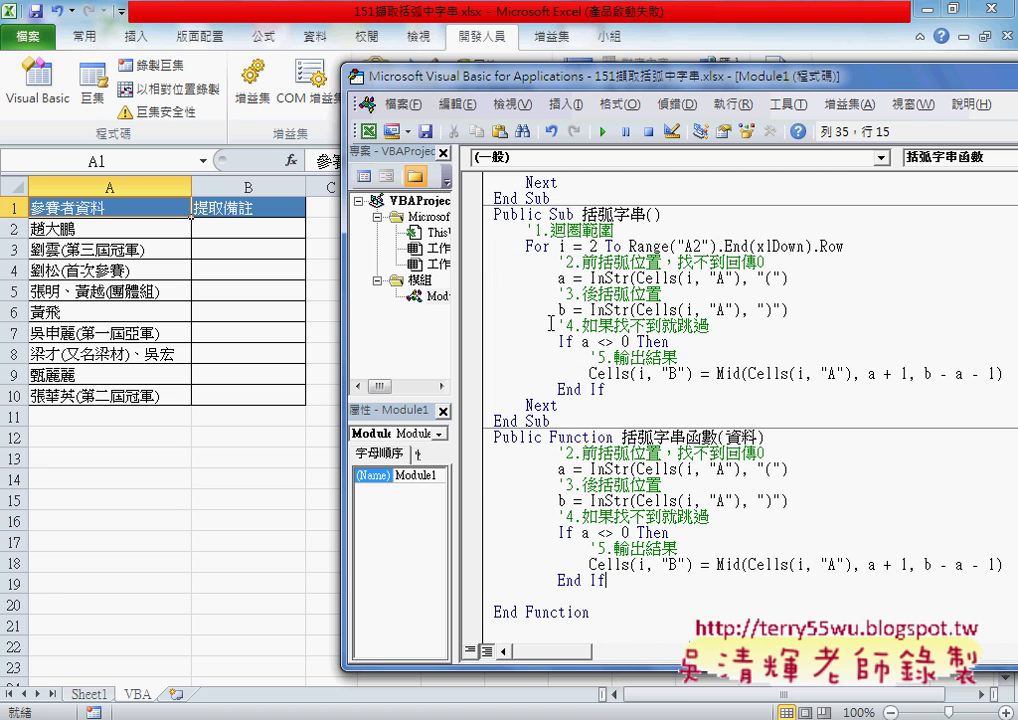
left_click(525, 246)
left_click(553, 405)
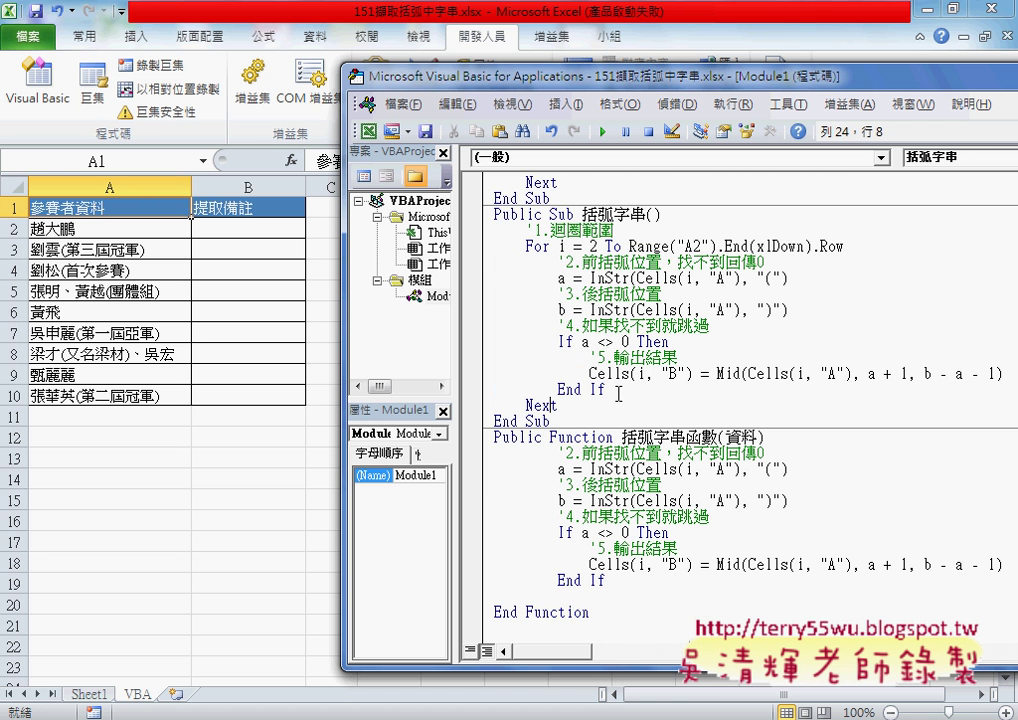
left_click_drag(619, 394, 490, 262)
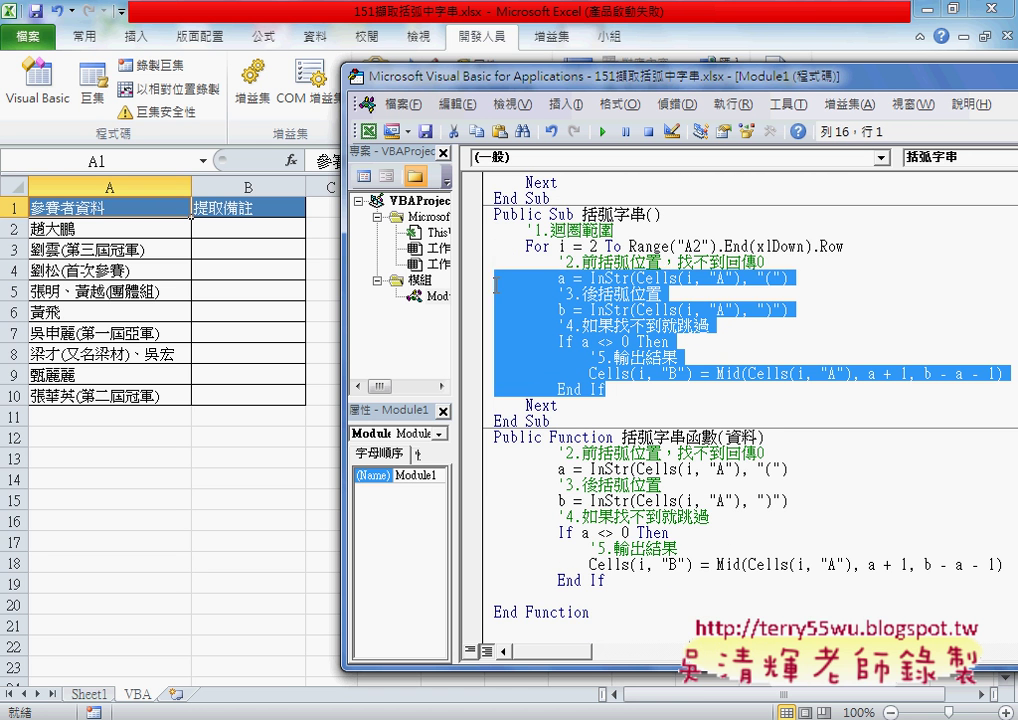
left_click(565, 597)
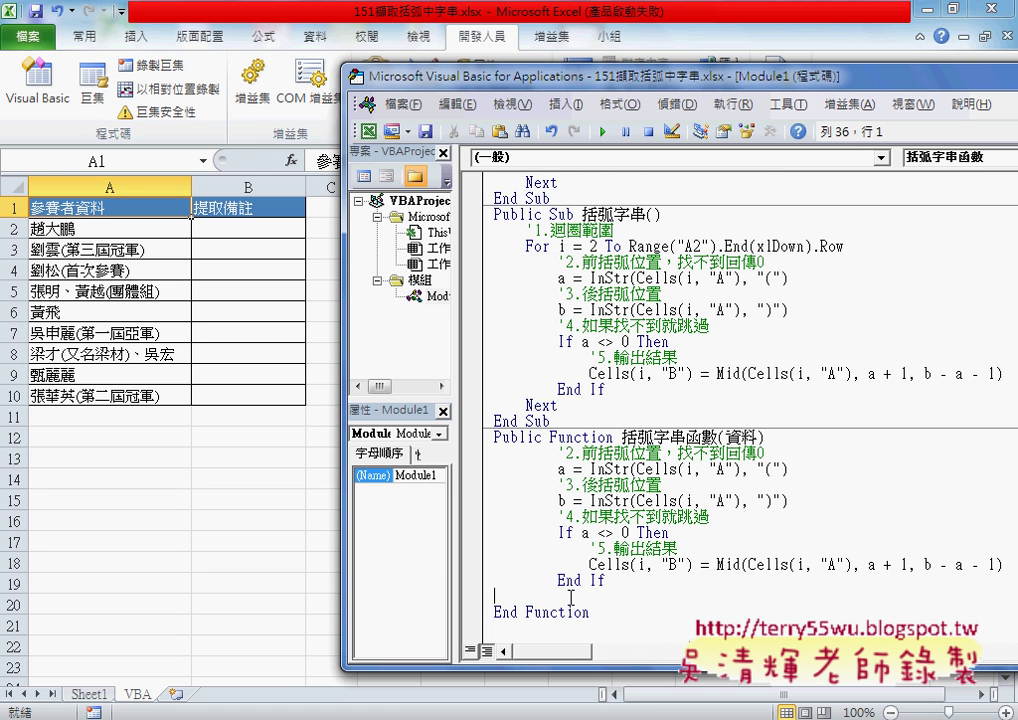
key("BackSpace")
- Adjust the pasted body lines' indentation with Tab and Shift+Tab
left_click_drag(607, 596, 464, 467)
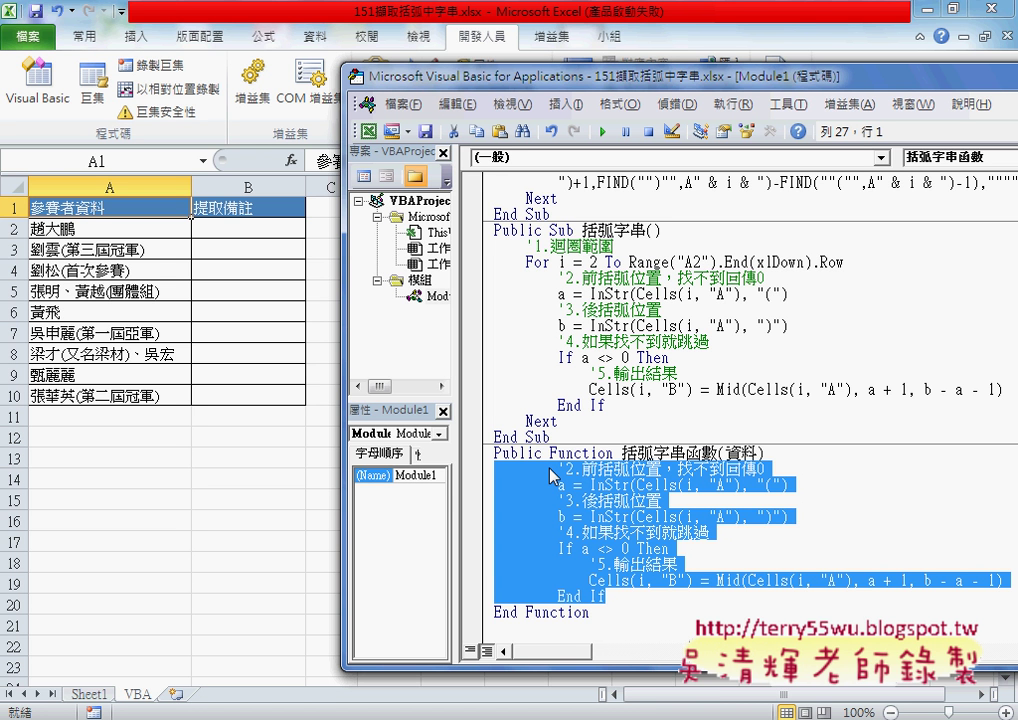
key("shift+Tab")
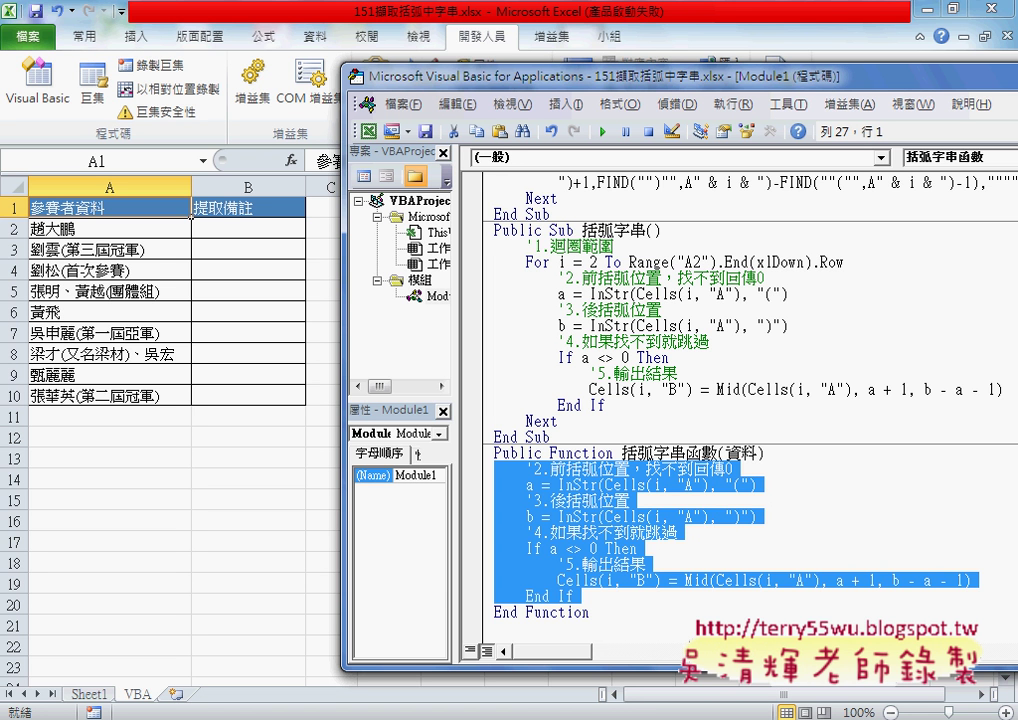
key("Tab")
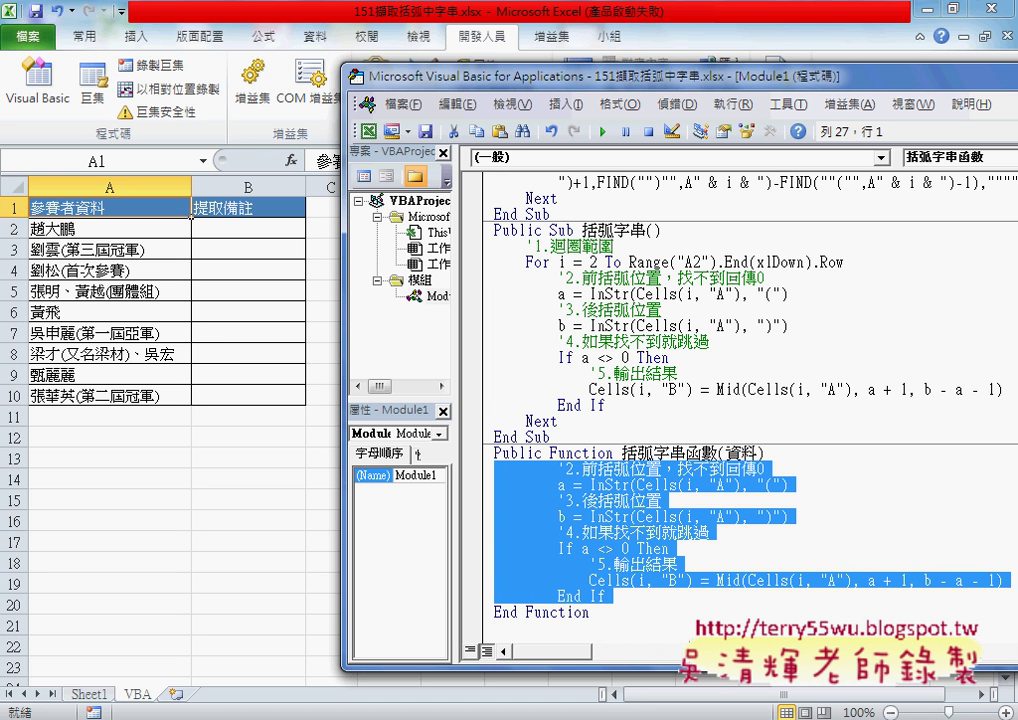
key("shift+Tab")
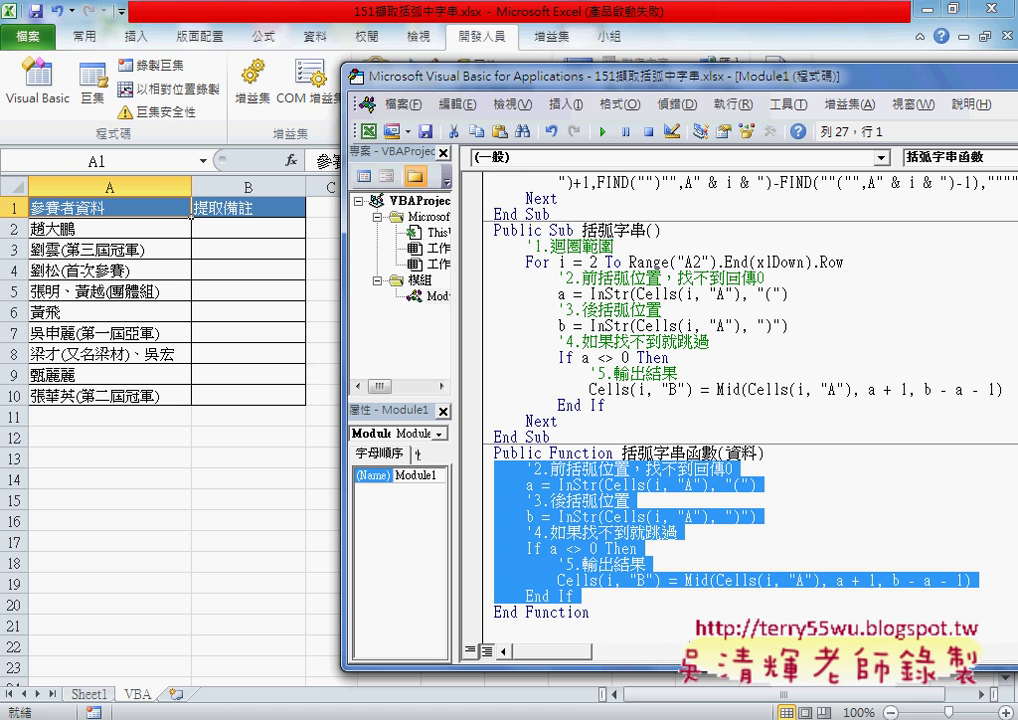
- Show the Edit toolbar and use its Indent and Outdent buttons on the body lines
right_click(526, 132)
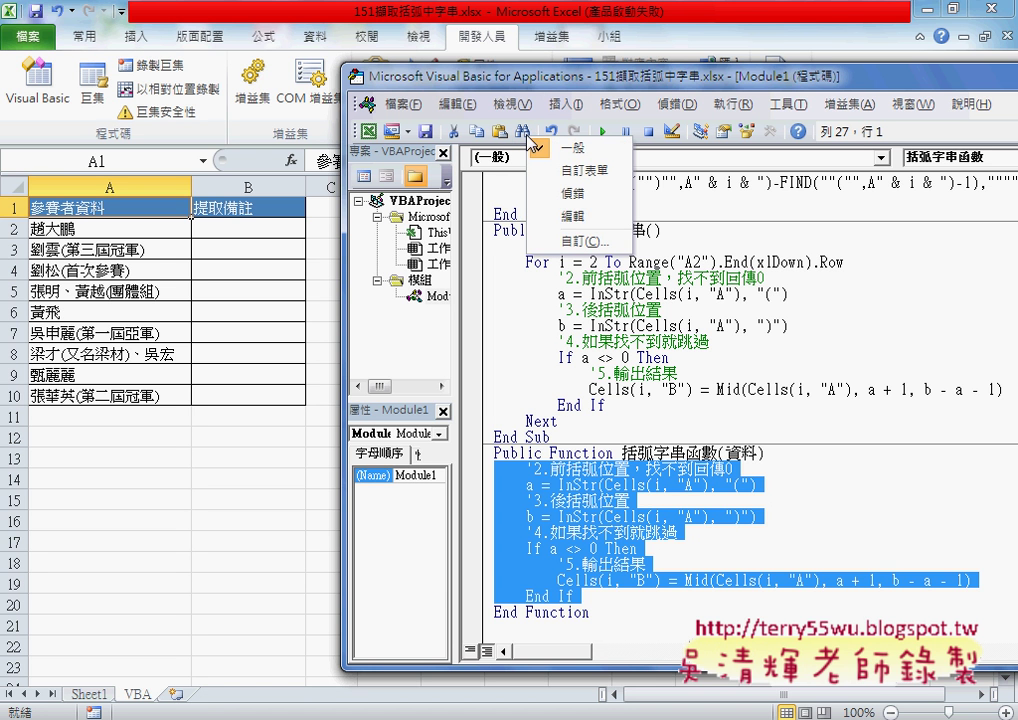
left_click(566, 218)
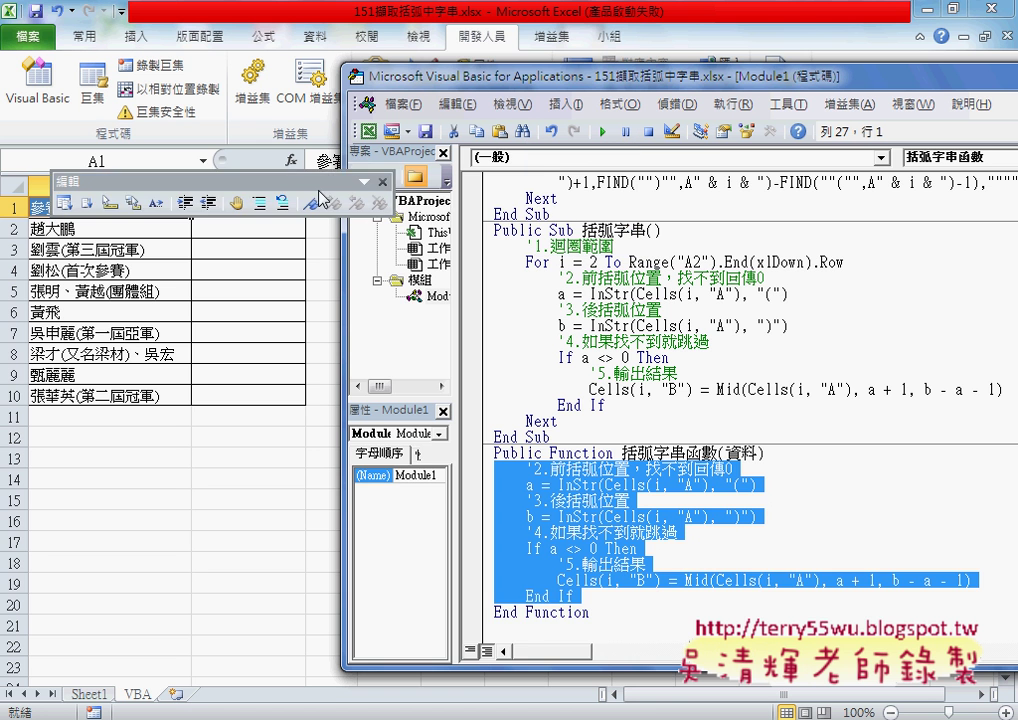
left_click(489, 160)
left_click(511, 160)
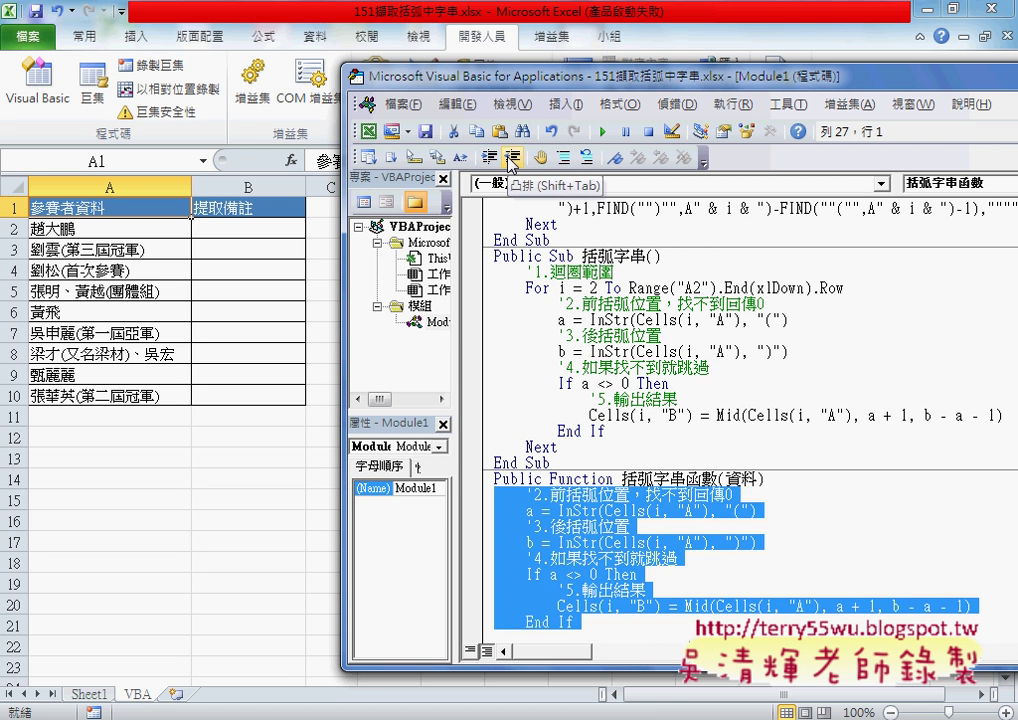
right_click(521, 142)
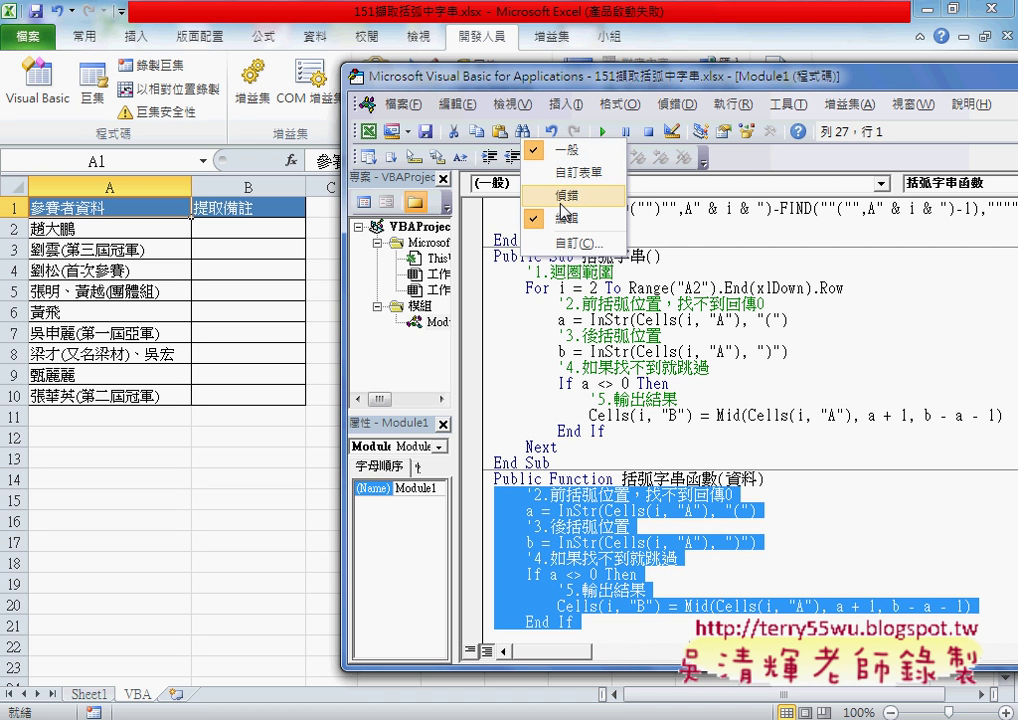
left_click(770, 166)
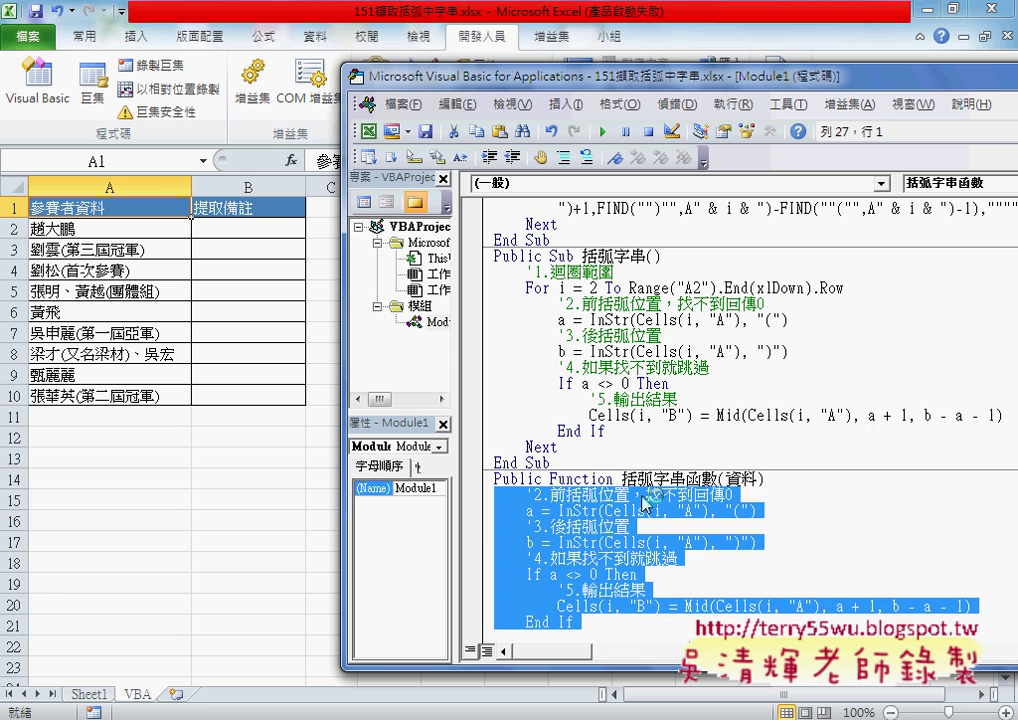
scroll(648, 520, "down", 1)
left_click(648, 520)
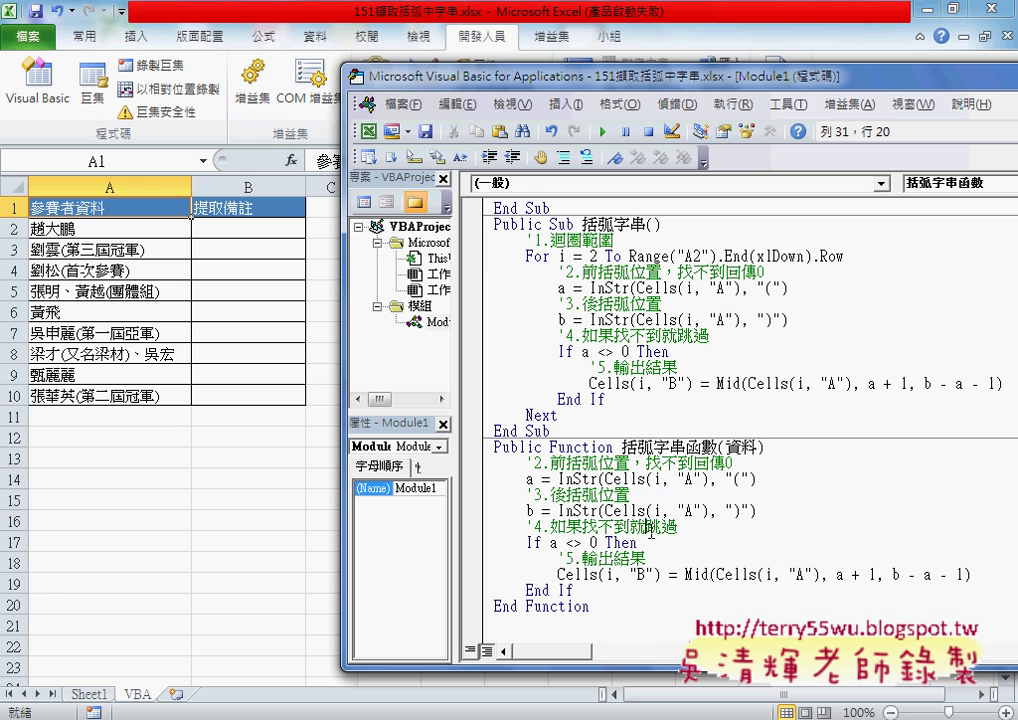
- Copy the parameter 資料 and paste it over Cells(i, "A") in the first InStr
double_click(746, 447)
key("ctrl+c")
right_click(750, 455)
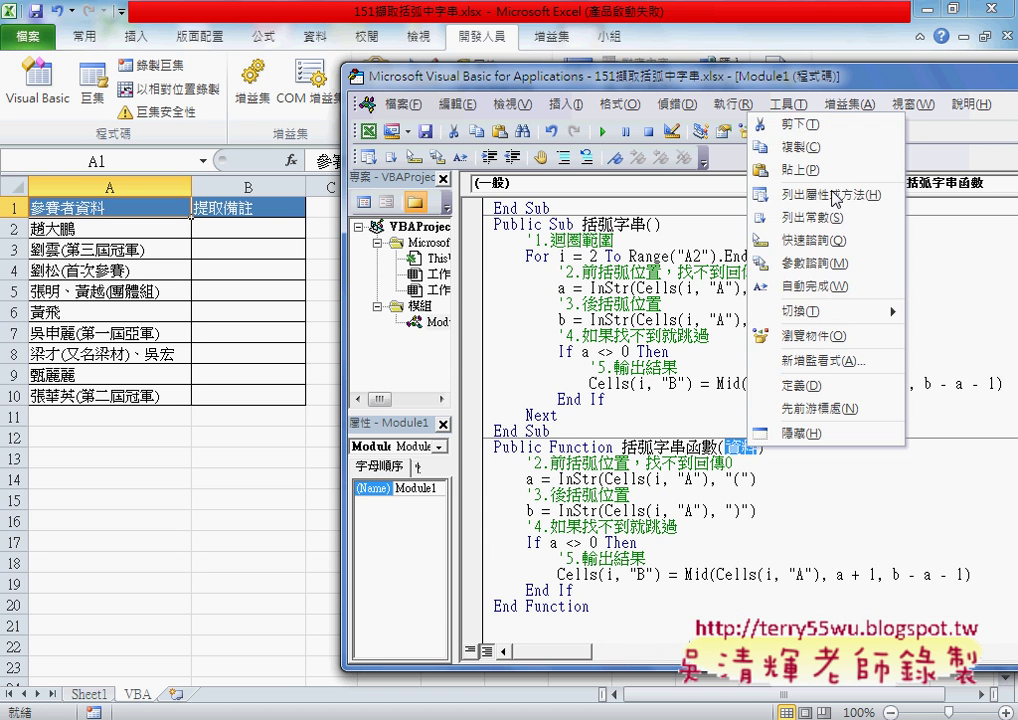
left_click(829, 152)
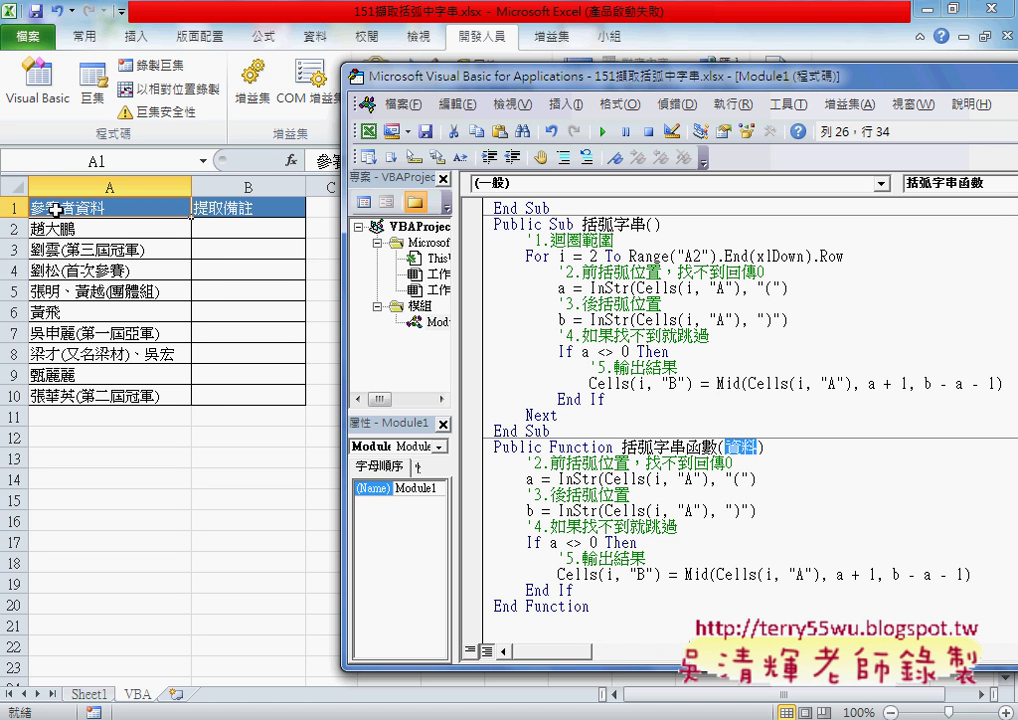
left_click_drag(707, 481, 606, 481)
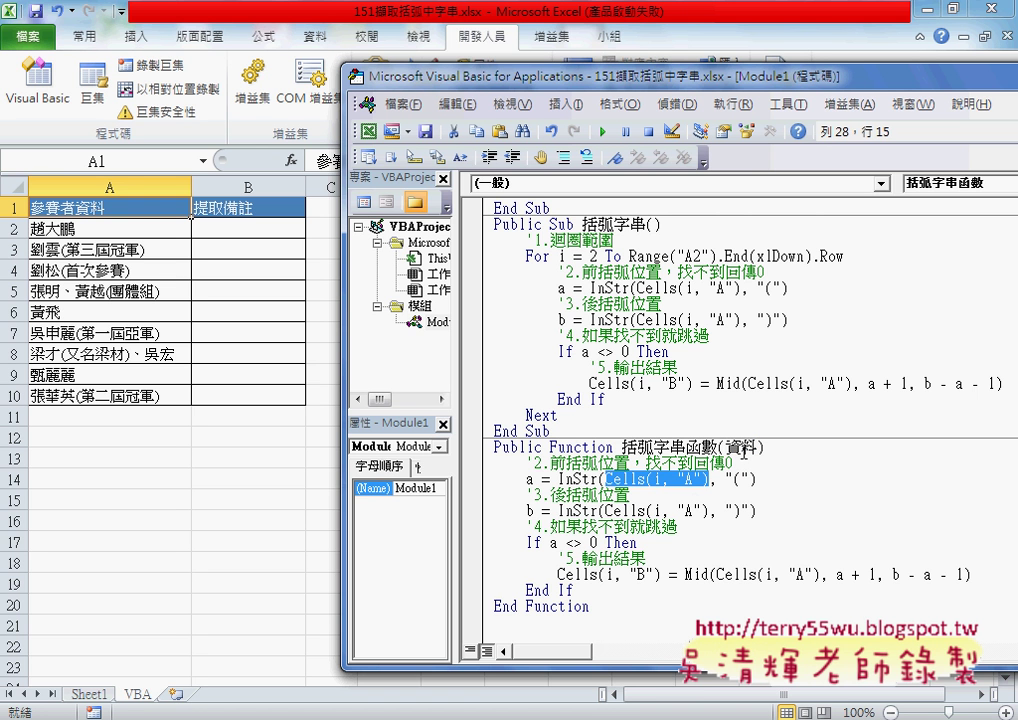
right_click(665, 483)
left_click(730, 201)
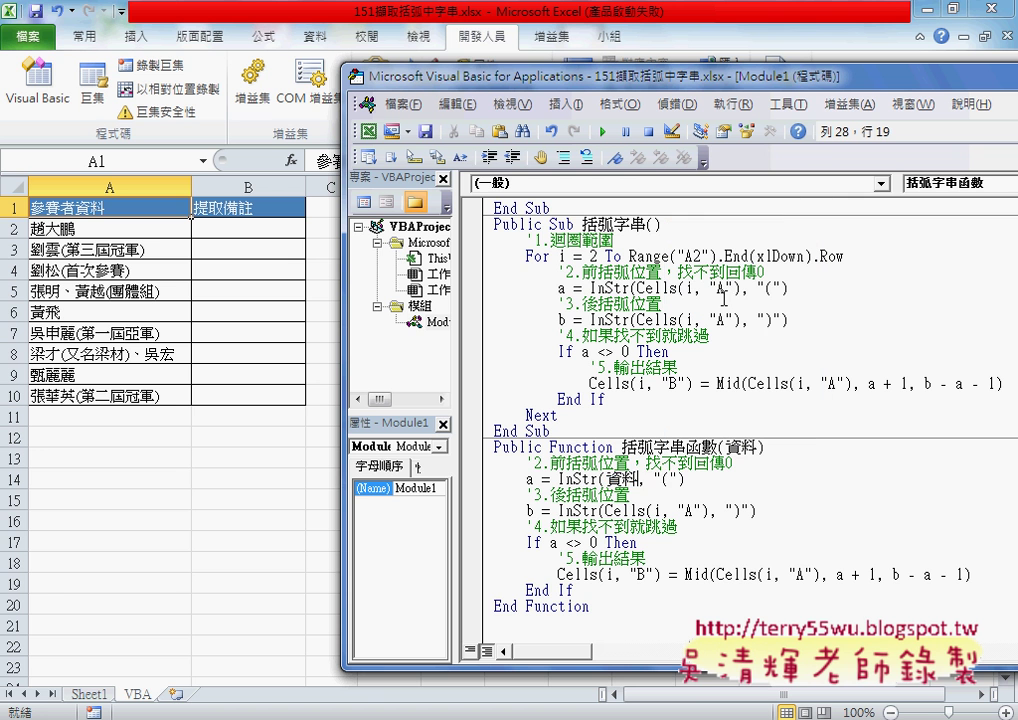
left_click_drag(682, 479, 655, 479)
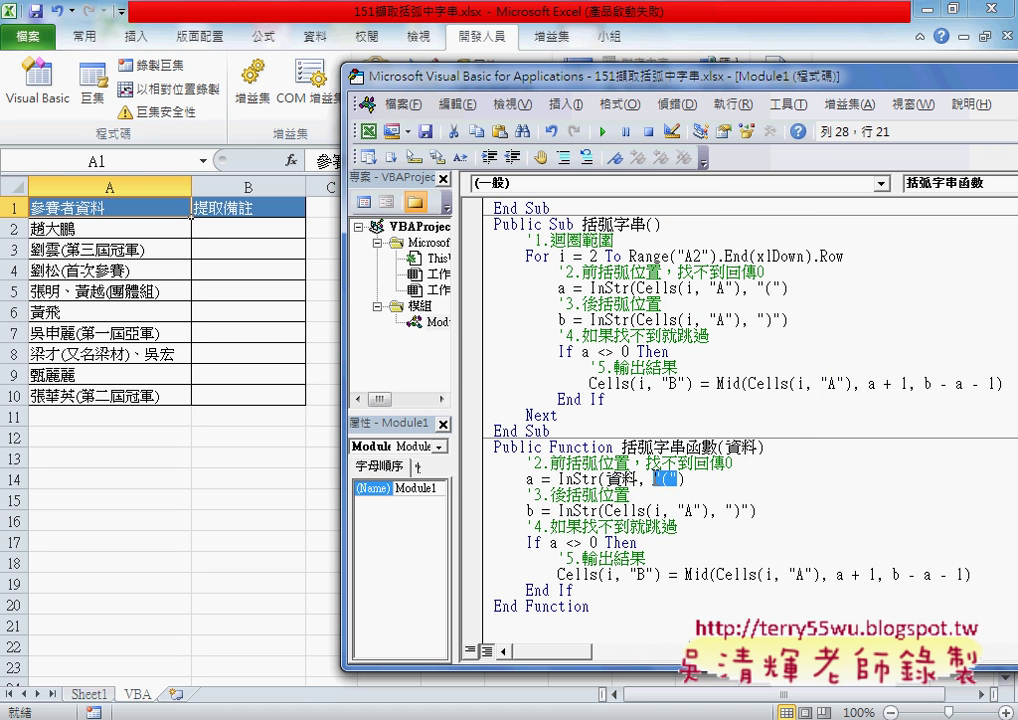
- Replace Cells(i, "A") with 資料 in the second InStr and the Mid call
left_click_drag(708, 511, 607, 511)
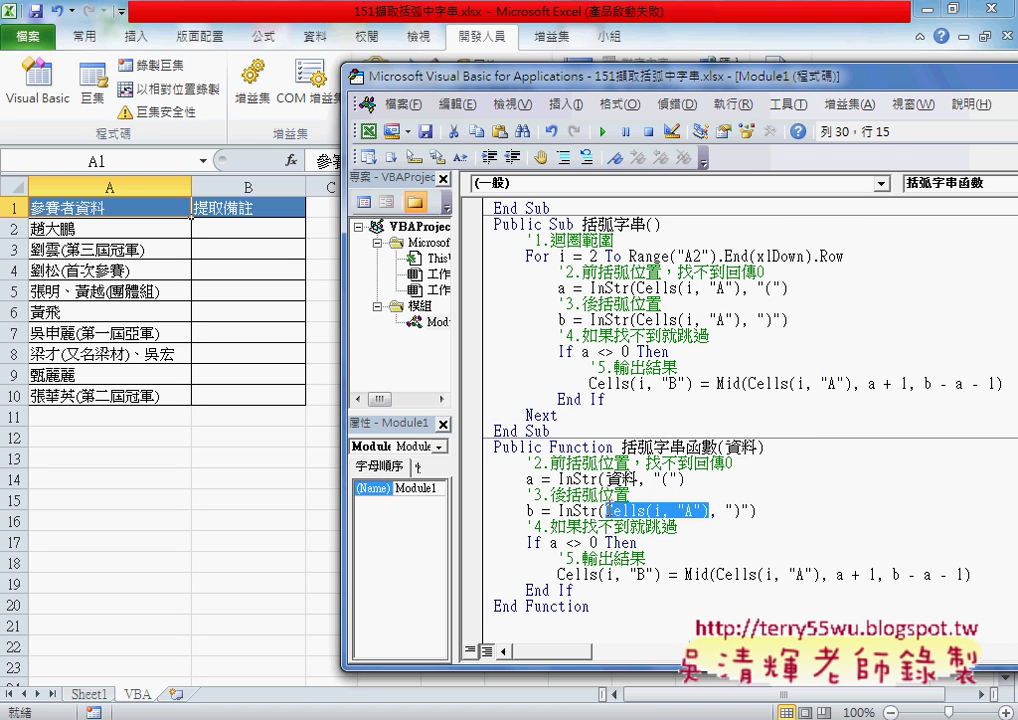
right_click(750, 511)
left_click(815, 230)
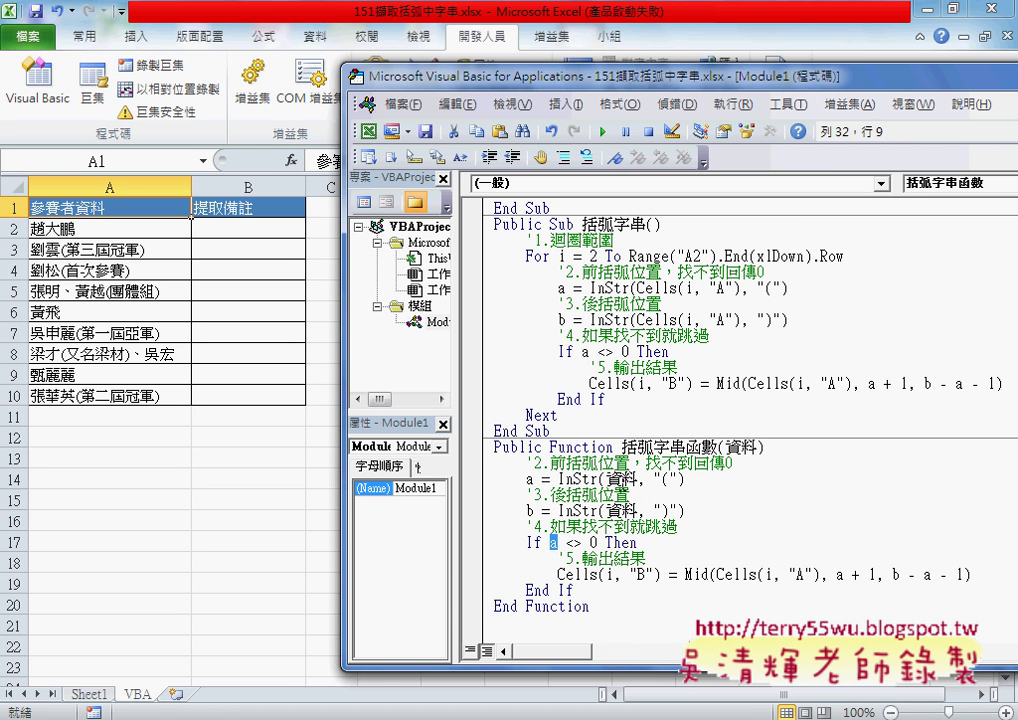
left_click(530, 479)
left_click(530, 479)
left_click_drag(718, 574, 822, 574)
right_click(777, 574)
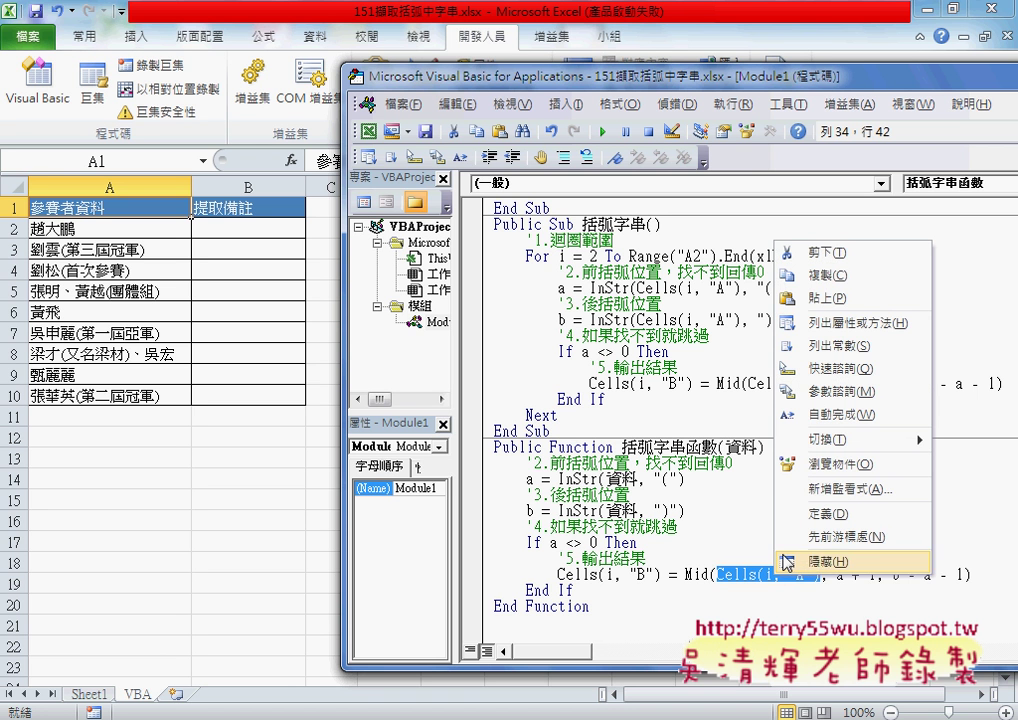
left_click(836, 298)
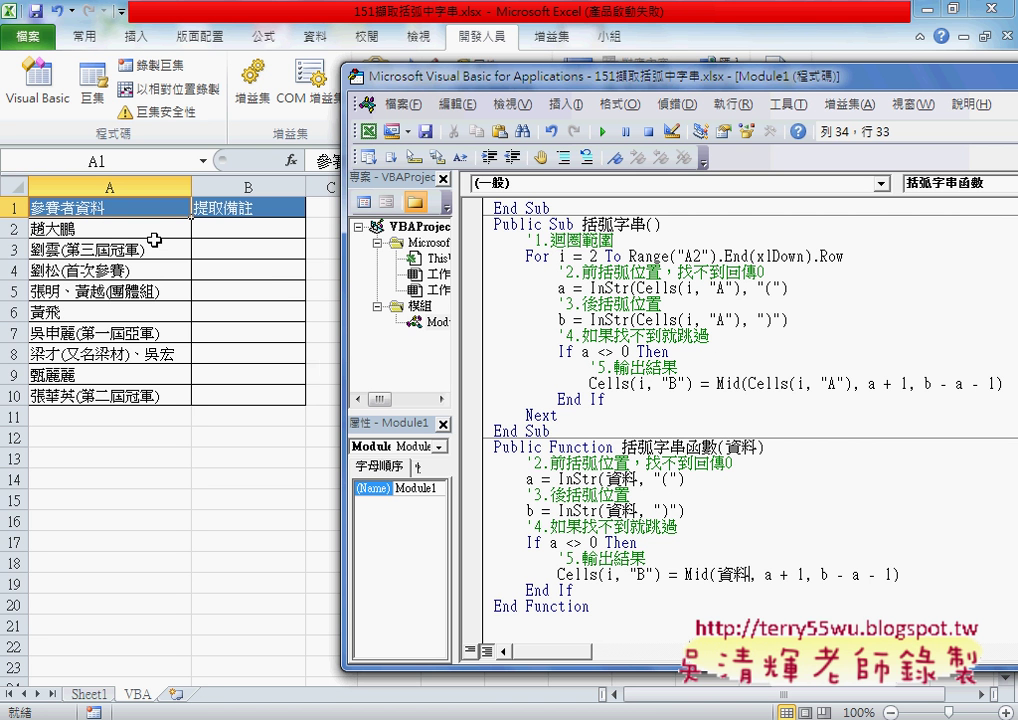
key("shift+Left")
key("shift+Left")
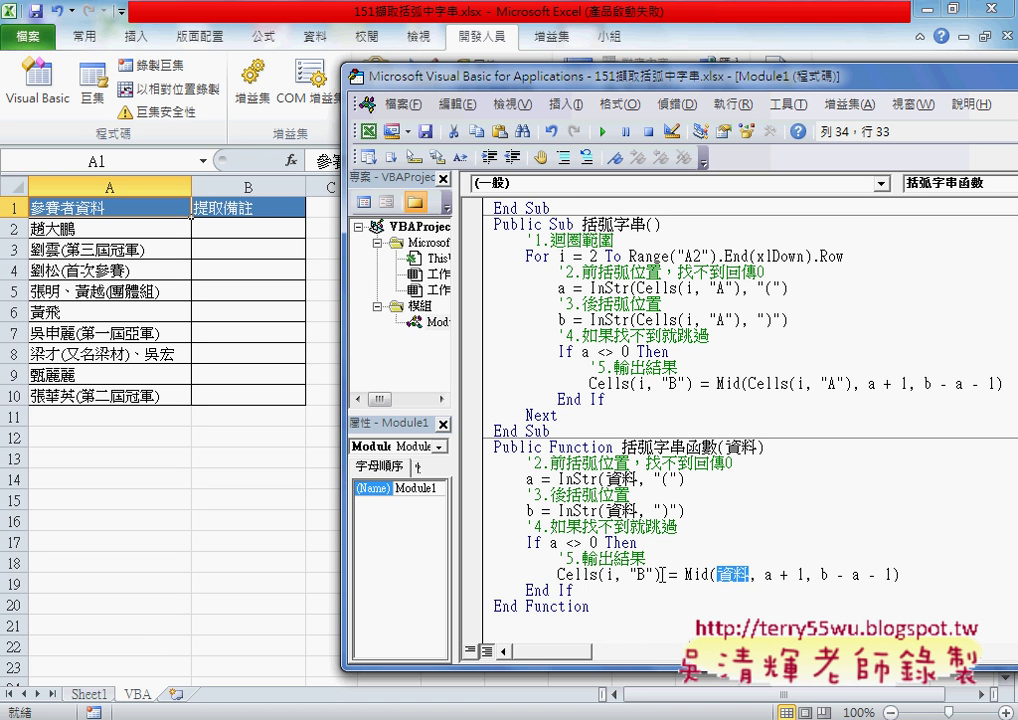
left_click_drag(660, 575, 559, 575)
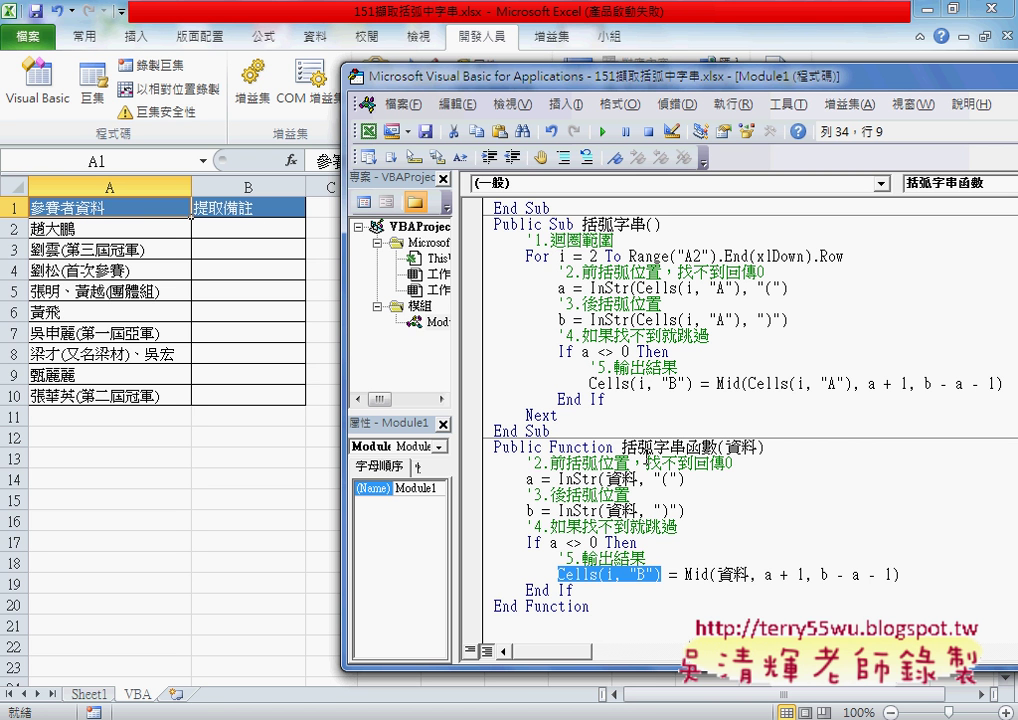
- Annotate the code to show the function name's result feeds cell B2
mouse_move(688, 580)
left_mouse_down()
mouse_move(768, 580)
mouse_move(665, 562)
left_mouse_up()
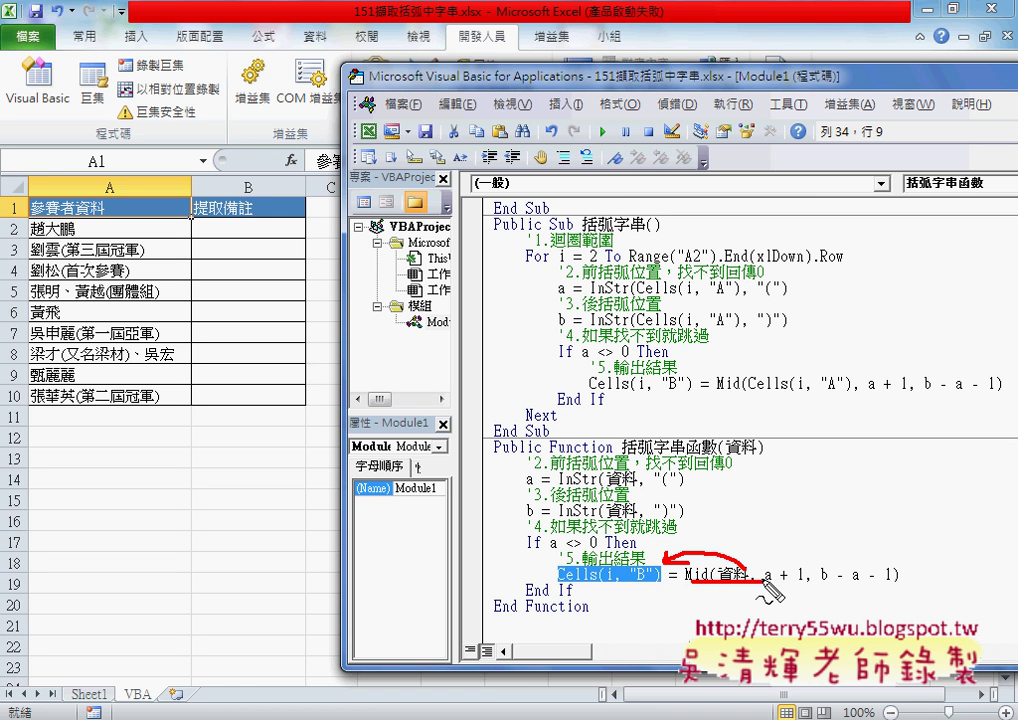
left_click_drag(622, 459, 716, 458)
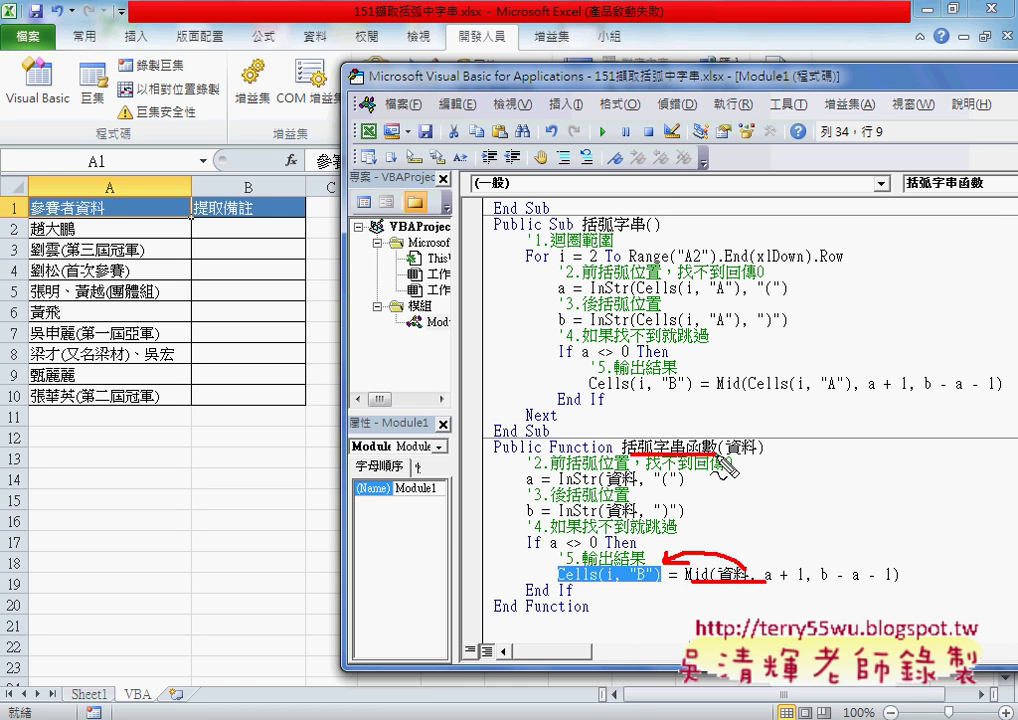
mouse_move(625, 447)
left_mouse_down()
mouse_move(301, 236)
mouse_move(250, 222)
left_mouse_up()
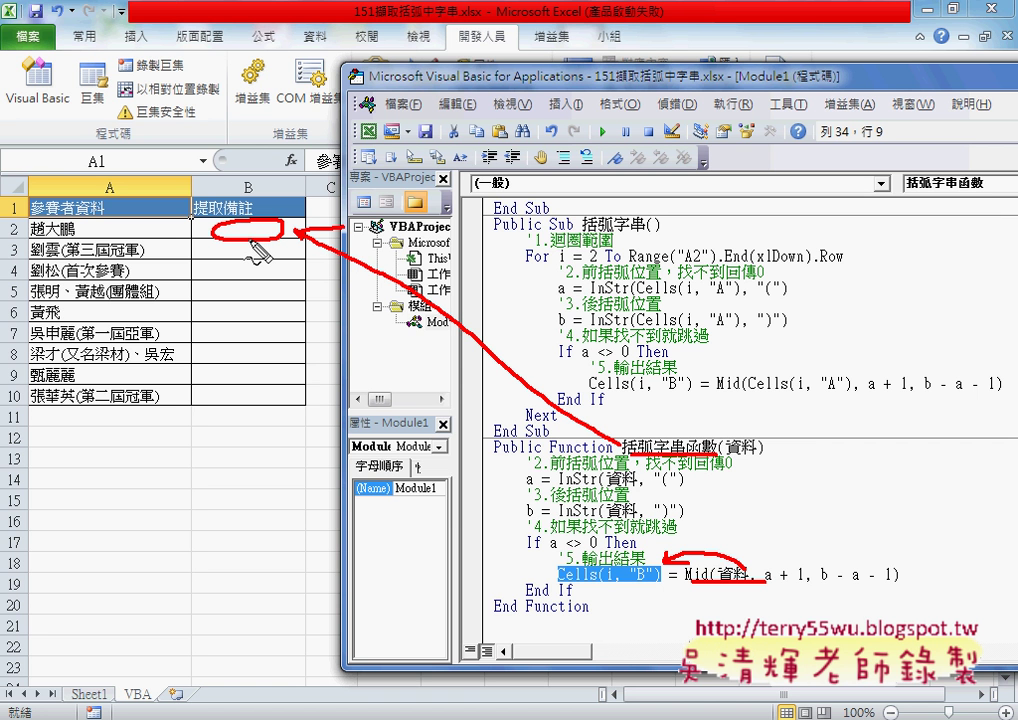
key("Escape")
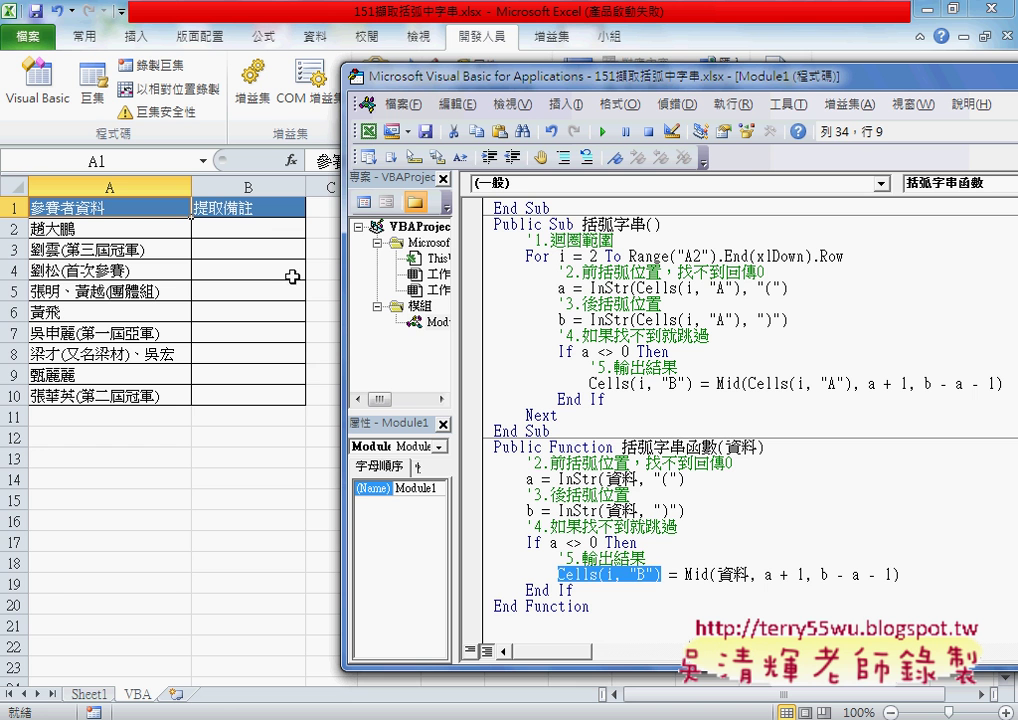
- Paste 括弧字串函數 over Cells(i, "B") so the function returns the Mid result
left_click_drag(622, 447, 716, 447)
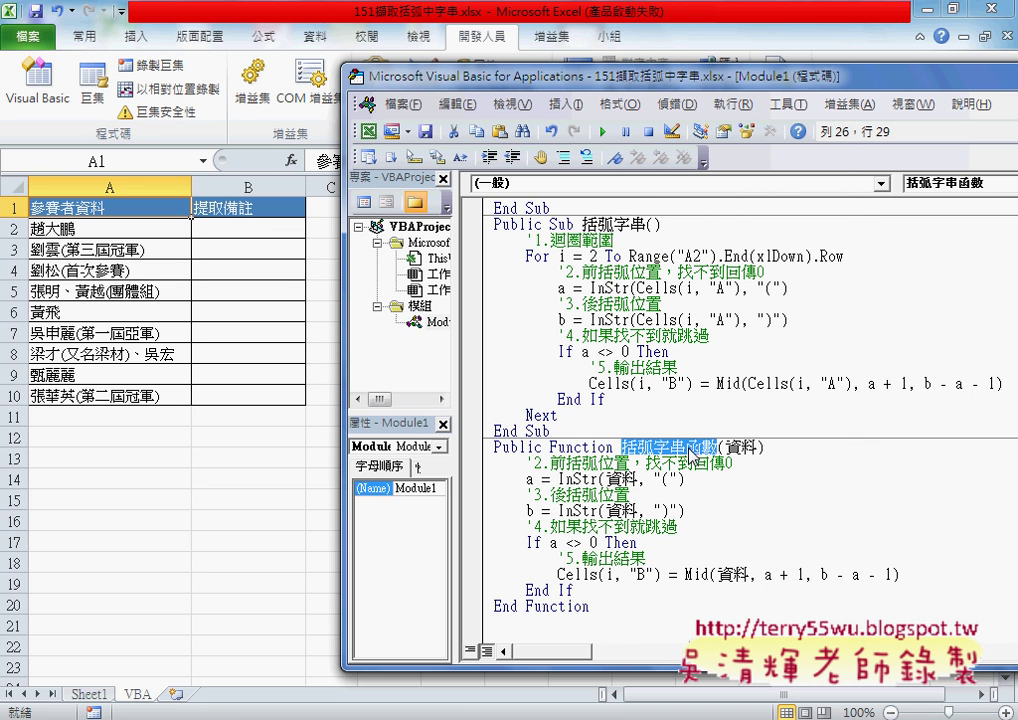
right_click(689, 446)
left_click(749, 155)
left_click_drag(660, 574, 557, 574)
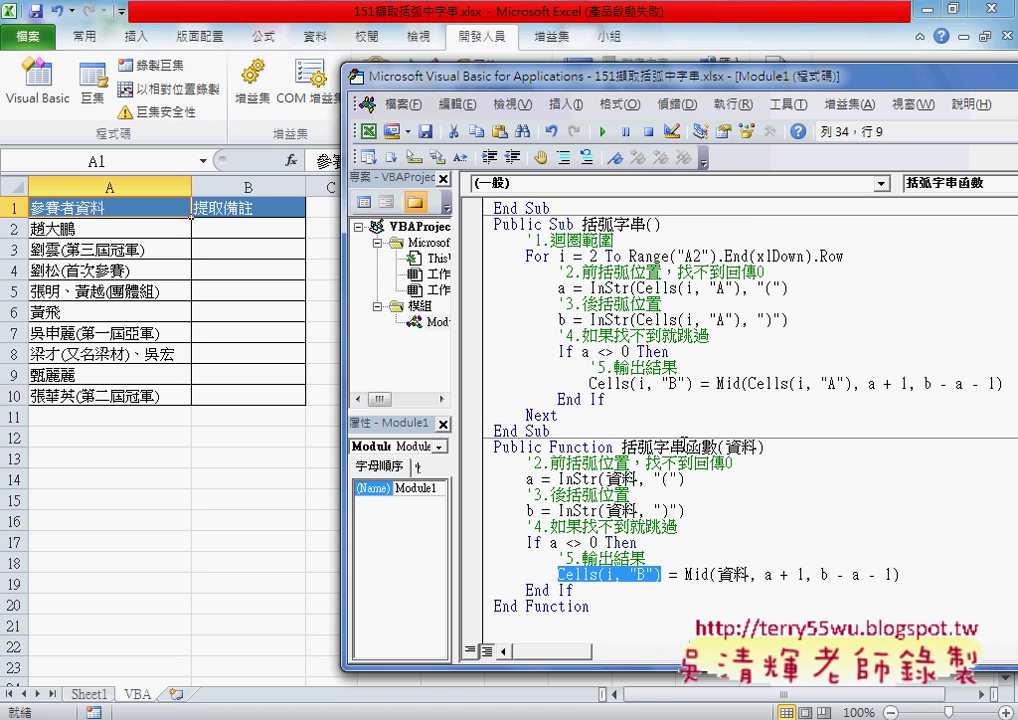
right_click(722, 565)
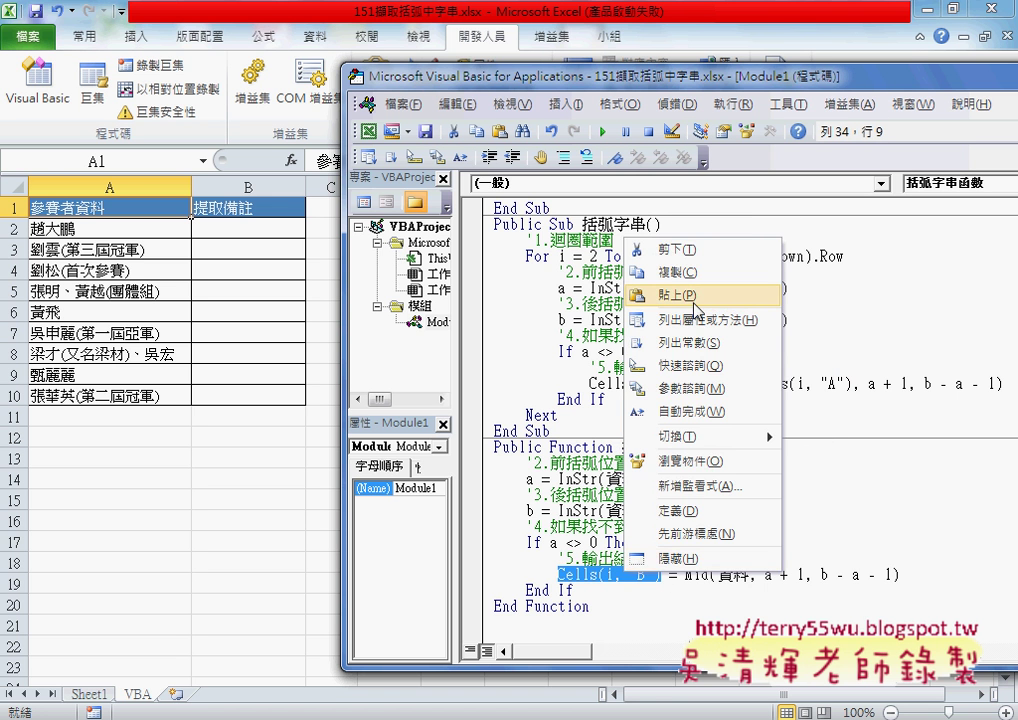
left_click(772, 291)
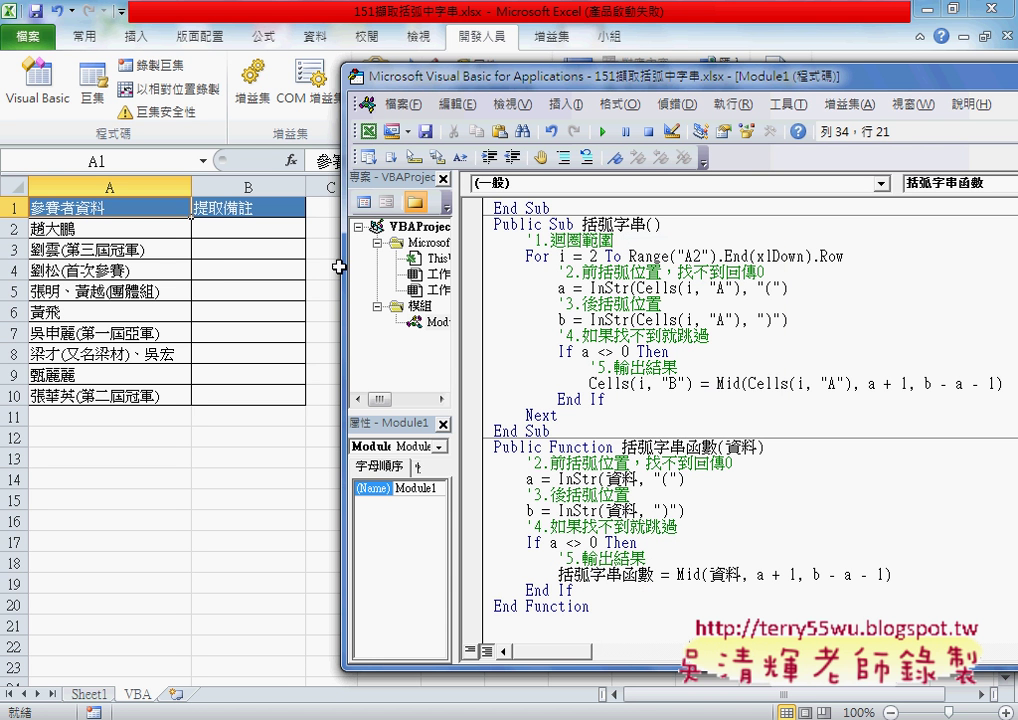
left_click(641, 592)
- Enter =括弧字串函數(A2) in B2 through the function list, with 資料 set to A2
left_click(248, 231)
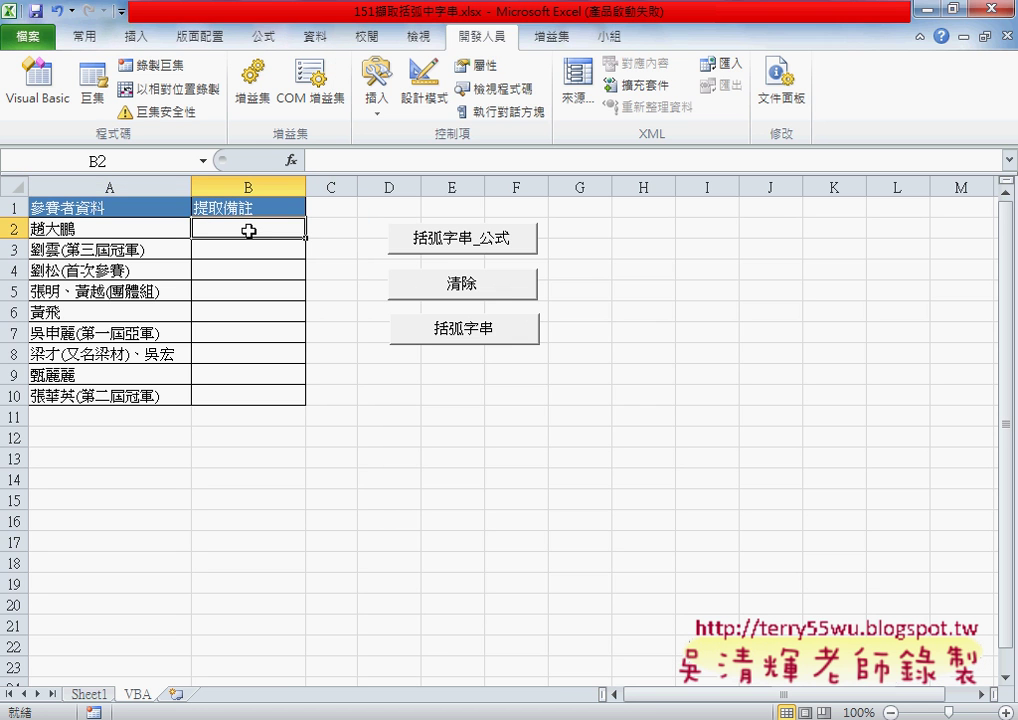
key("shift+F3")
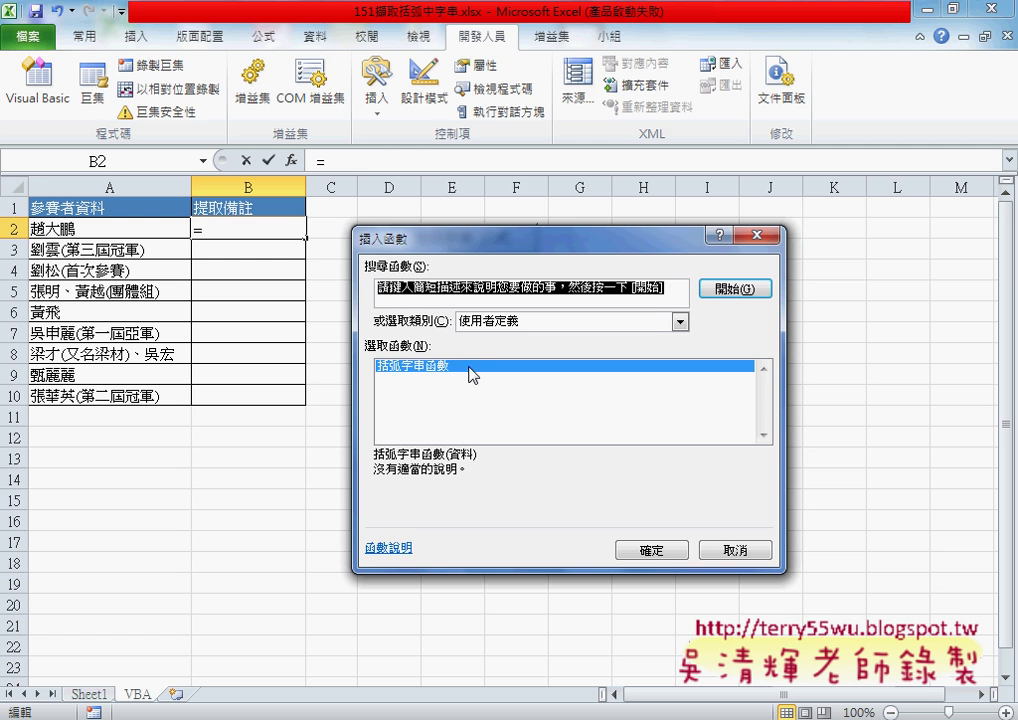
left_click(668, 552)
left_click(116, 234)
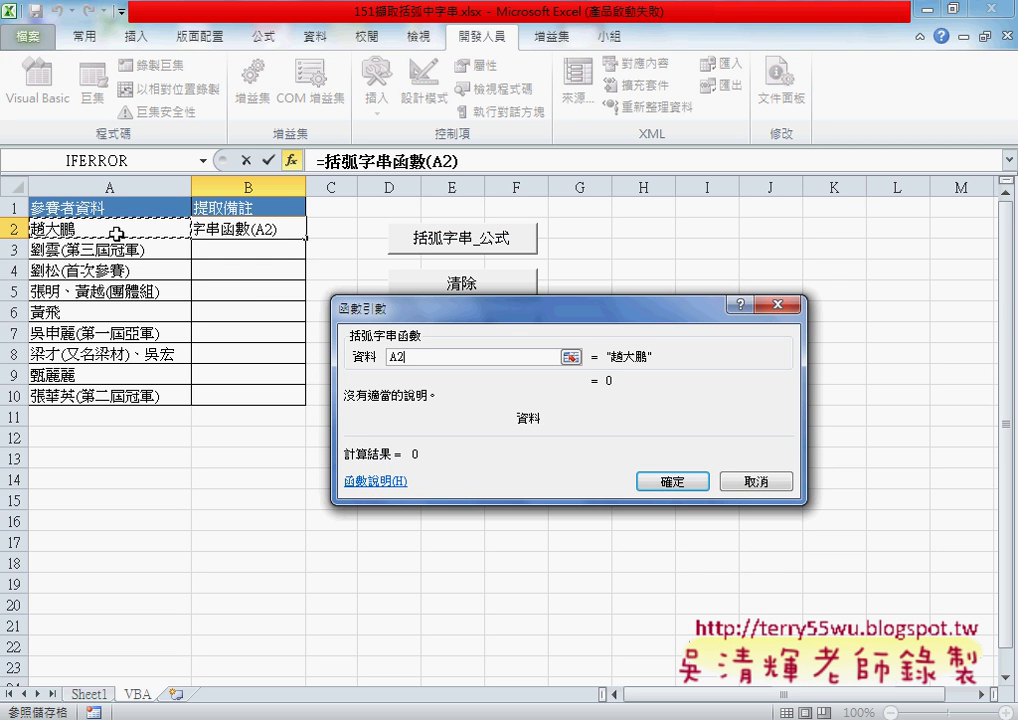
left_click(648, 479)
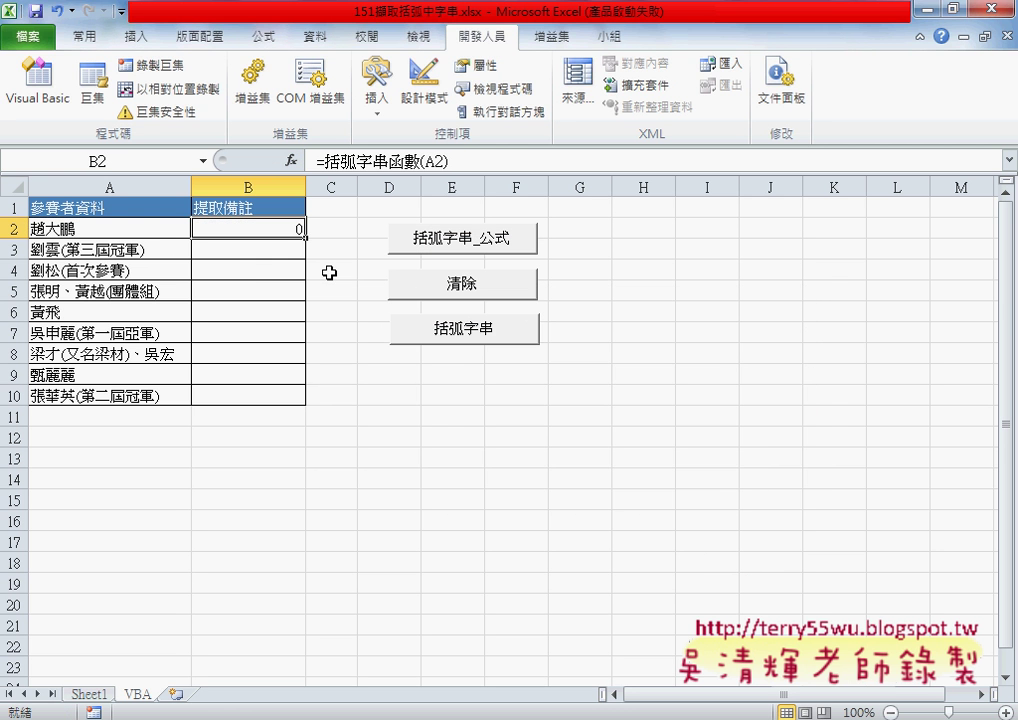
- Fill the B2 formula down to B10, note the 0 results in B2, B6 and B9, and open the VBA editor
left_click_drag(305, 237, 300, 398)
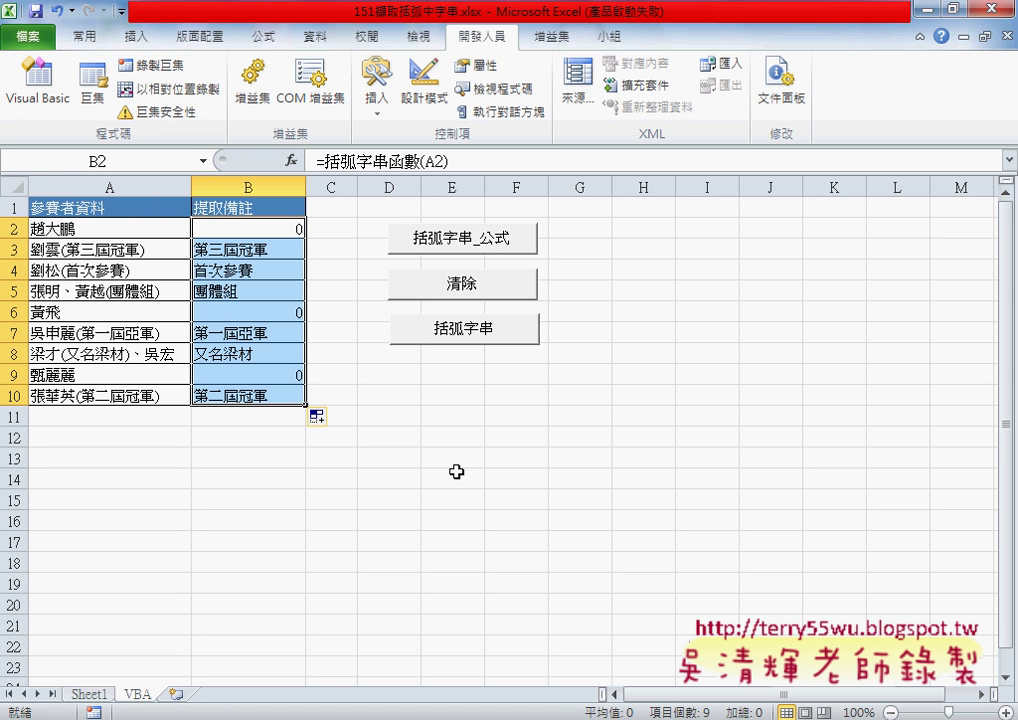
left_click_drag(287, 236, 301, 236)
left_click_drag(293, 324, 305, 323)
left_click_drag(291, 382, 303, 384)
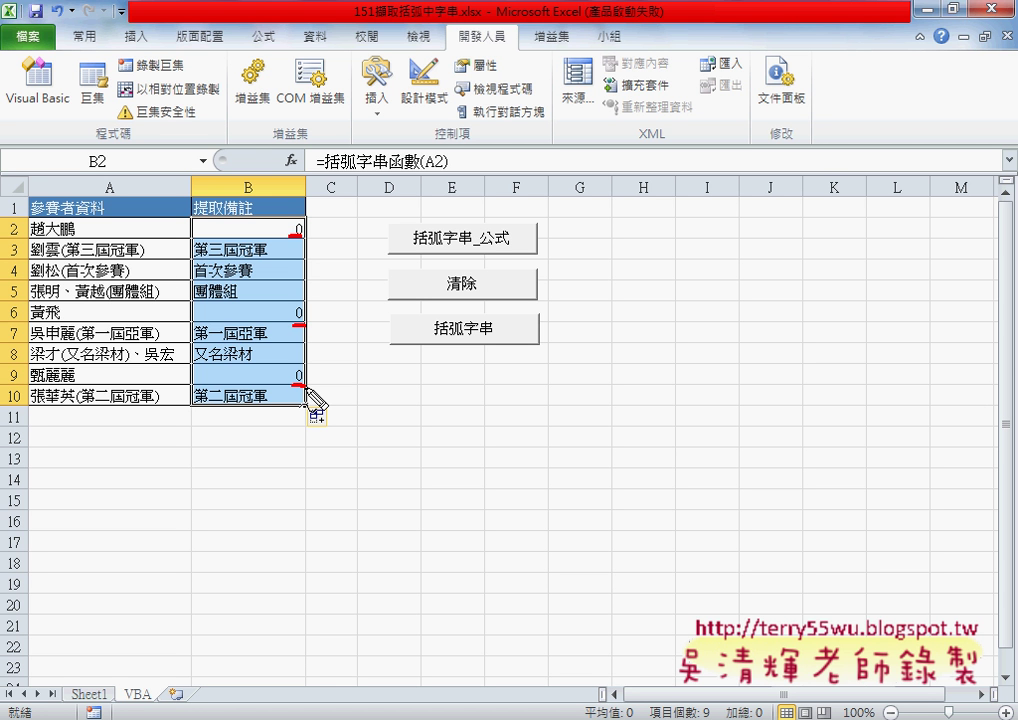
key("Escape")
key("alt+F11")
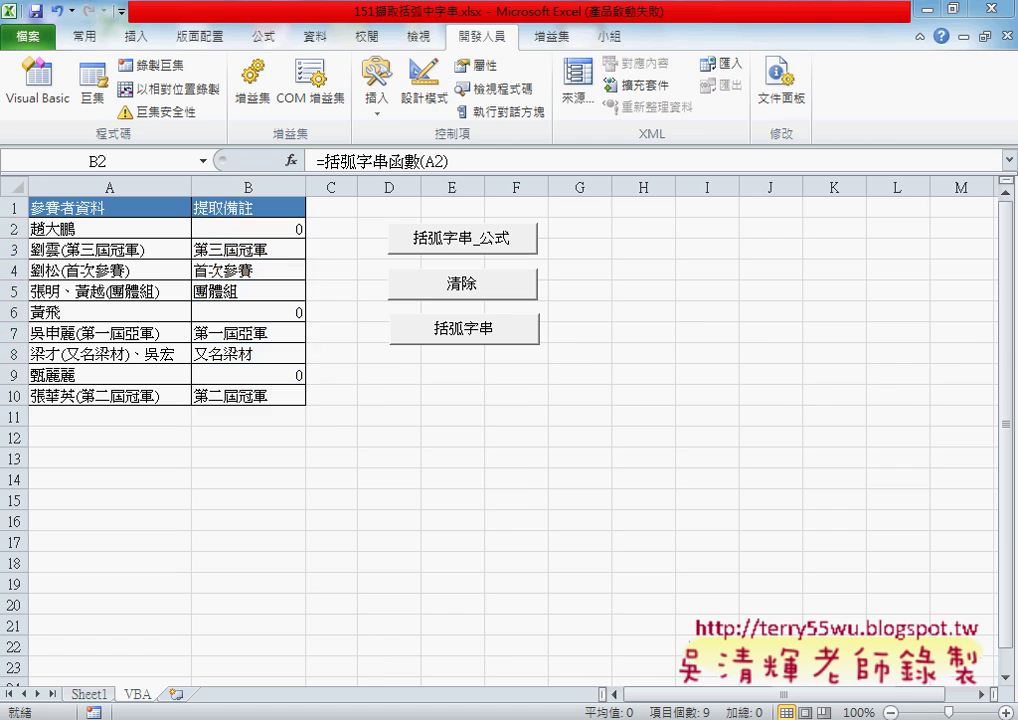
- Add an Else line after the Mid assignment, outdented to the If level
left_click_drag(533, 543, 627, 544)
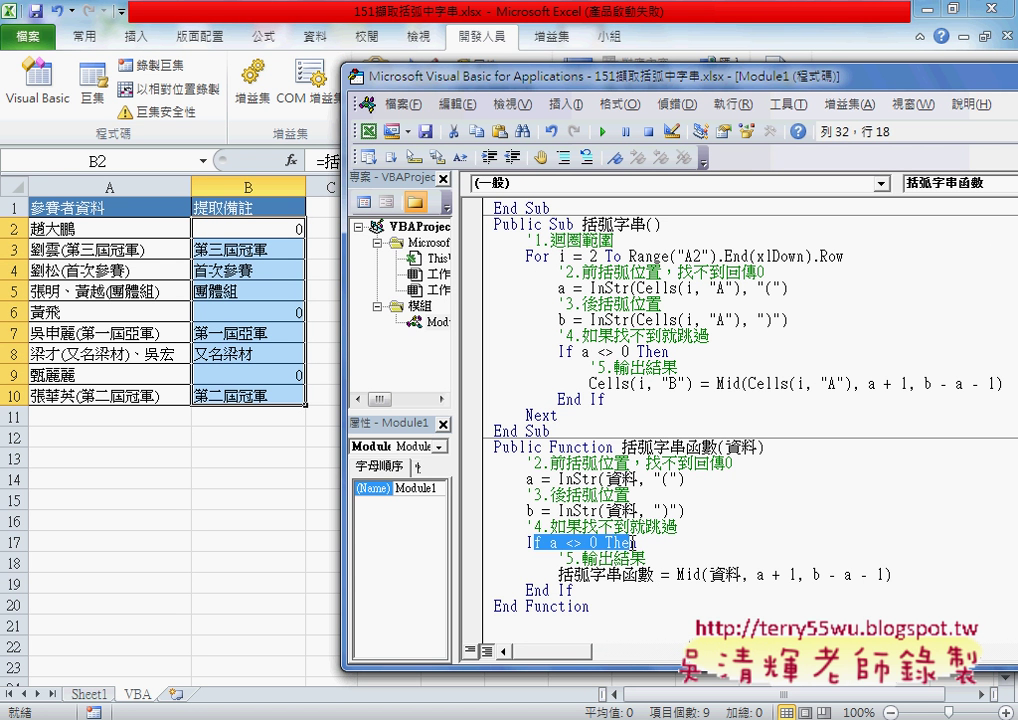
key("Down")
key("Down")
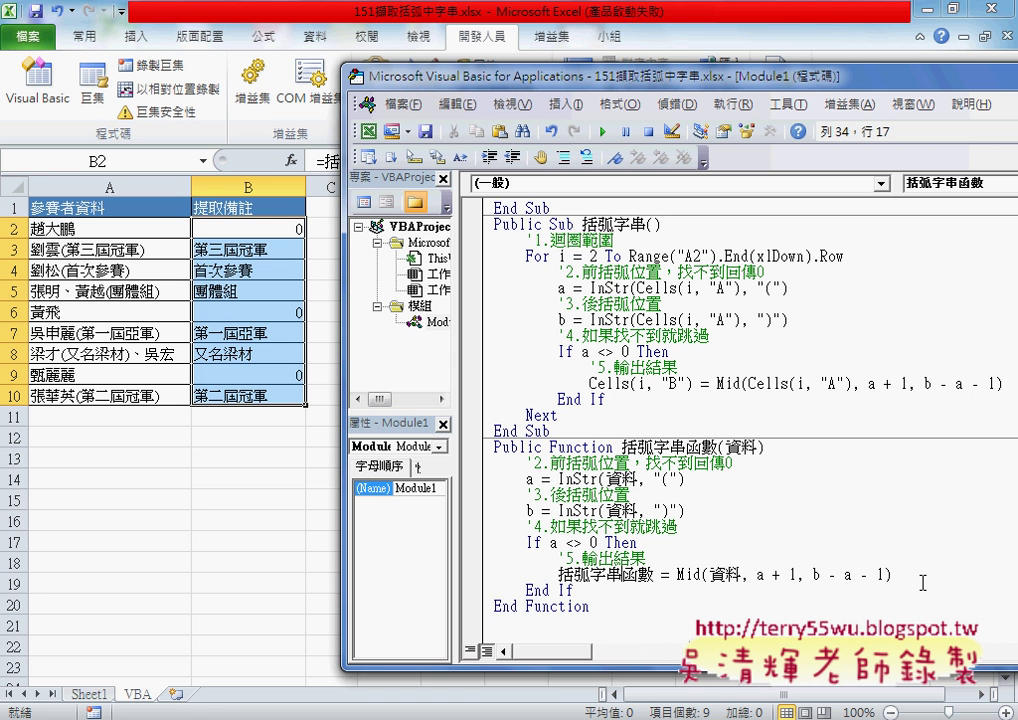
left_click(922, 580)
key("Return")
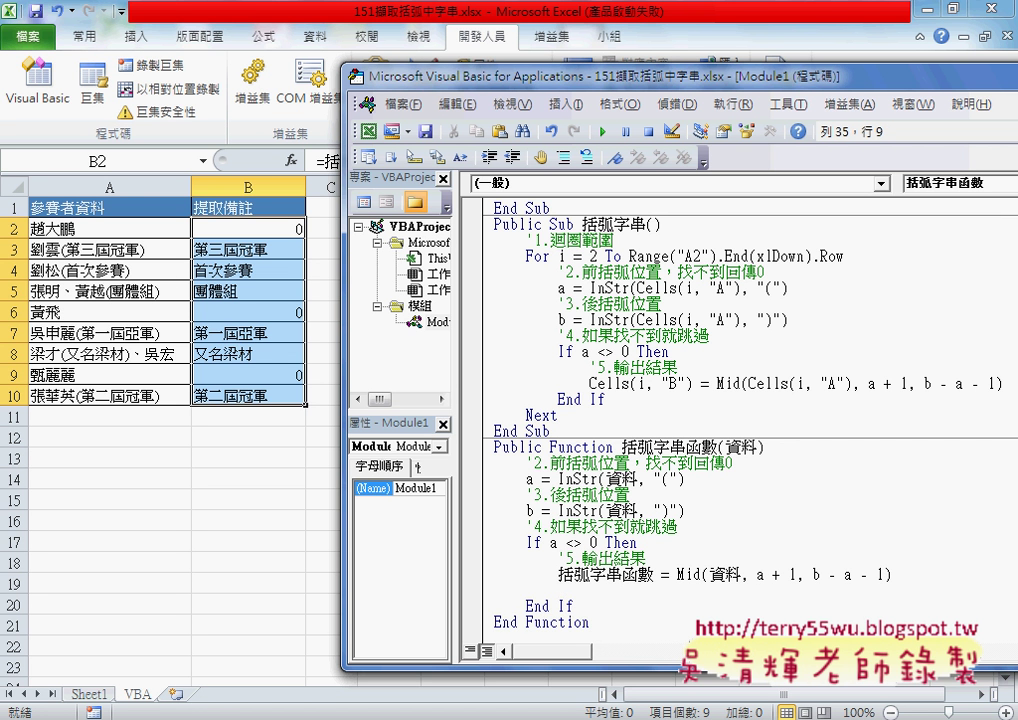
key("BackSpace")
type("el")
type("se")
key("Return")
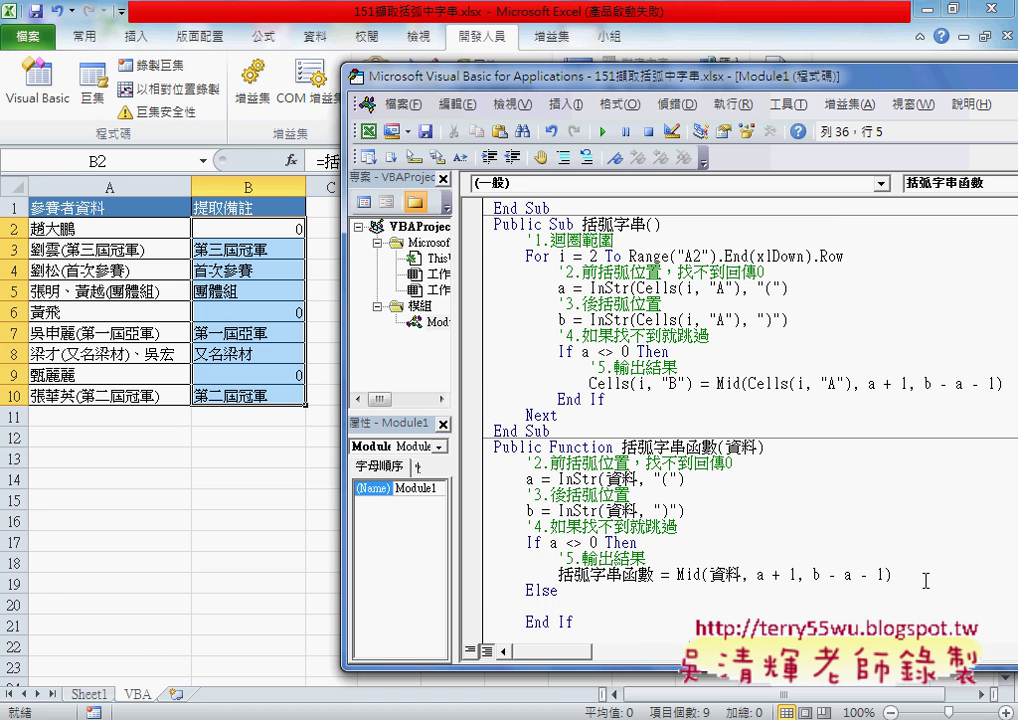
- Review the a <> 0 condition and Mid line, then indent the blank line under Else
scroll(537, 510, "down", 1)
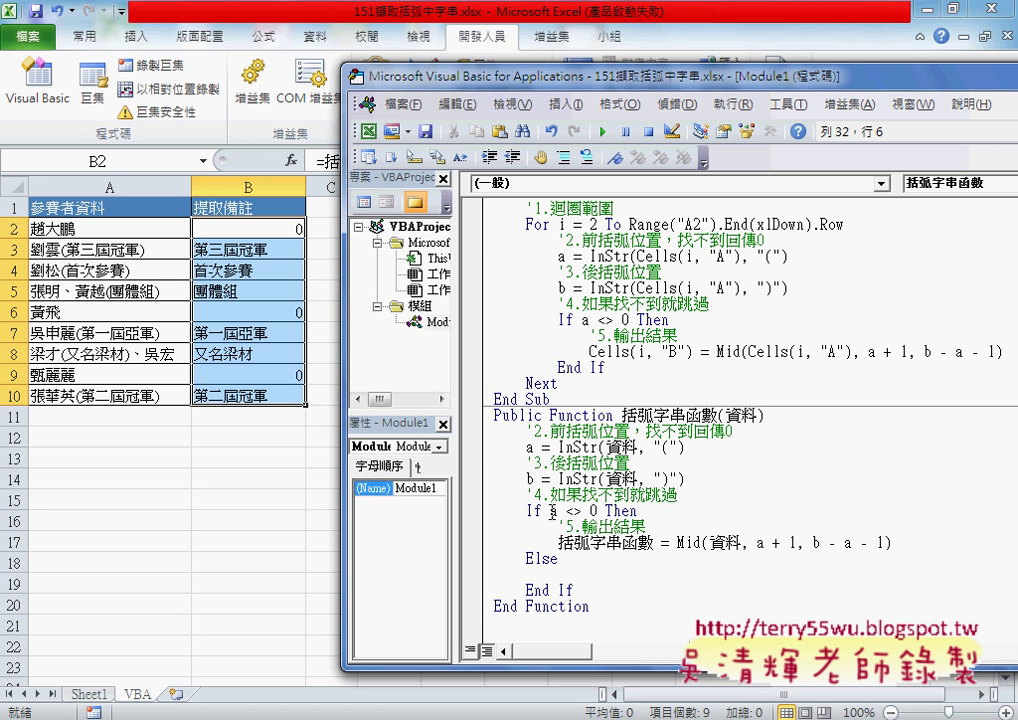
left_click_drag(550, 511, 597, 511)
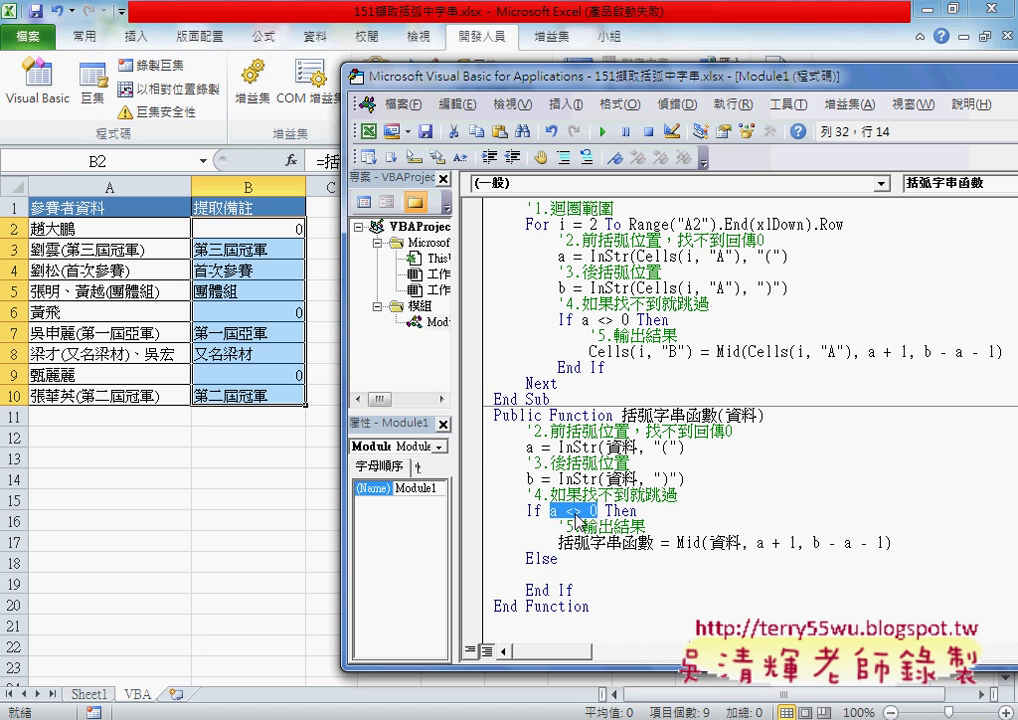
left_click_drag(550, 542, 891, 542)
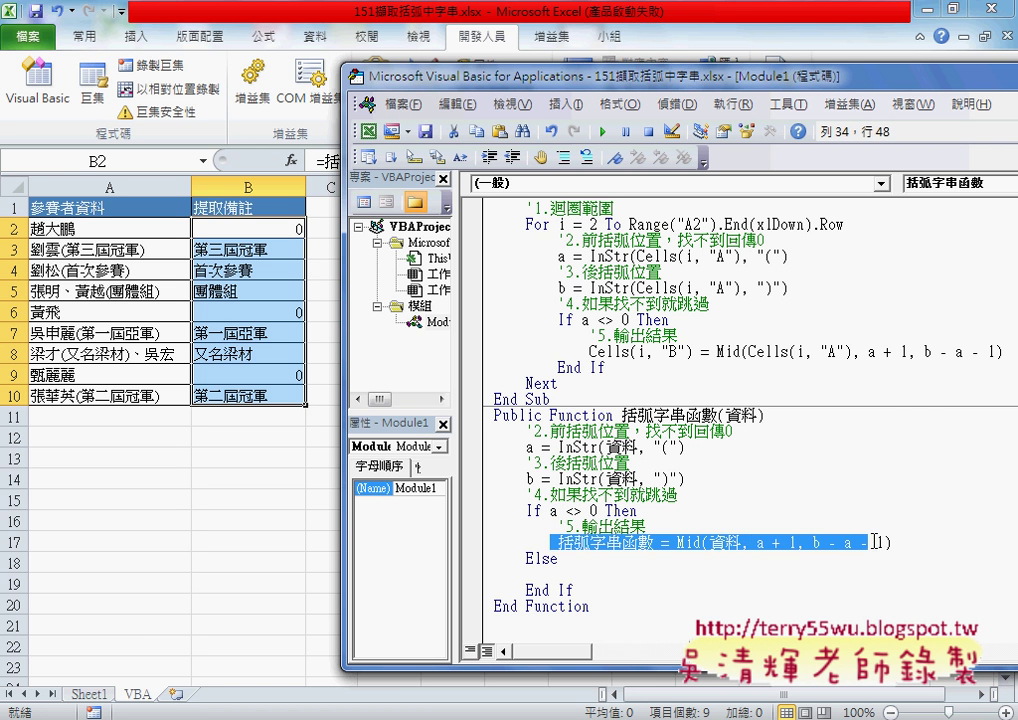
left_click(640, 578)
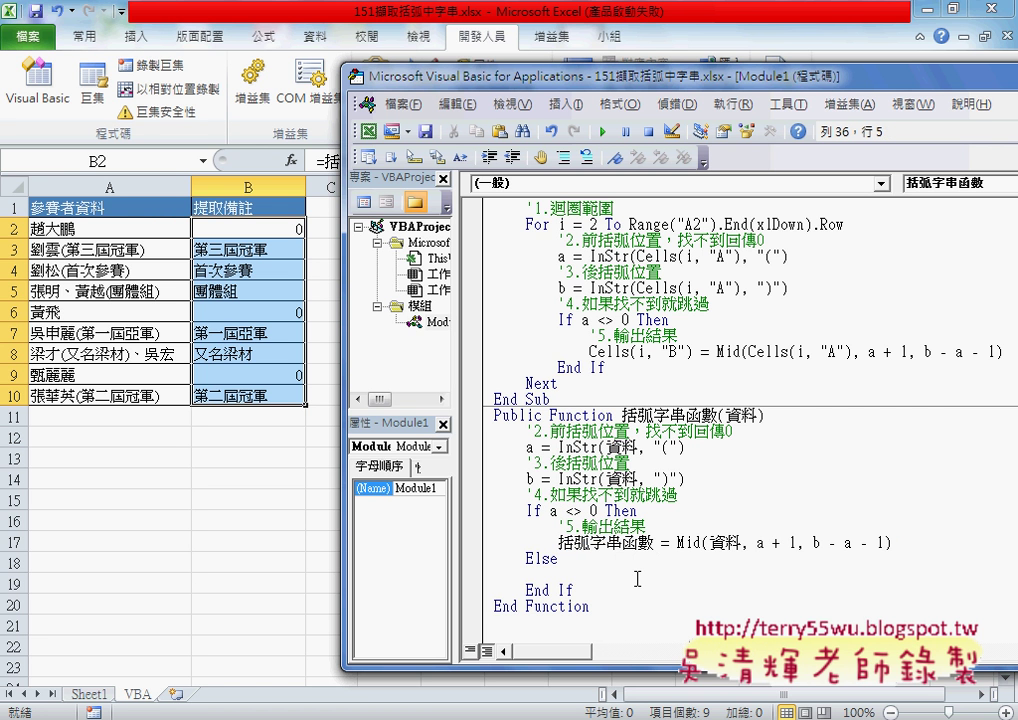
key("Tab")
- Under Else, write 括弧字串函數 = "" by copying the function-name assignment
mouse_move(623, 543)
left_mouse_down()
mouse_move(668, 543)
mouse_move(625, 590)
mouse_move(622, 580)
left_mouse_up()
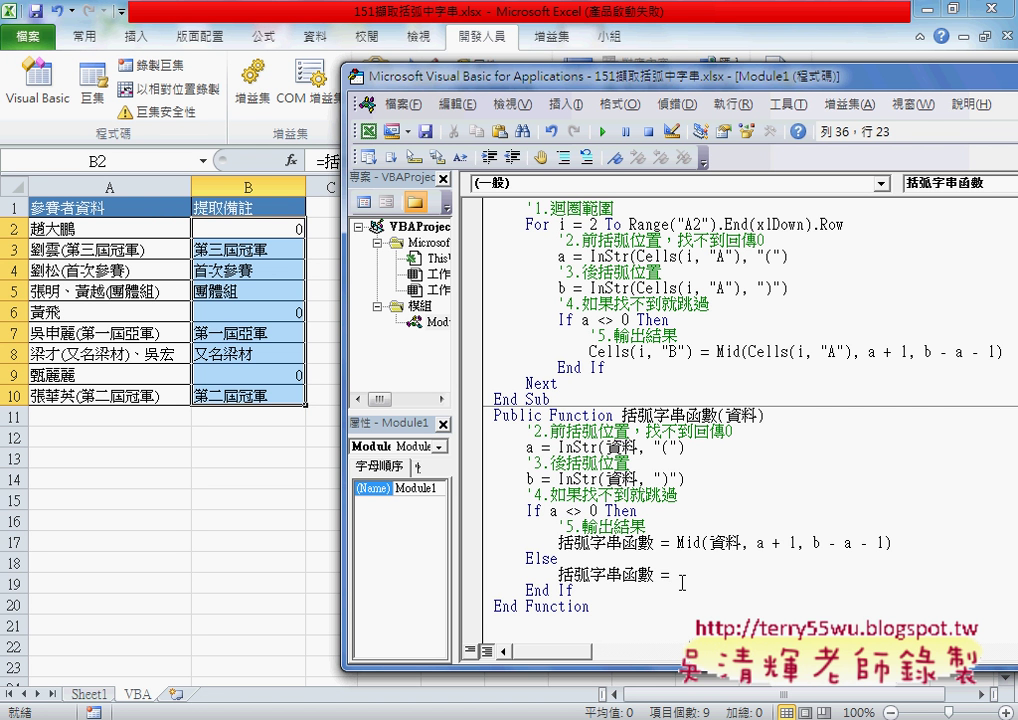
type("\"\"")
left_click(679, 603)
- Mark the new Else branch lines, then return to the worksheet
left_click_drag(690, 574, 468, 571)
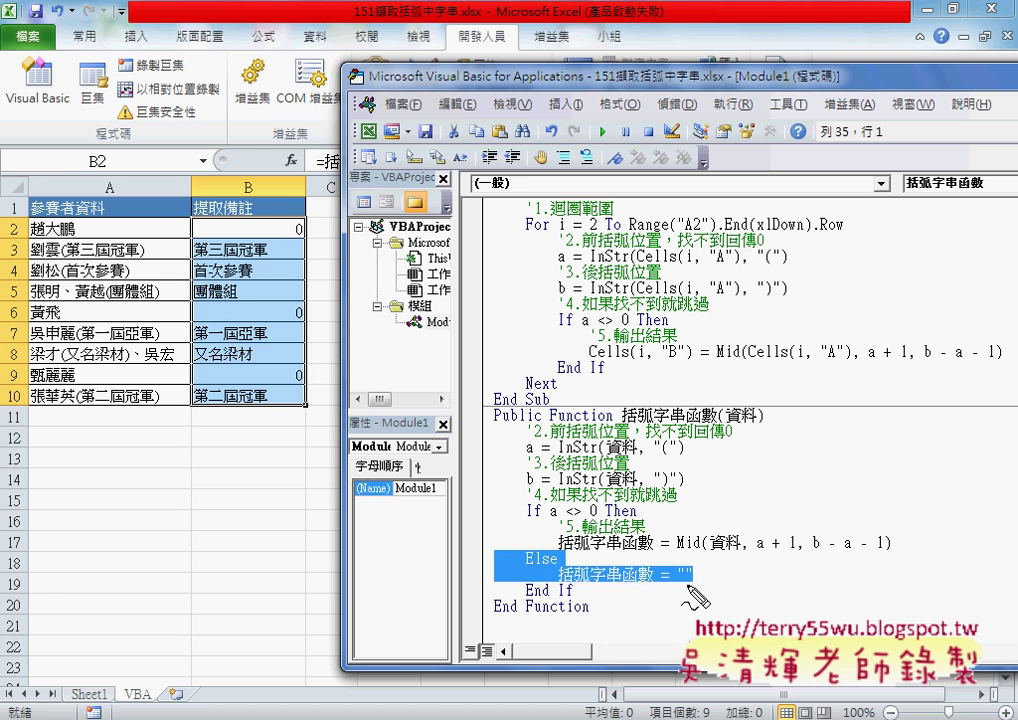
left_click_drag(600, 586, 690, 603)
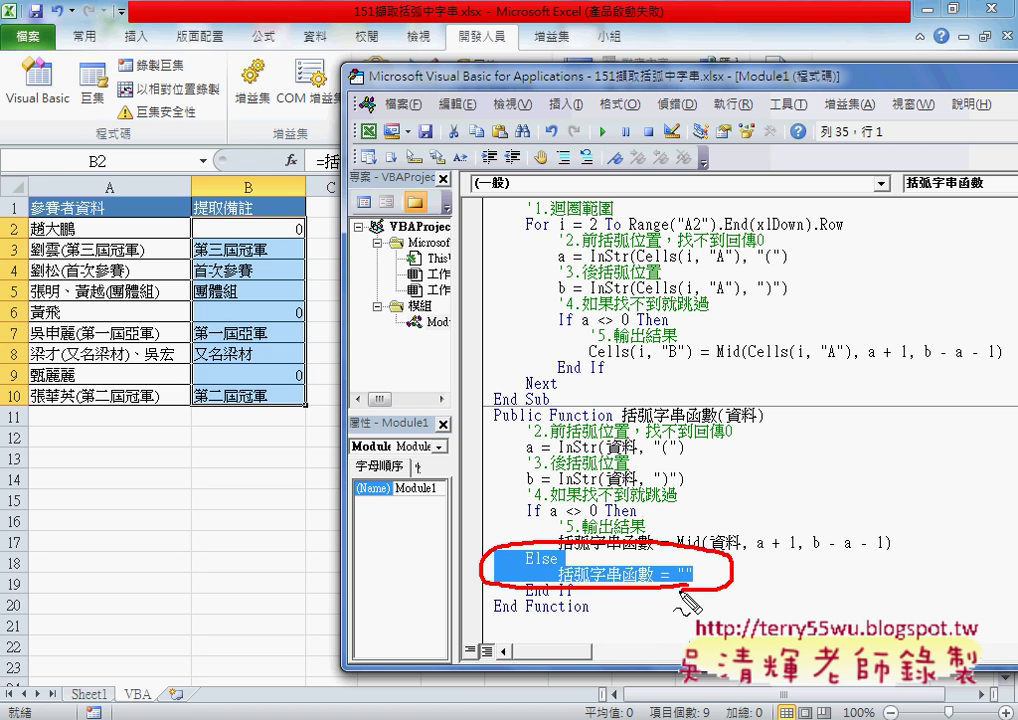
key("Escape")
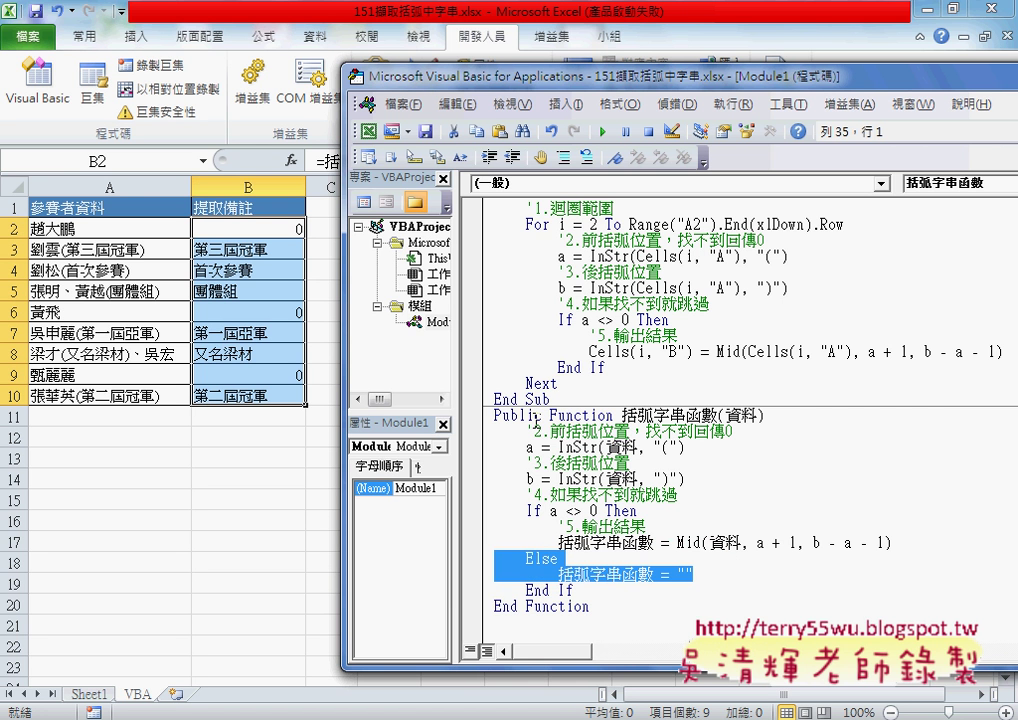
left_click(276, 227)
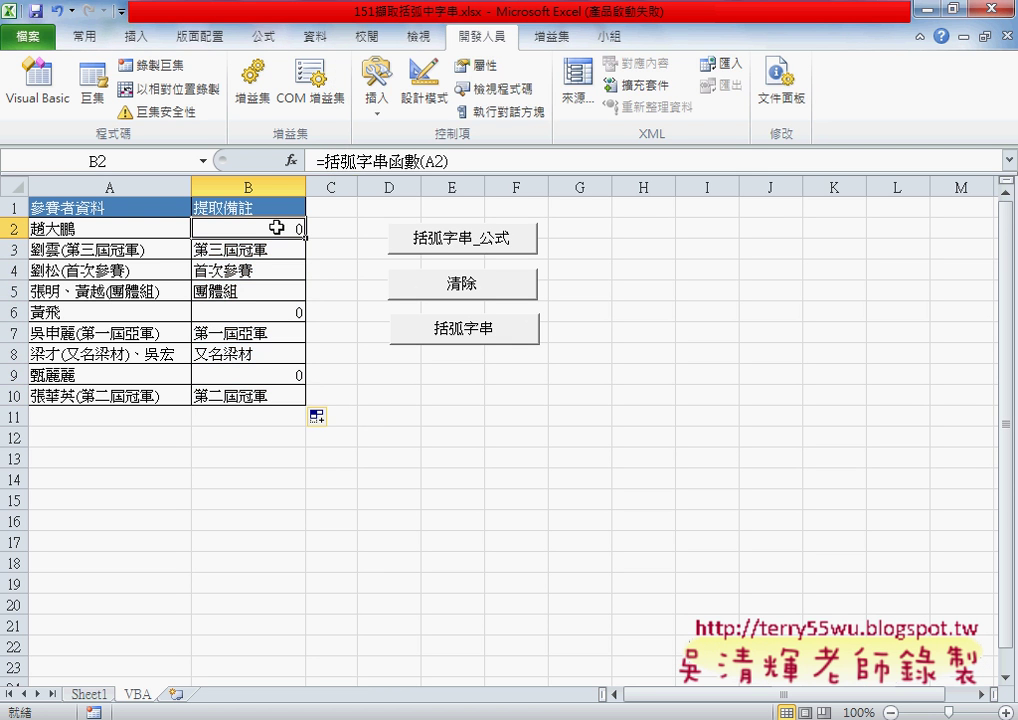
- Re-enter B2's formula to recalculate column B, then switch to the Google Docs code document
left_click(360, 161)
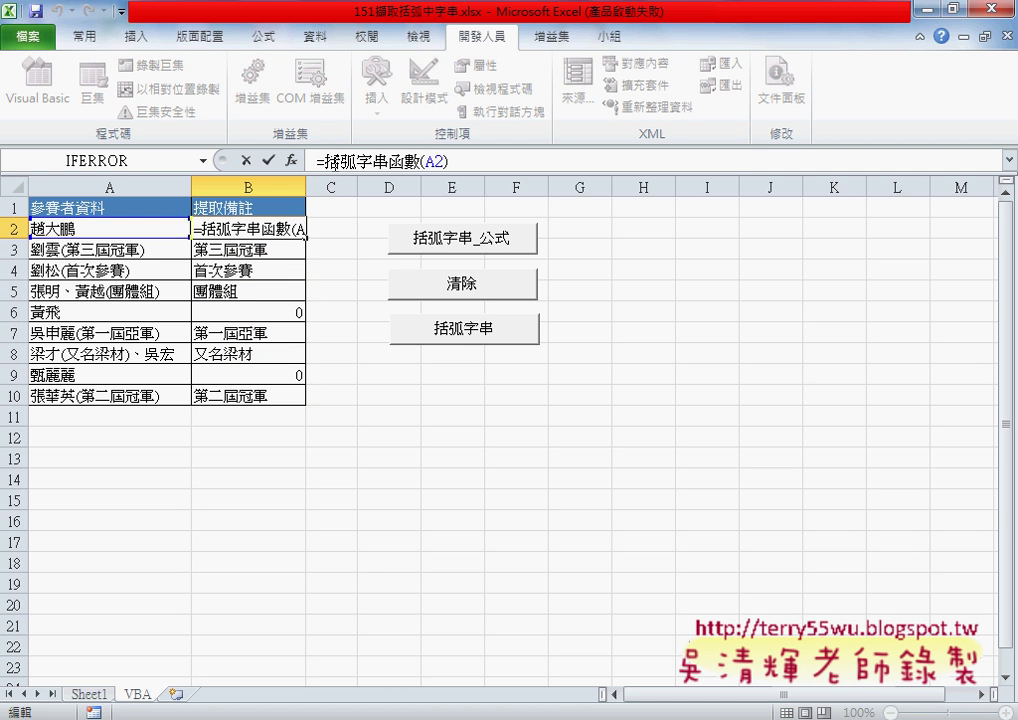
left_click(269, 161)
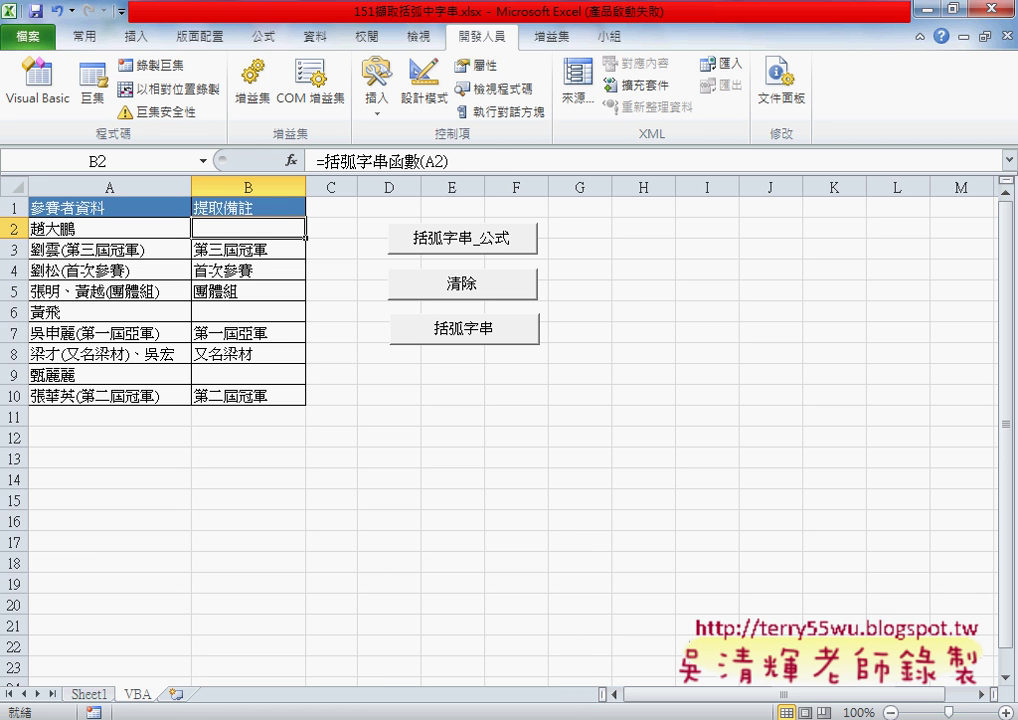
left_click(340, 497)
left_click(481, 510)
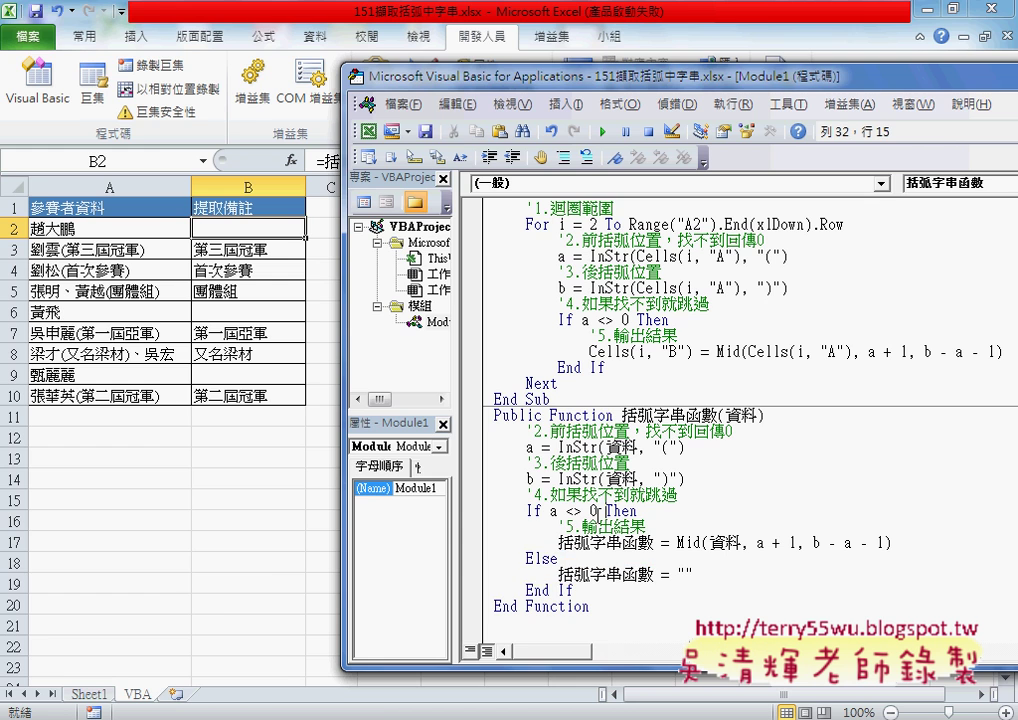
key("alt+Tab")
- Give the Else and 括弧字串函數 = "" lines a yellow highlight
left_click(336, 571)
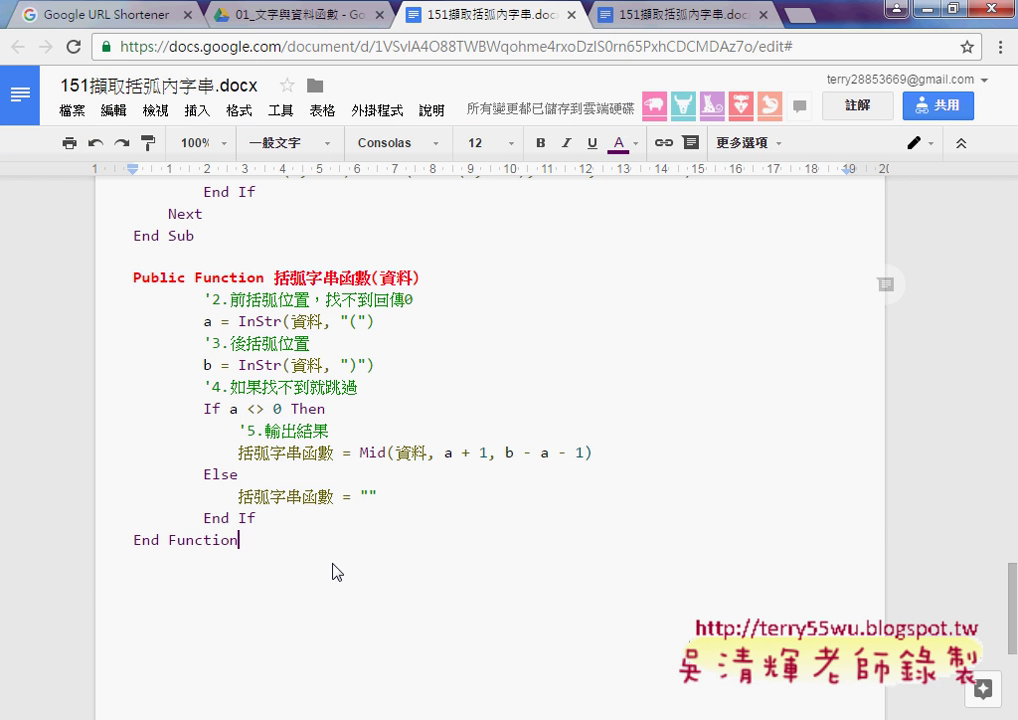
left_click_drag(376, 496, 137, 476)
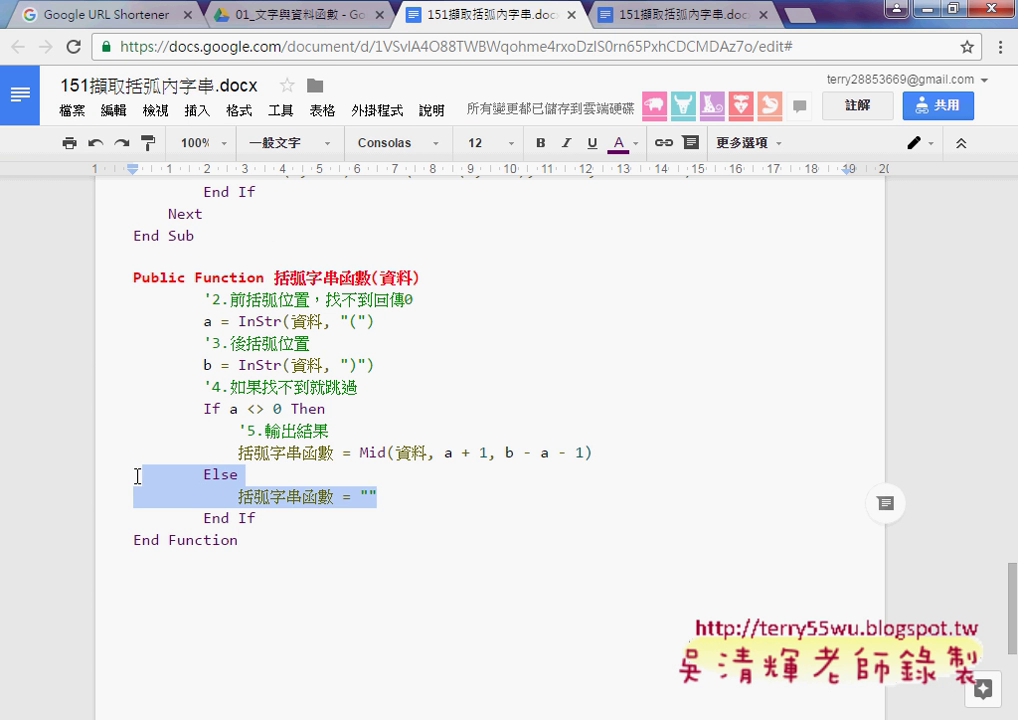
left_click(621, 143)
left_click(752, 183)
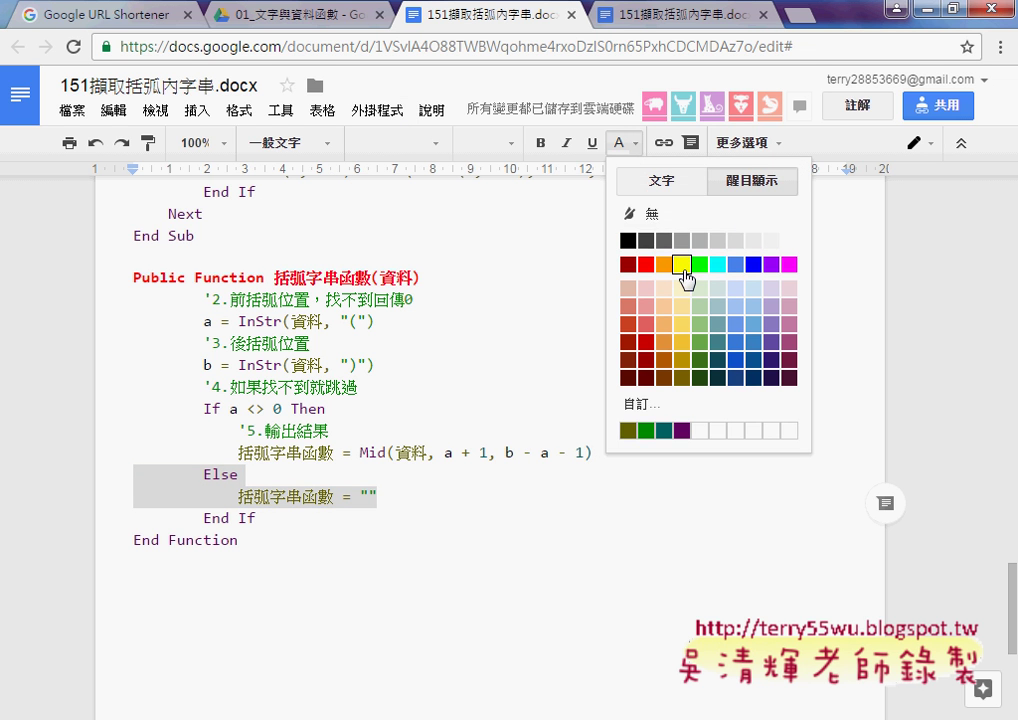
left_click(682, 264)
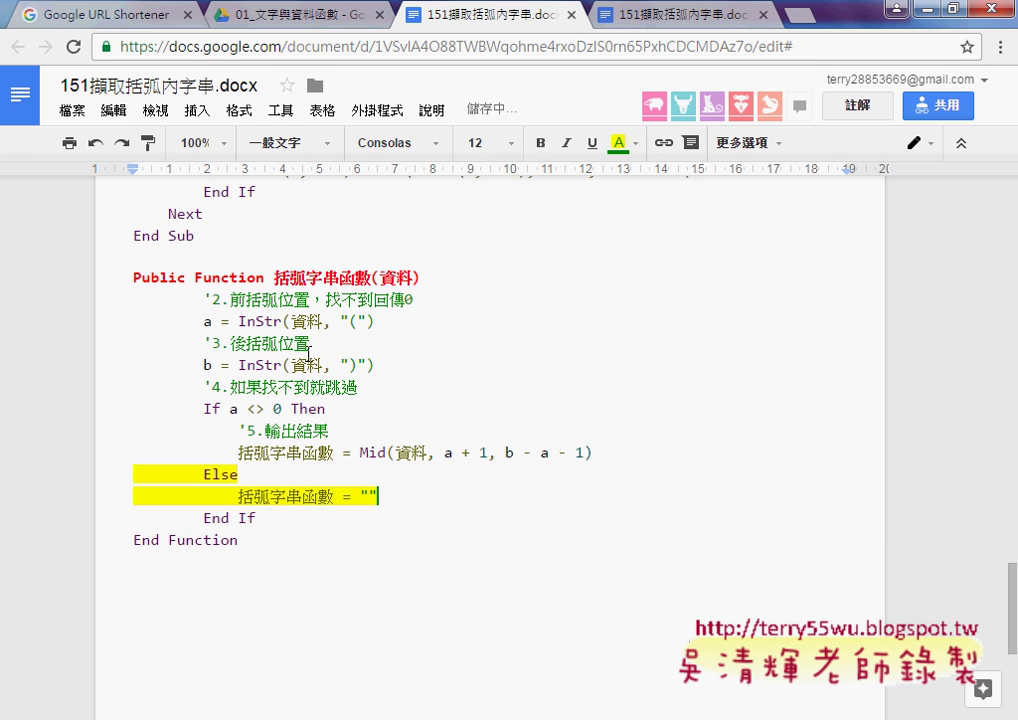
- Select 資料 in the InStr line and close the colour choices without applying a colour
left_click_drag(291, 323, 321, 326)
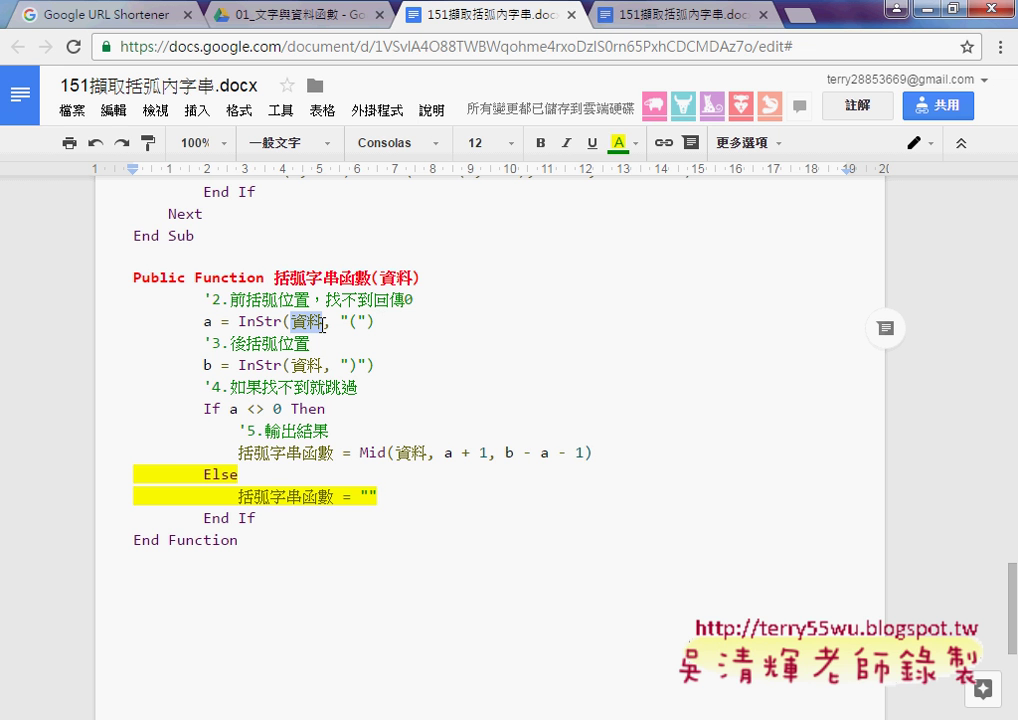
left_click(625, 143)
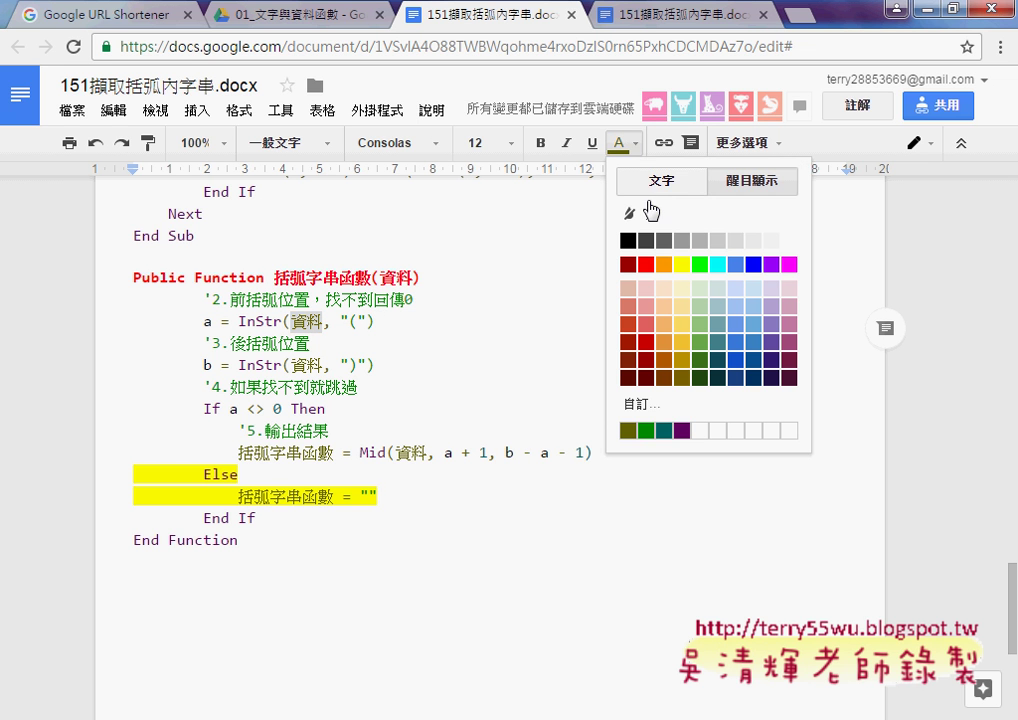
left_click(617, 146)
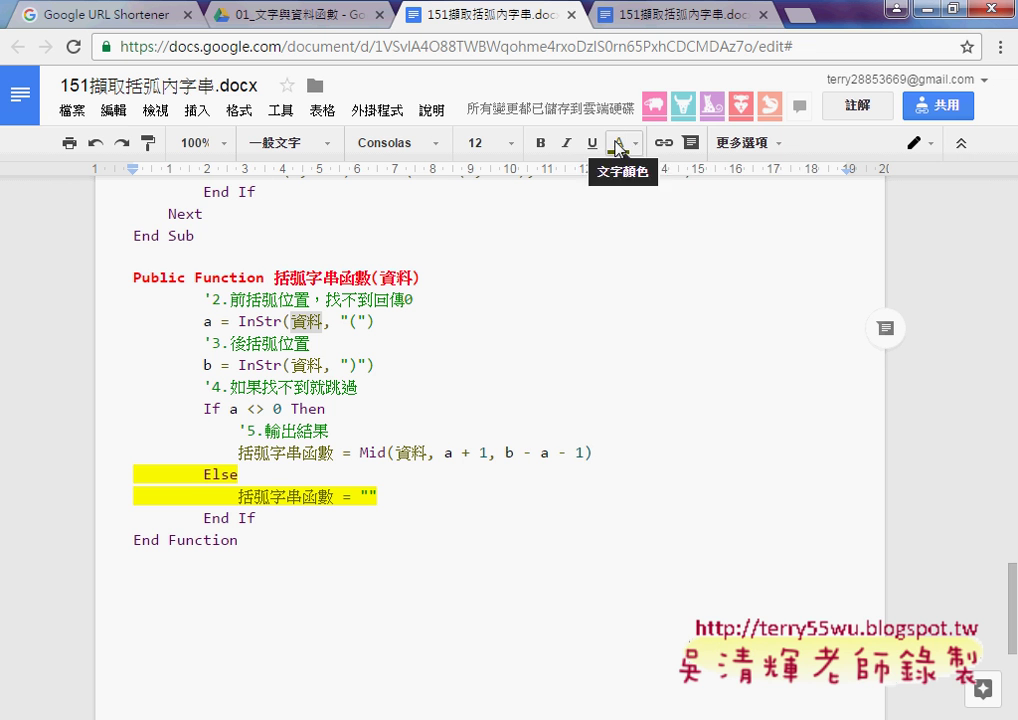
left_click(617, 146)
left_click(306, 365)
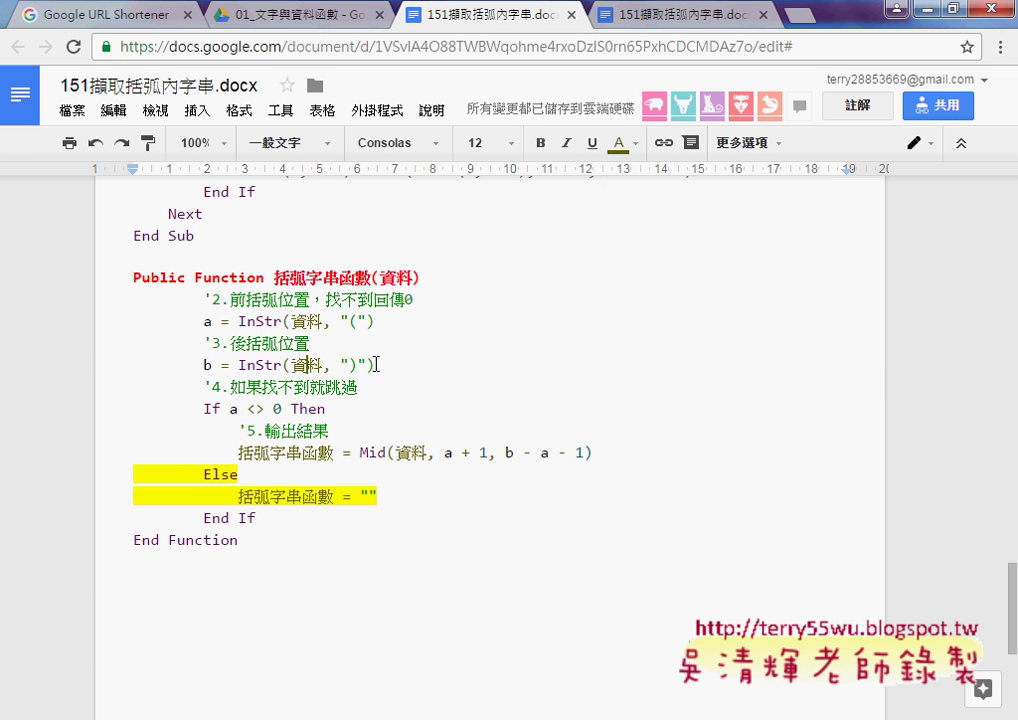